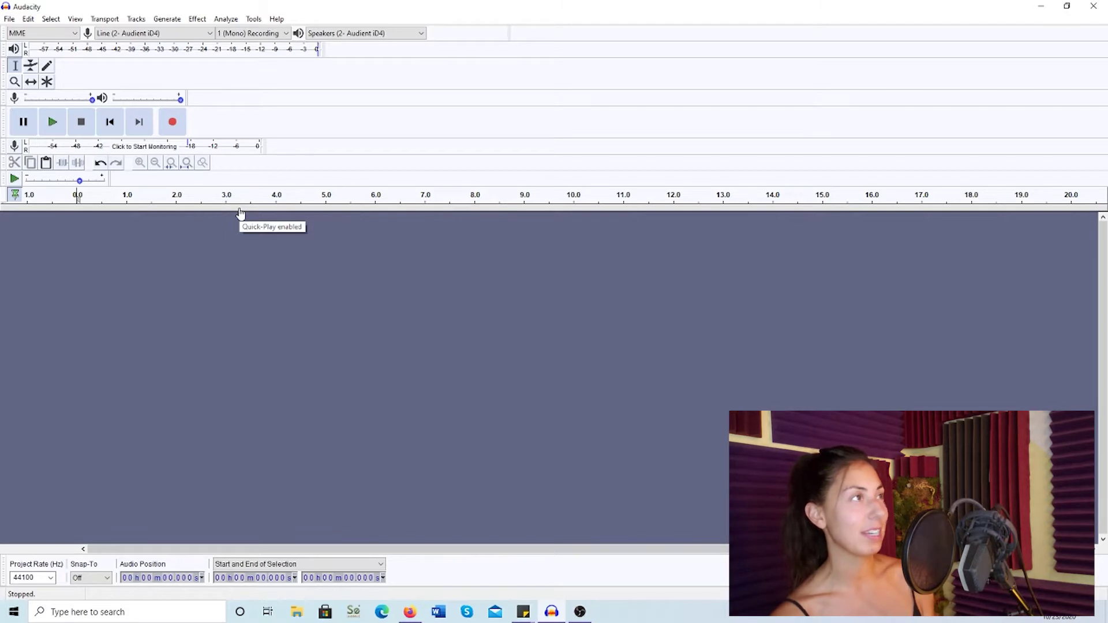
# - Start recording the reading of the poem 'Hinges' into a new mono voice track
pyautogui.press('r')
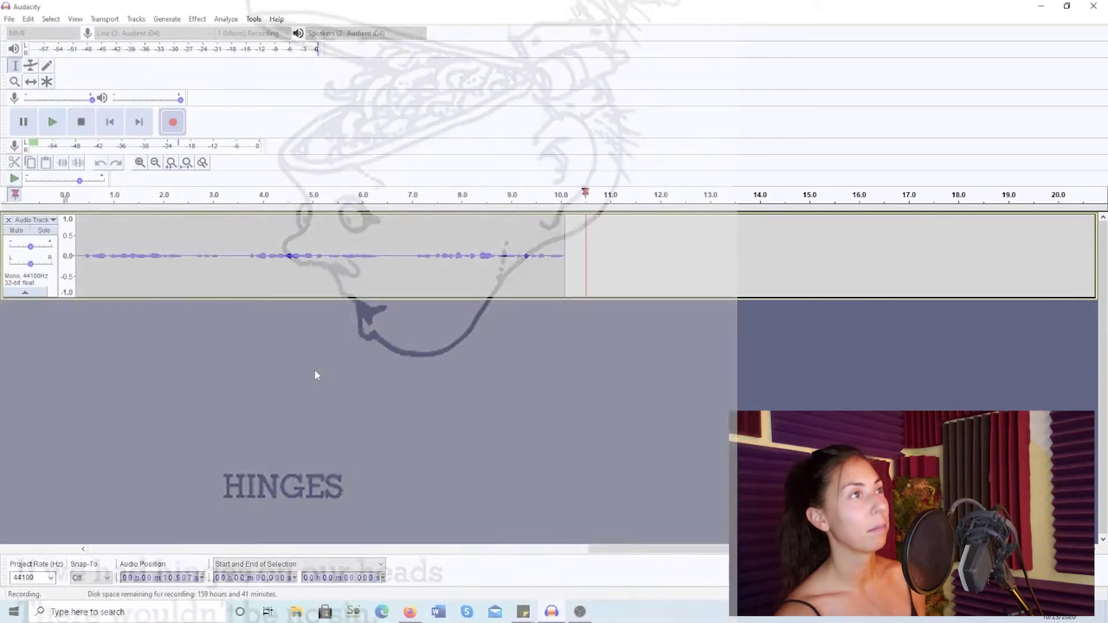
# - Stop the recording, keeping a roughly 15-second voice take, and select the whole clip
pyautogui.press('space')
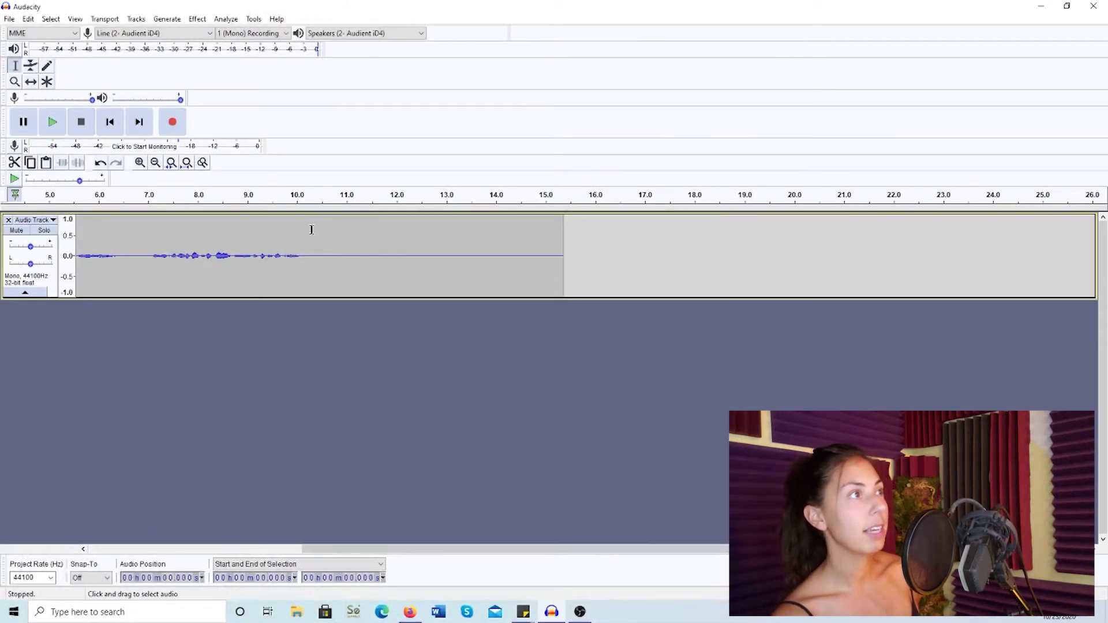
pyautogui.moveTo(311, 230); pyautogui.dragTo(559, 248)
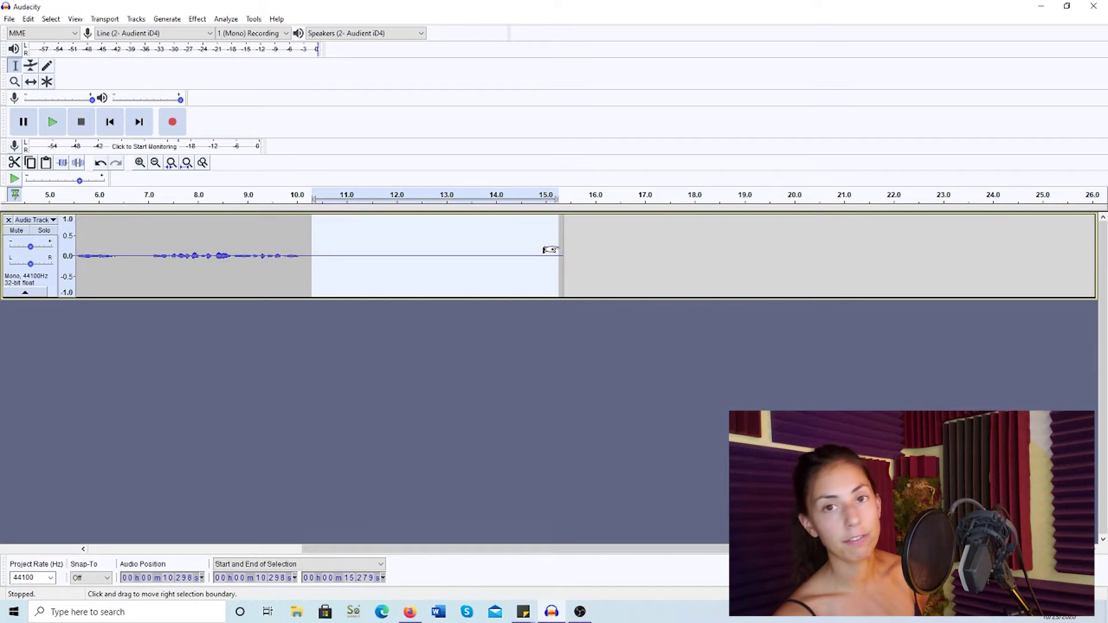
pyautogui.moveTo(325, 251); pyautogui.dragTo(496, 266)
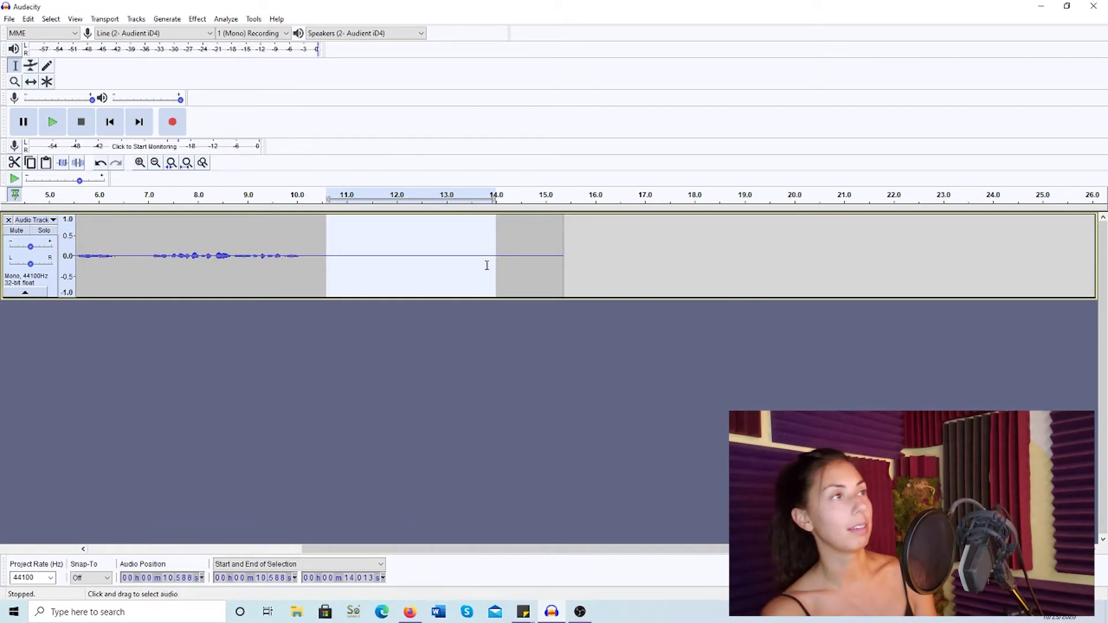
pyautogui.click(368, 259)
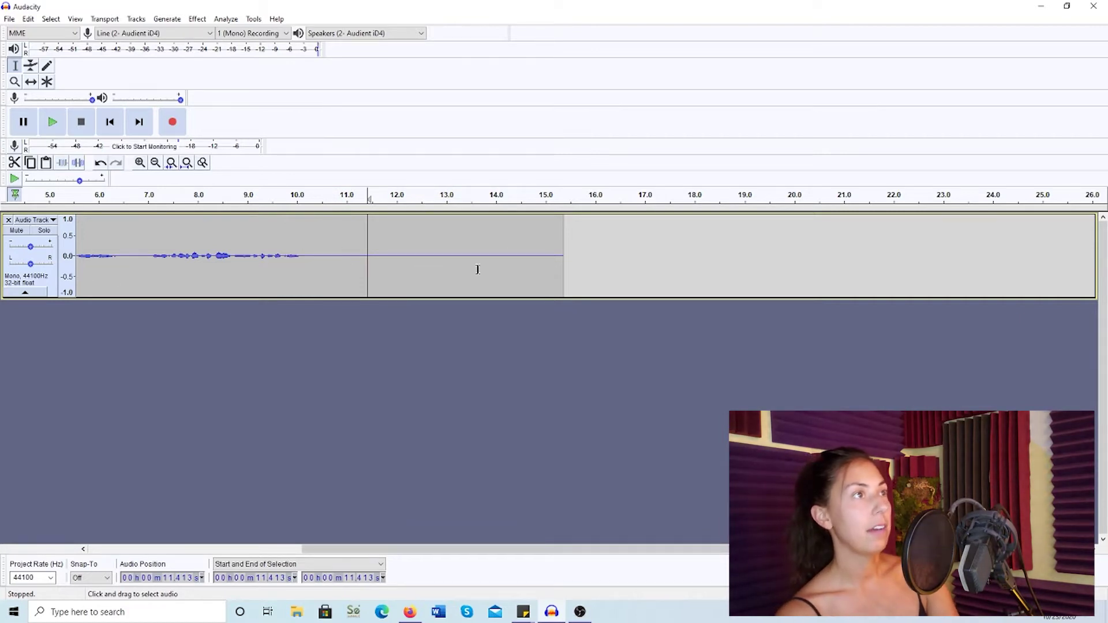
pyautogui.hotkey('ctrl', 'a')
pyautogui.click(197, 18)
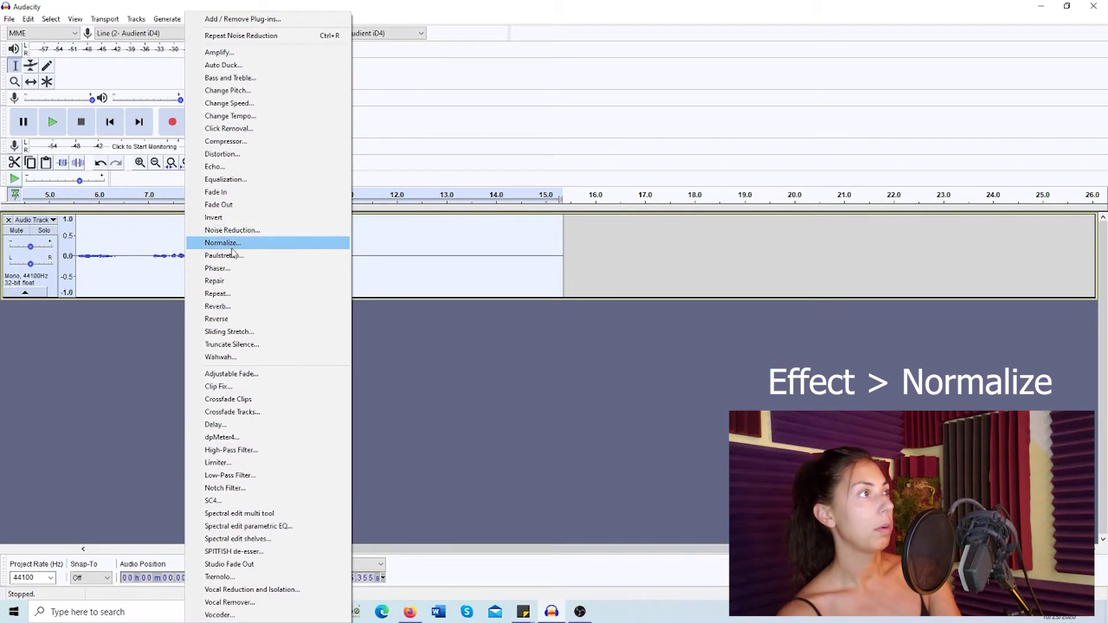
# - Normalize the voice clip, then compress it at a -12 dB threshold and 2:1 ratio
pyautogui.click(233, 245)
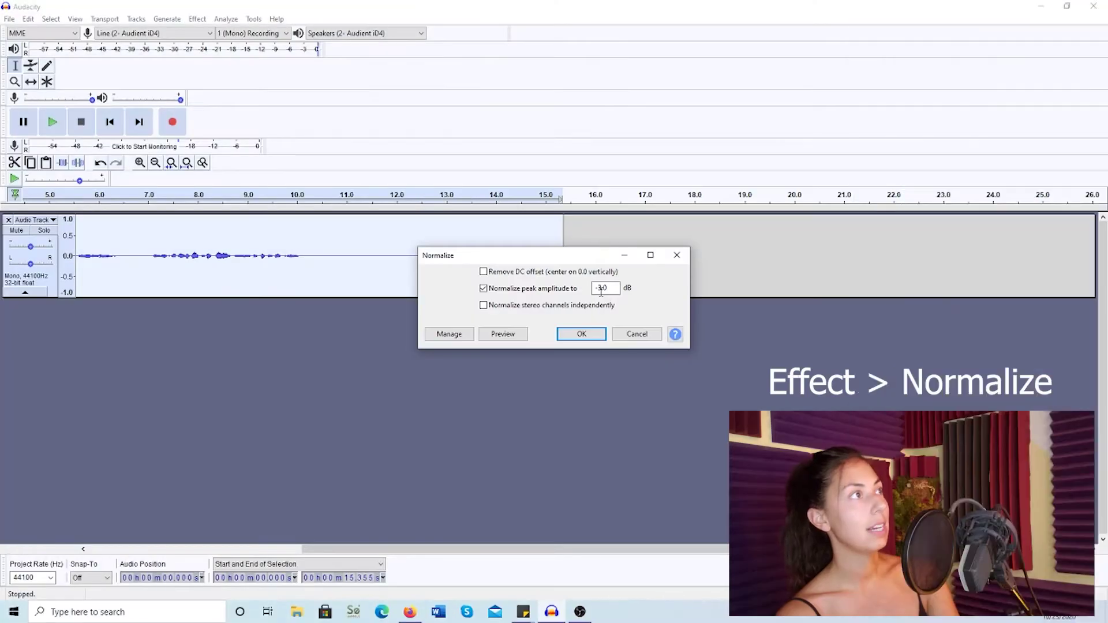
pyautogui.click(590, 334)
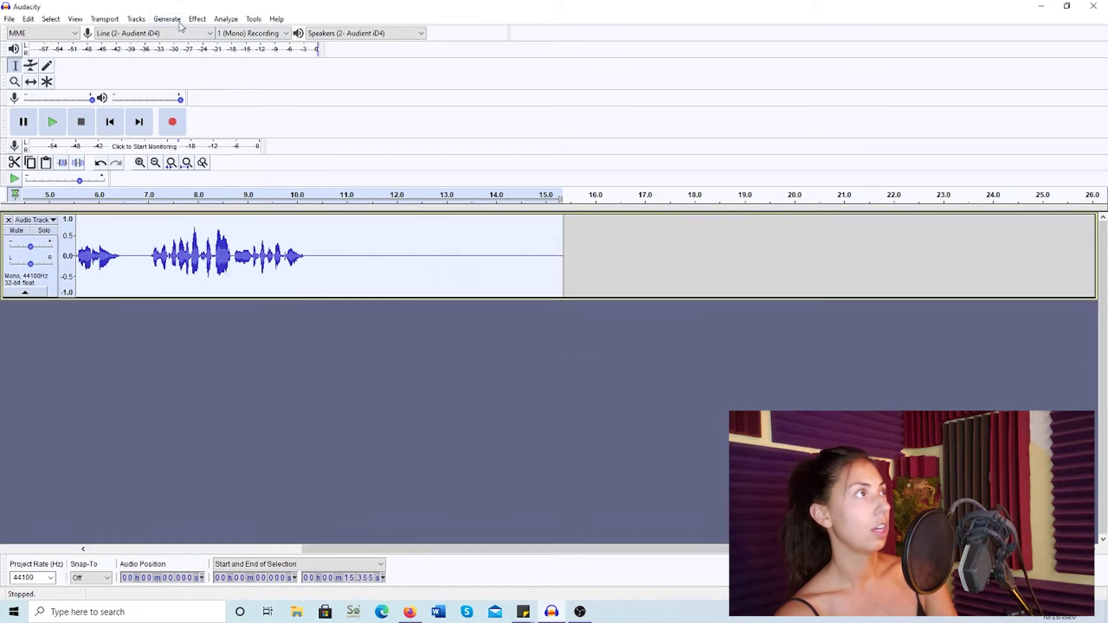
pyautogui.click(197, 18)
pyautogui.click(250, 141)
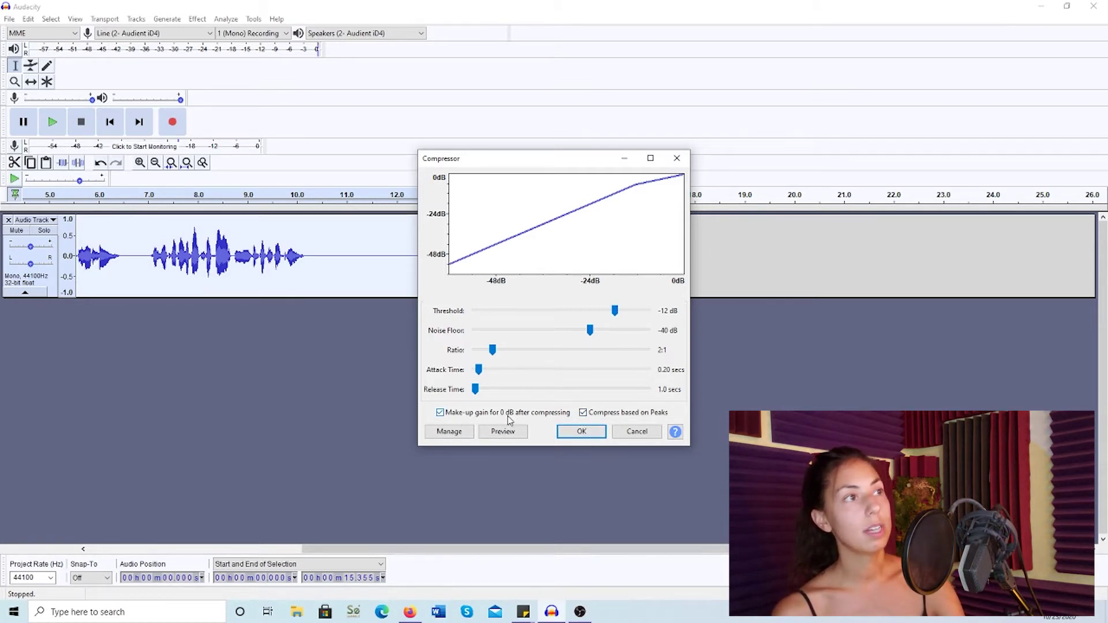
pyautogui.click(571, 434)
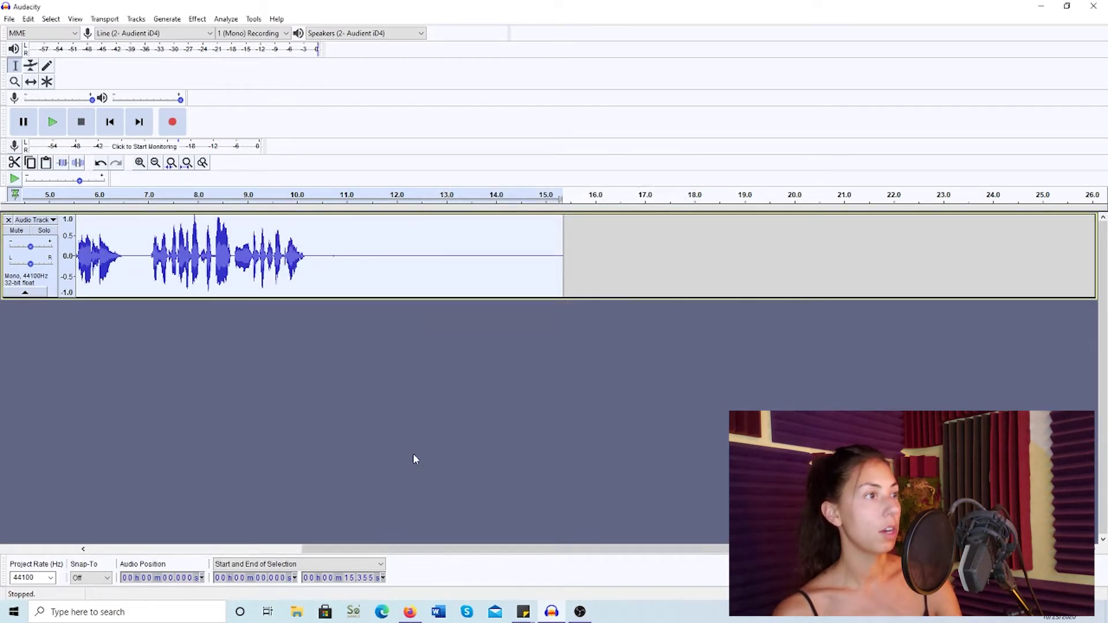
# - Cut the opening 0–3.367 s from the voice track and play back the shortened clip
pyautogui.moveTo(431, 549); pyautogui.dragTo(138, 525)
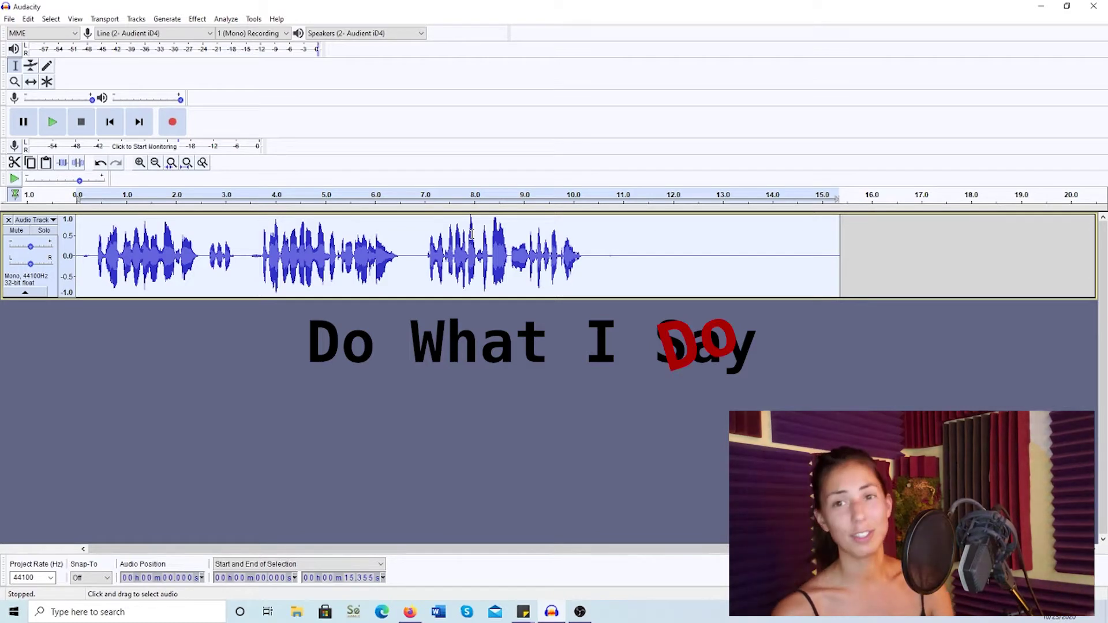
pyautogui.moveTo(840, 254); pyautogui.dragTo(243, 254)
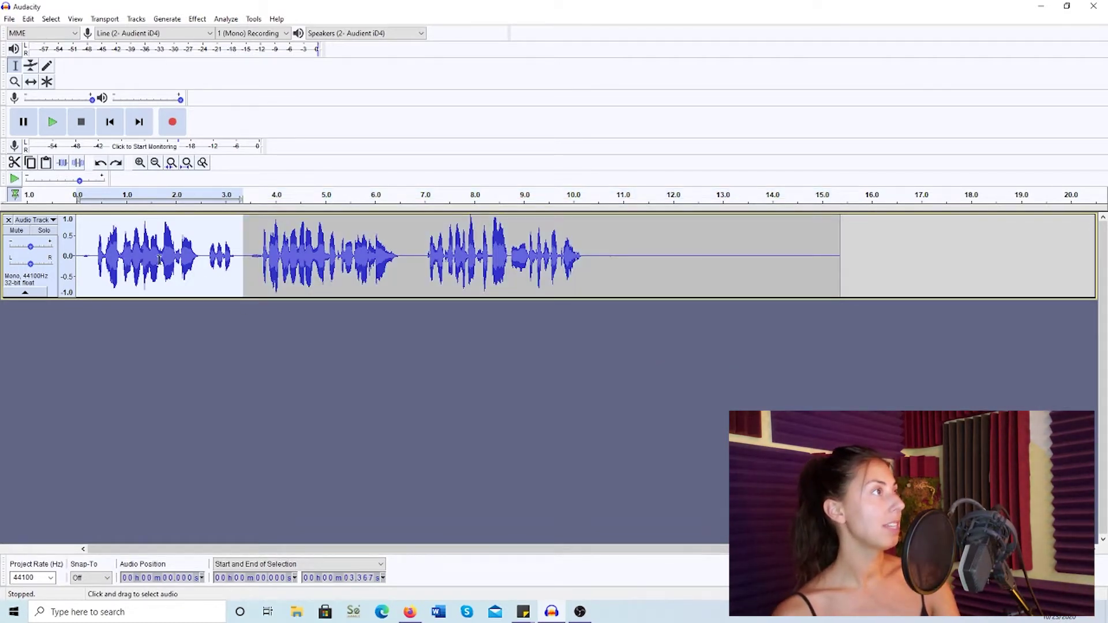
pyautogui.click(14, 163)
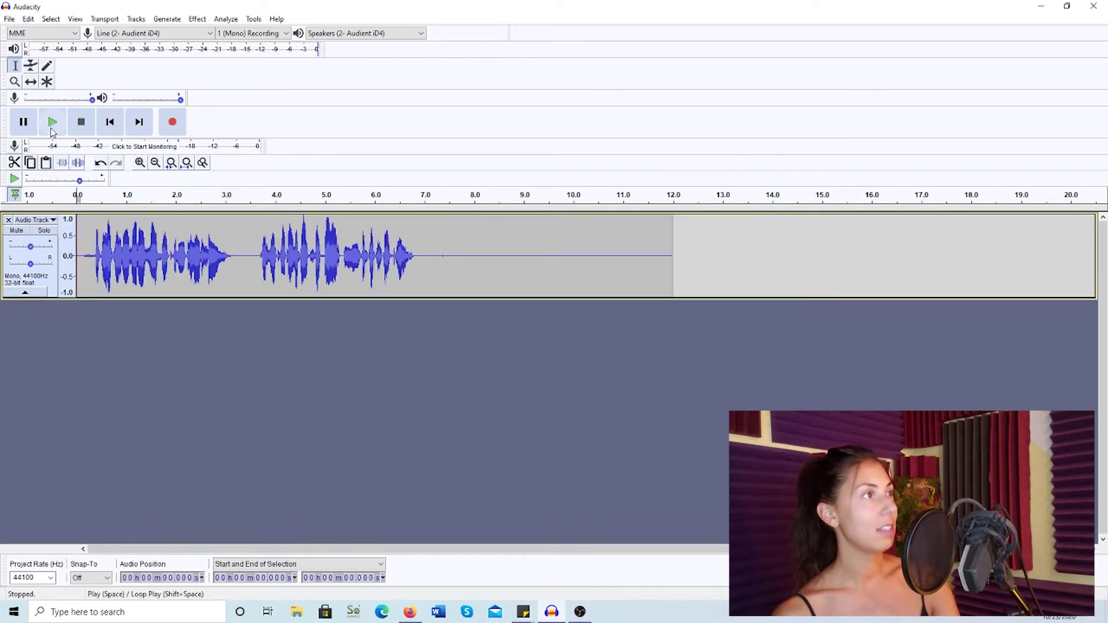
pyautogui.click(51, 130)
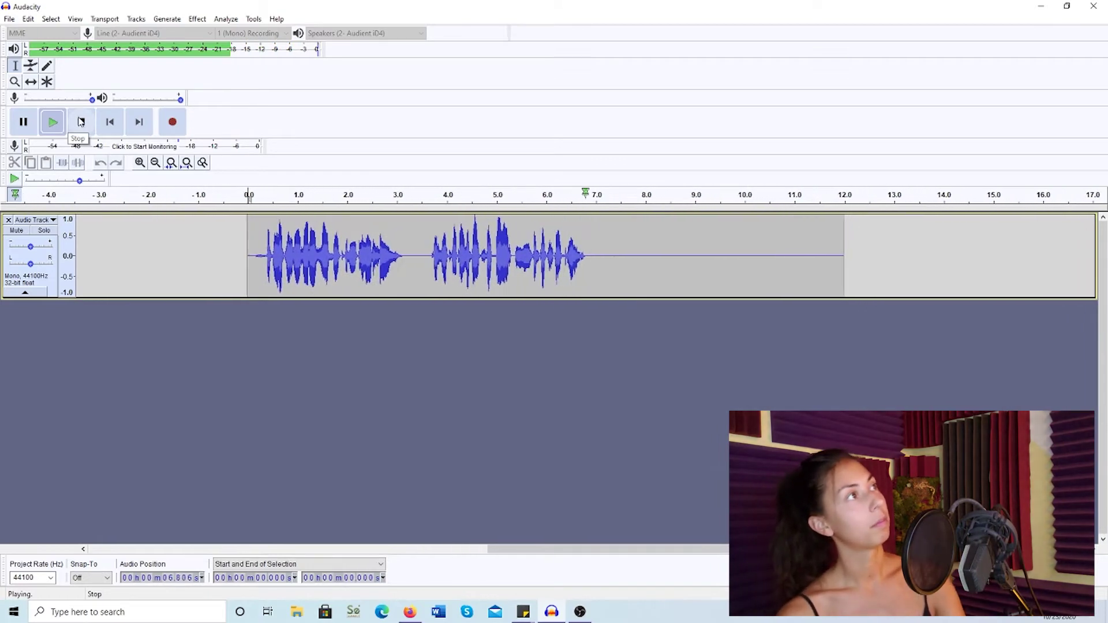
pyautogui.click(81, 121)
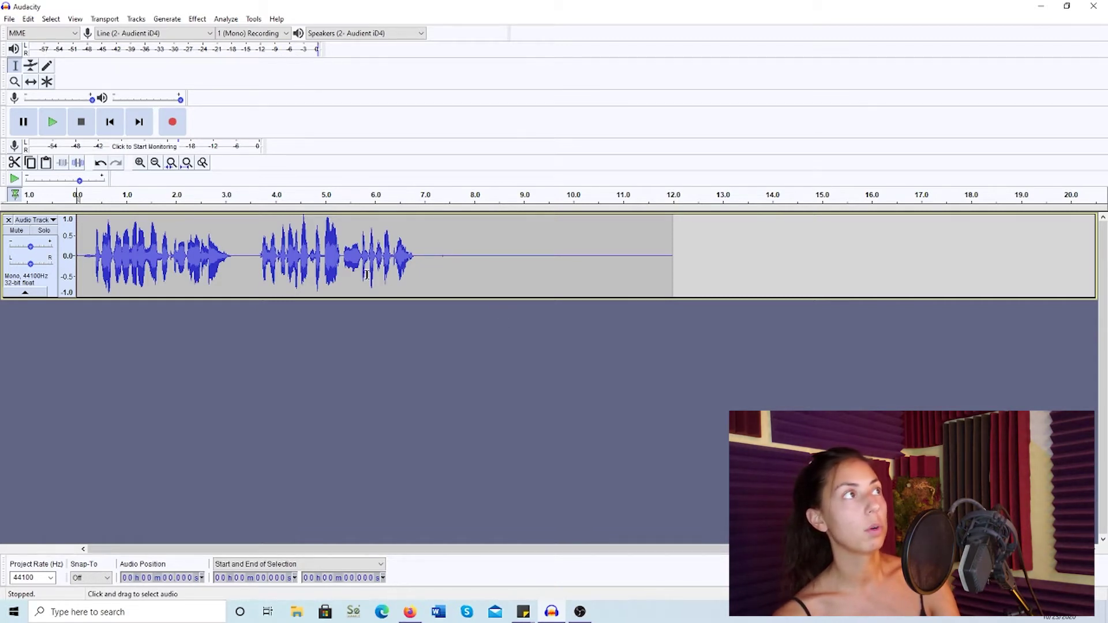
# - Add a new soloed mono track and record replacement opening words on it
pyautogui.click(161, 19)
pyautogui.moveTo(137, 18)
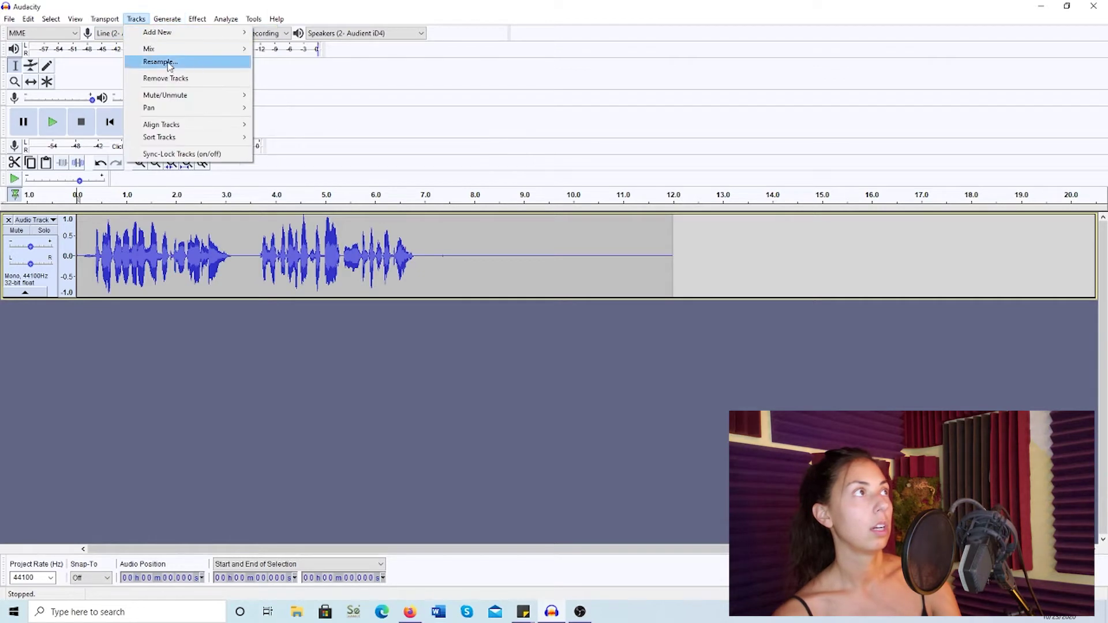
pyautogui.click(267, 32)
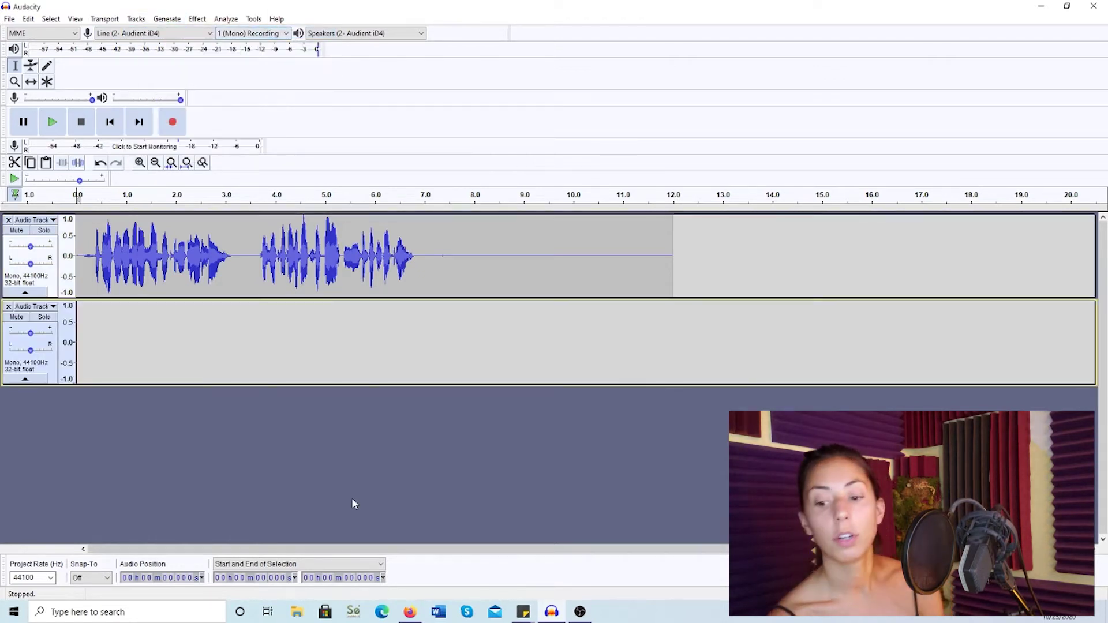
pyautogui.click(45, 318)
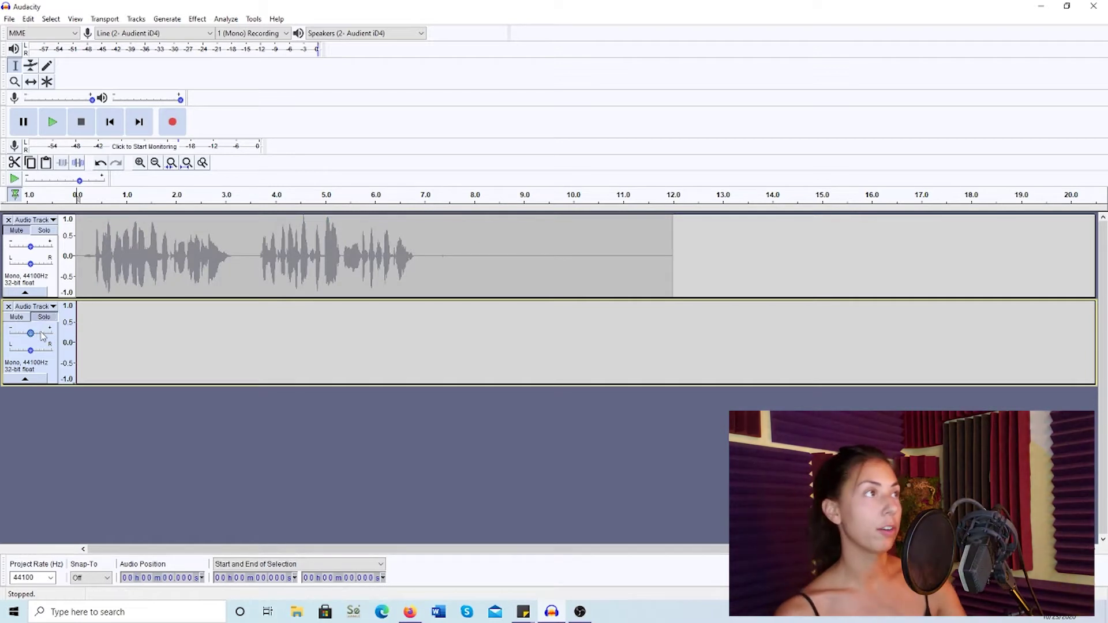
pyautogui.click(173, 122)
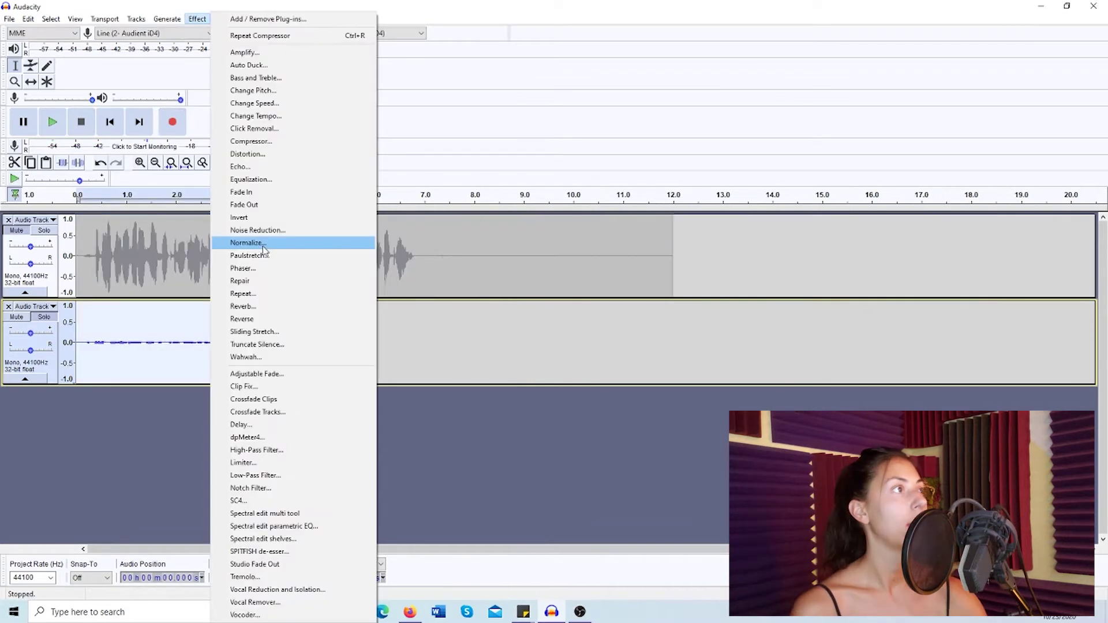
# - Normalize, compress, then normalize again the newly recorded words
pyautogui.click(358, 243)
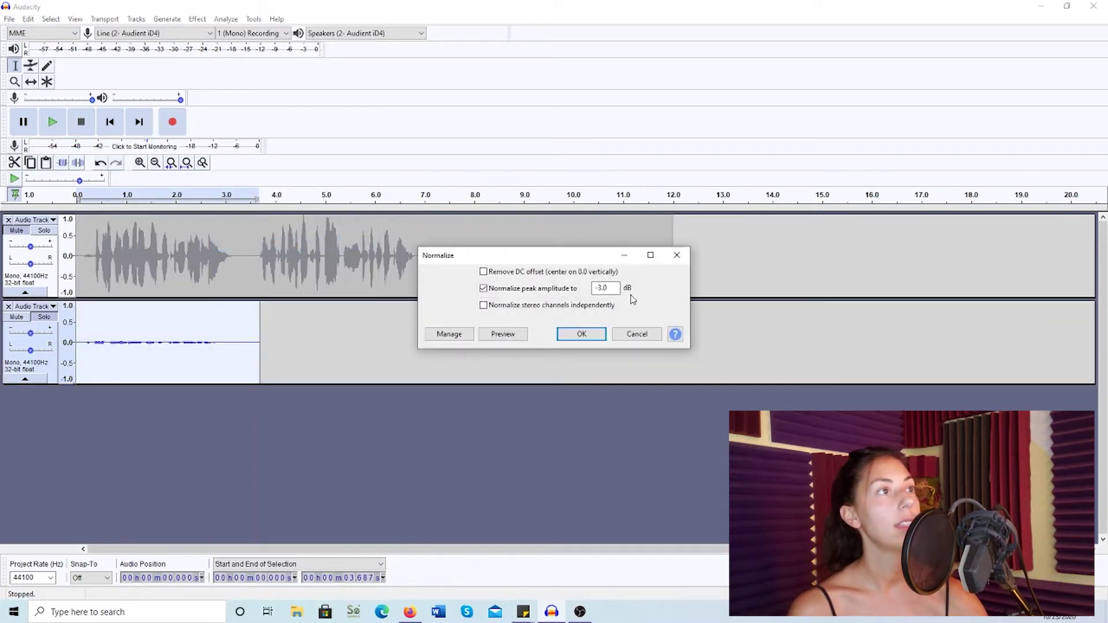
pyautogui.click(597, 335)
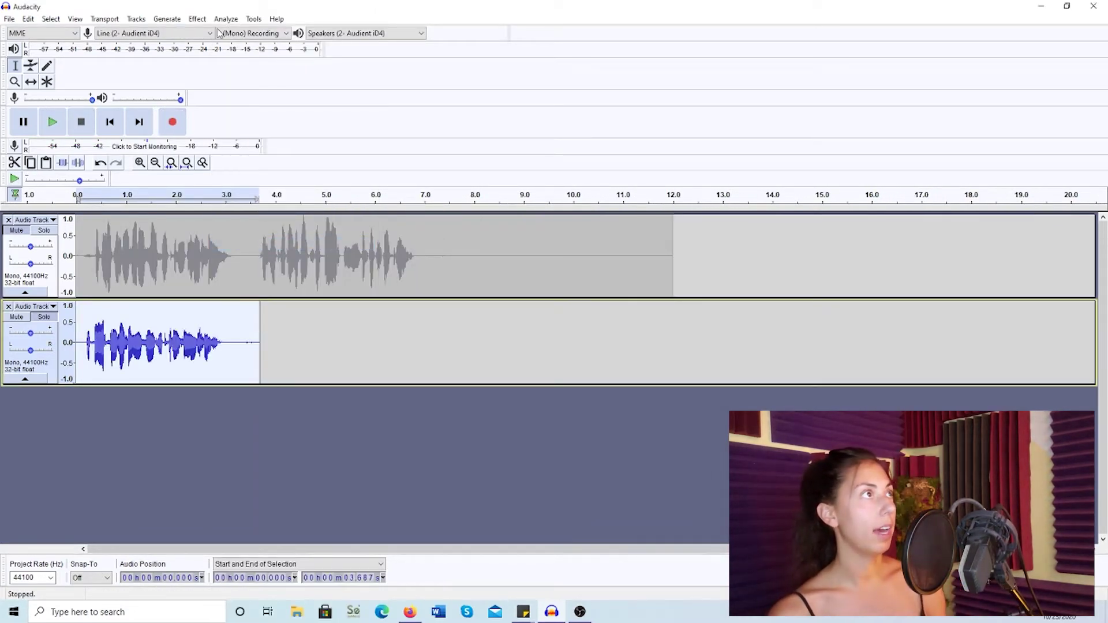
pyautogui.click(197, 19)
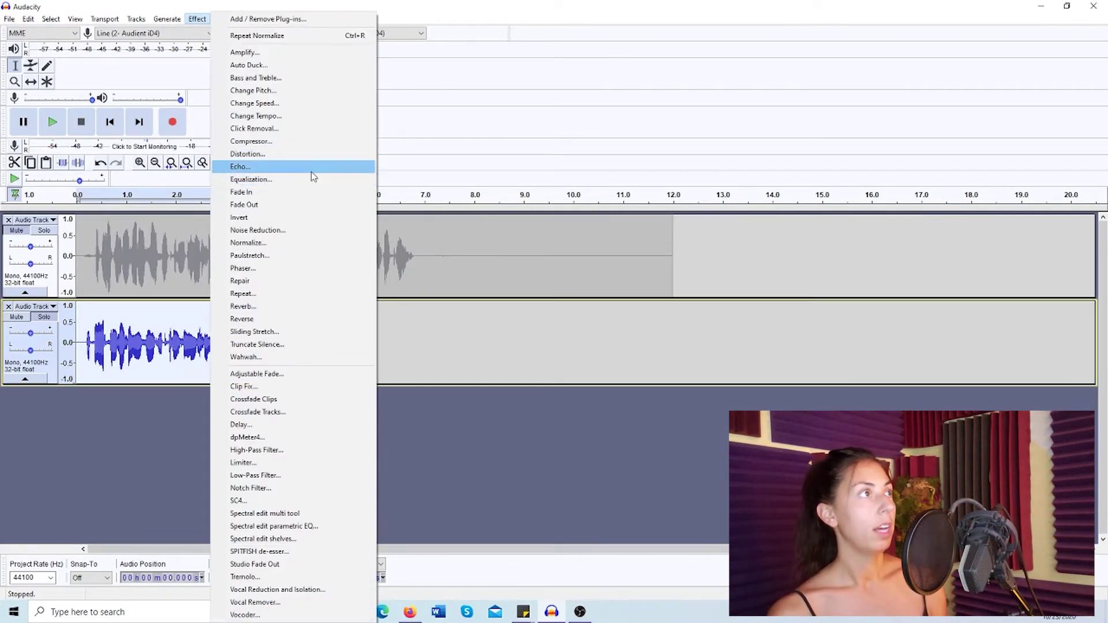
pyautogui.click(285, 147)
pyautogui.click(582, 431)
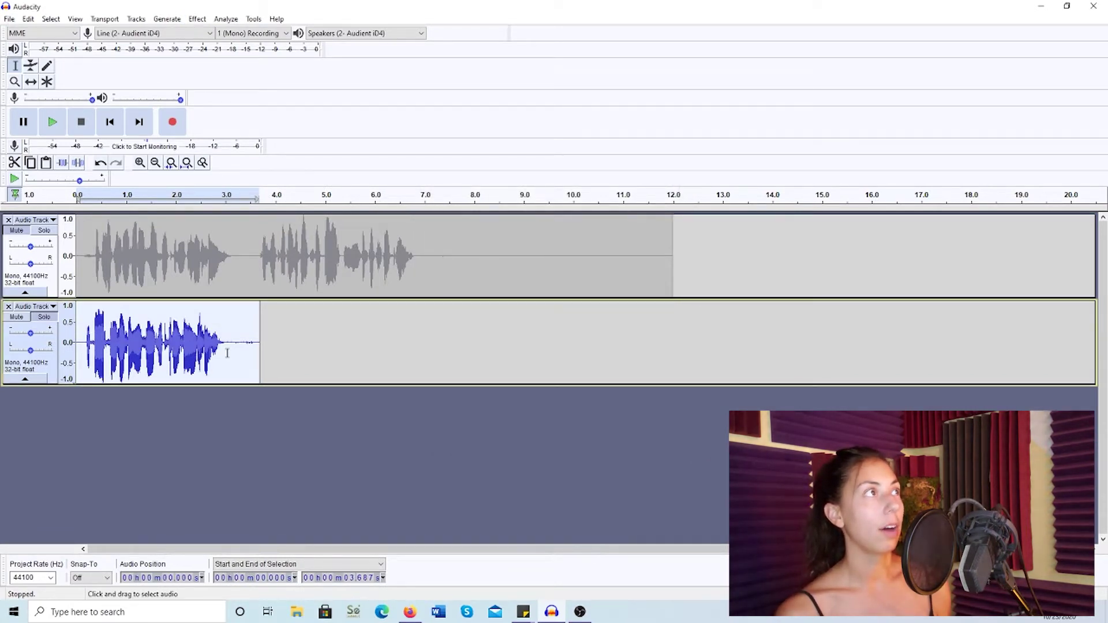
pyautogui.click(197, 18)
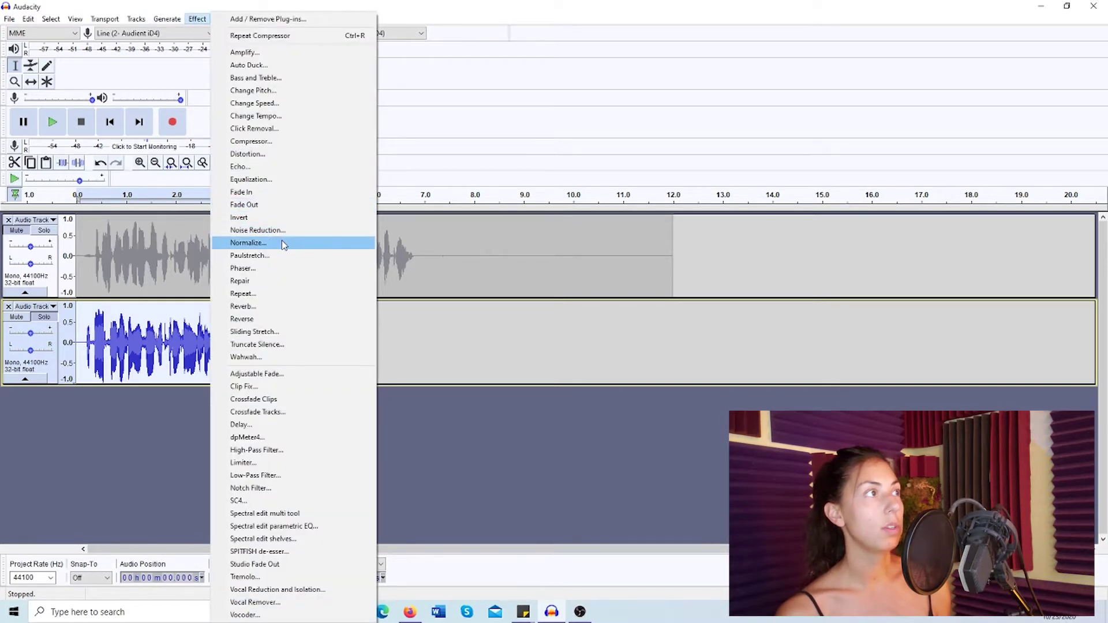
pyautogui.click(283, 243)
pyautogui.click(581, 333)
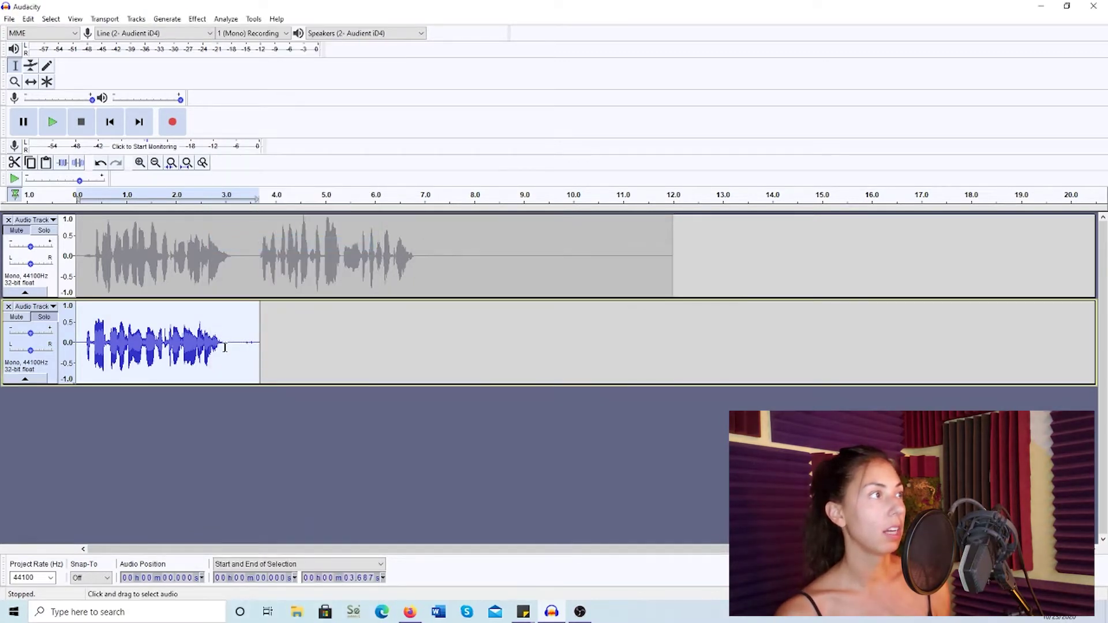
# - Paste the new words (0–3.08 s) at the start of the original voice track
pyautogui.moveTo(229, 346); pyautogui.dragTo(75, 346)
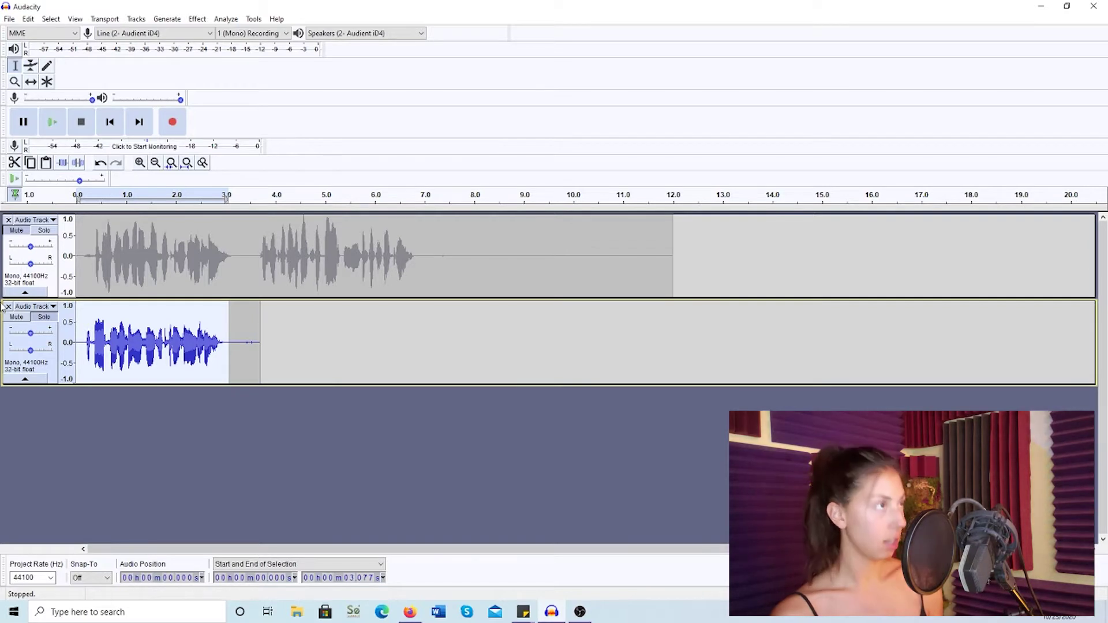
pyautogui.click(74, 217)
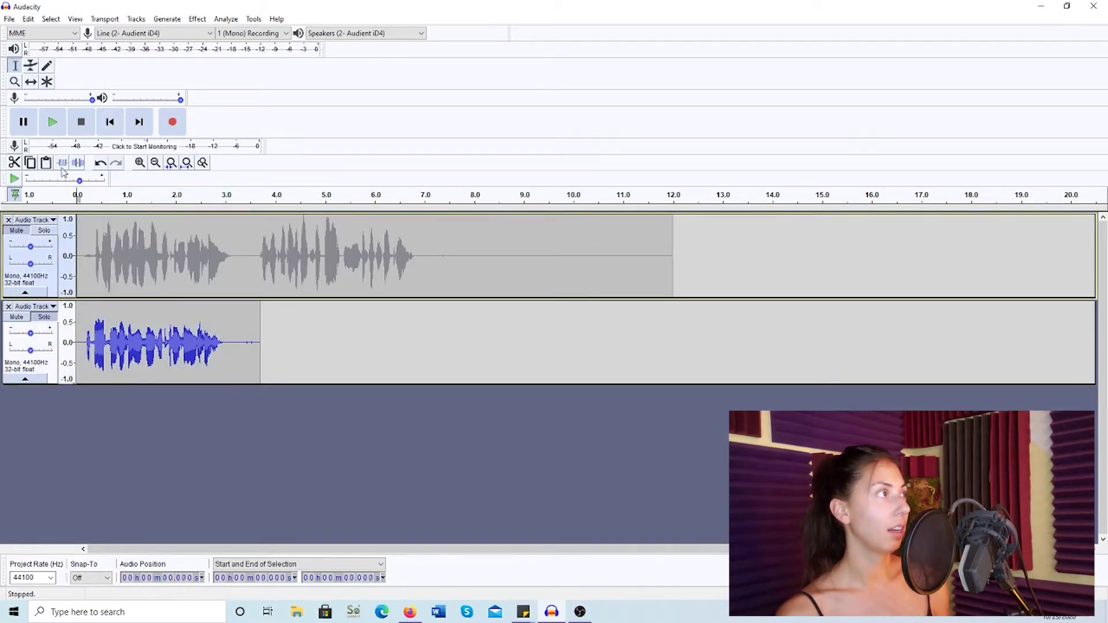
pyautogui.click(51, 231)
pyautogui.hotkey('ctrl', 'v')
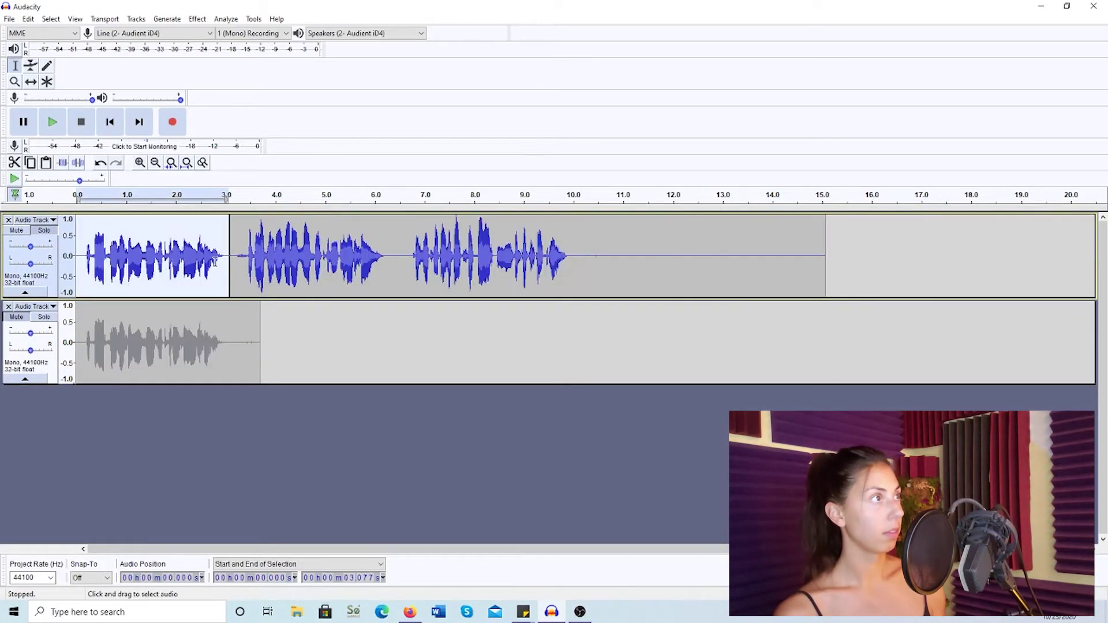
# - Play back the voice track, then normalize its first three seconds and listen again
pyautogui.click(77, 254)
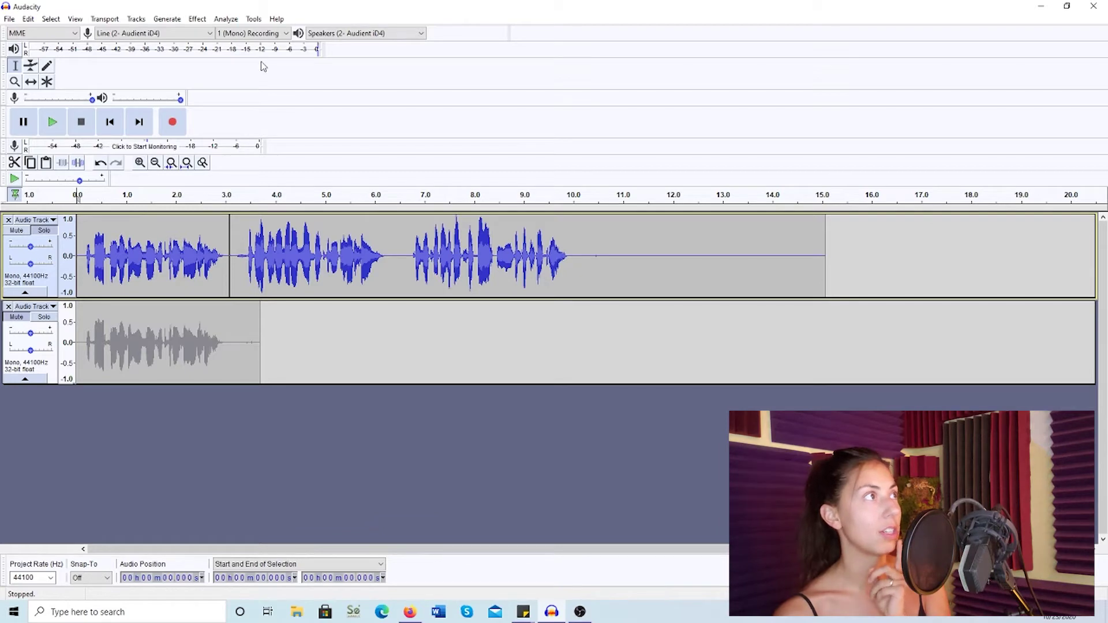
pyautogui.press('space')
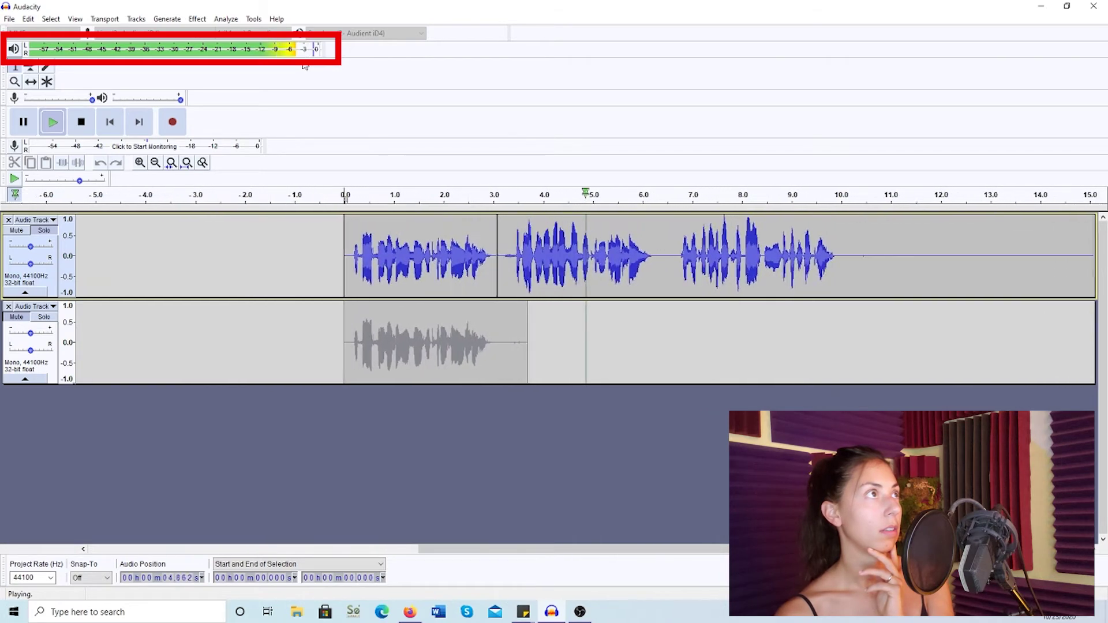
pyautogui.press('space')
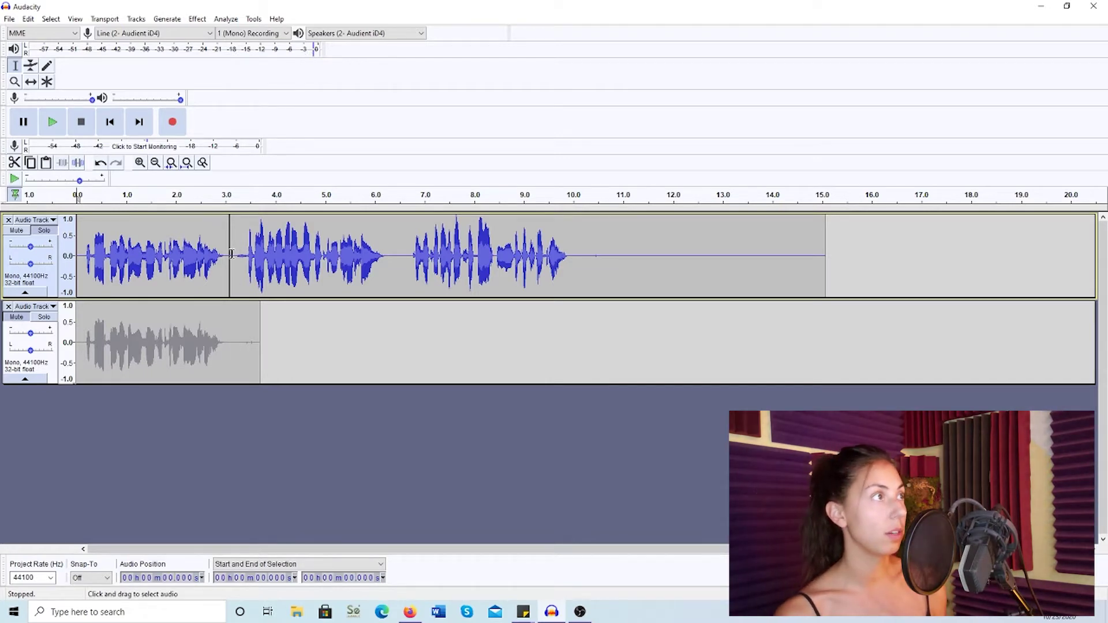
pyautogui.moveTo(231, 254); pyautogui.dragTo(77, 255)
pyautogui.click(198, 19)
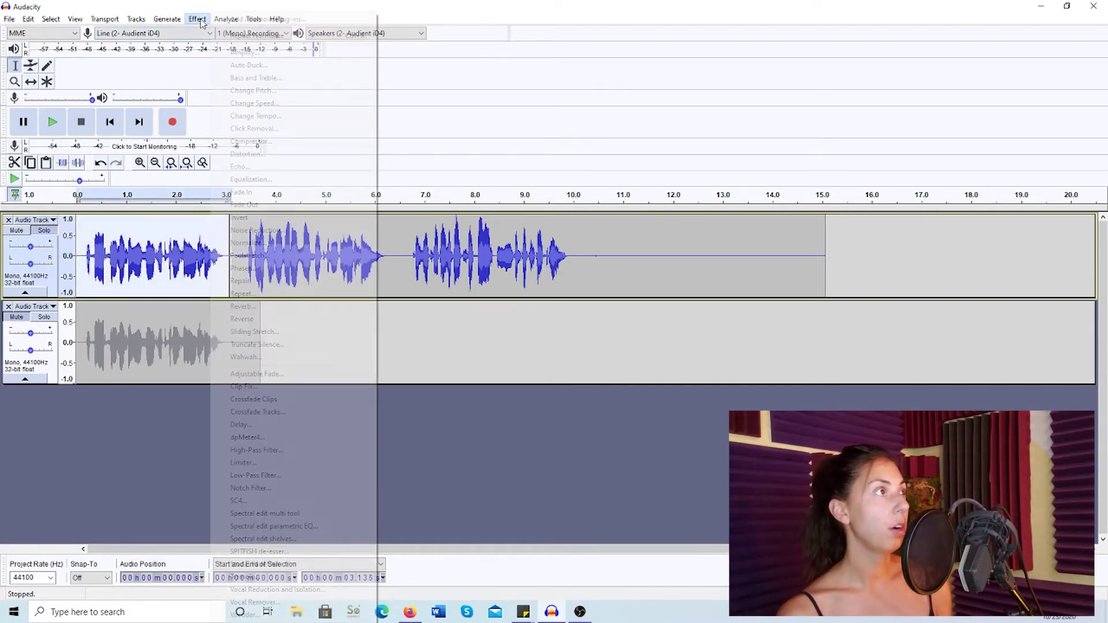
pyautogui.click(322, 245)
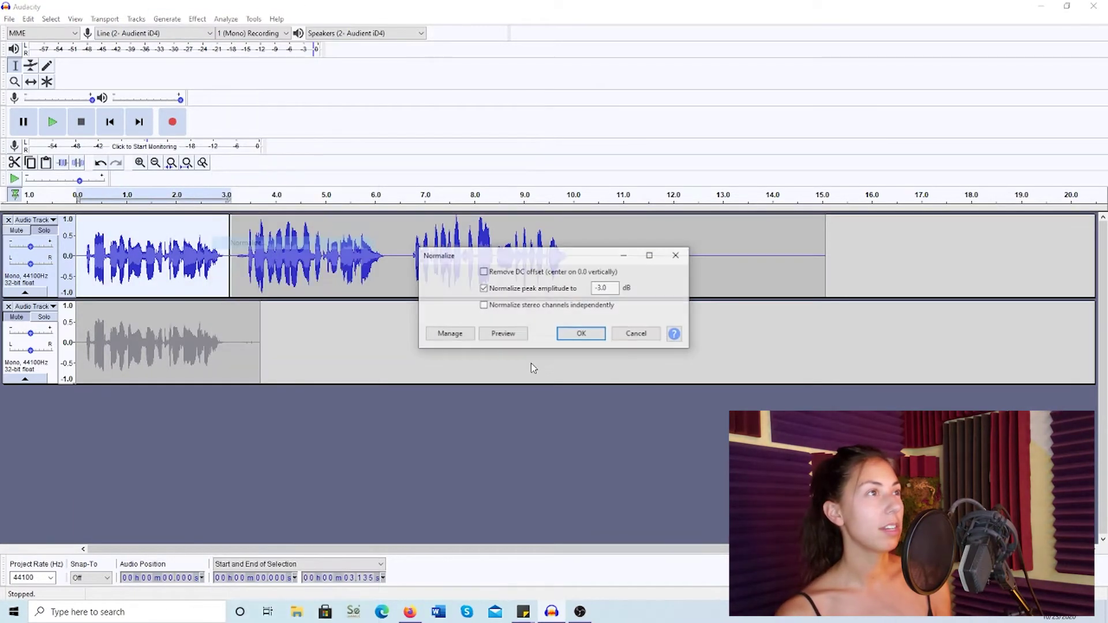
pyautogui.press('Return')
pyautogui.click(519, 458)
pyautogui.click(52, 122)
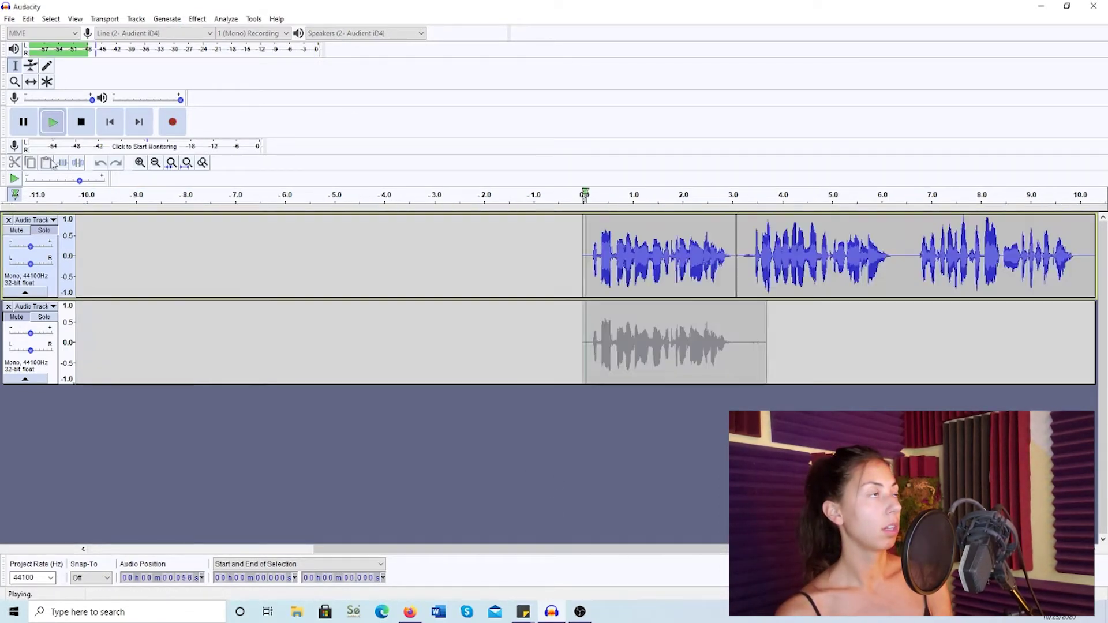
pyautogui.click(81, 123)
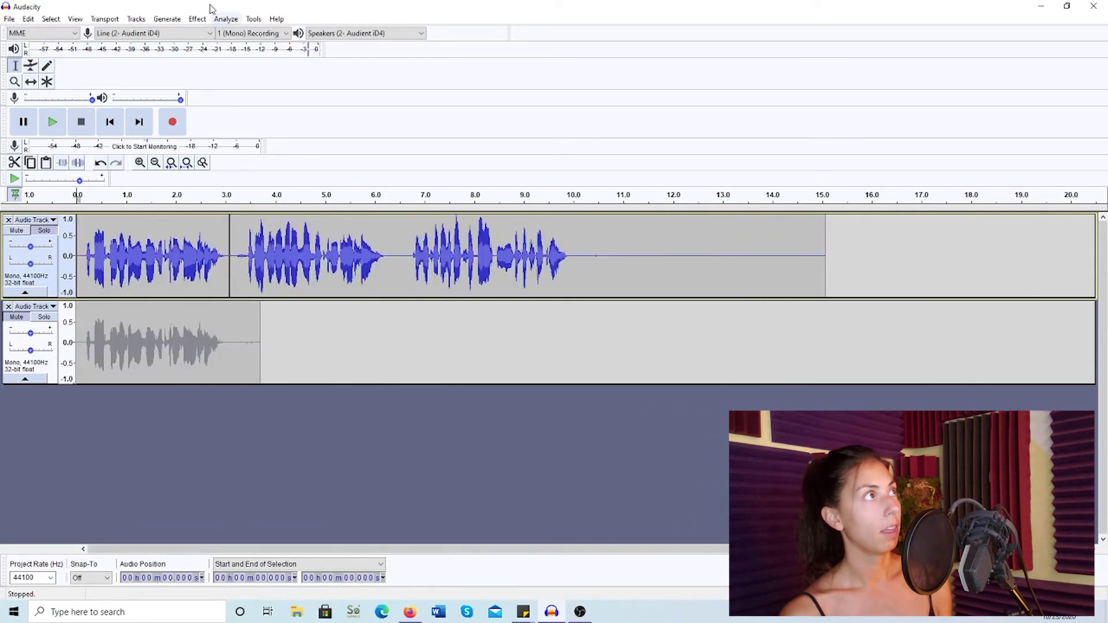
# - Try Normalize with no audio selected and dismiss the warning
pyautogui.click(196, 19)
pyautogui.click(268, 243)
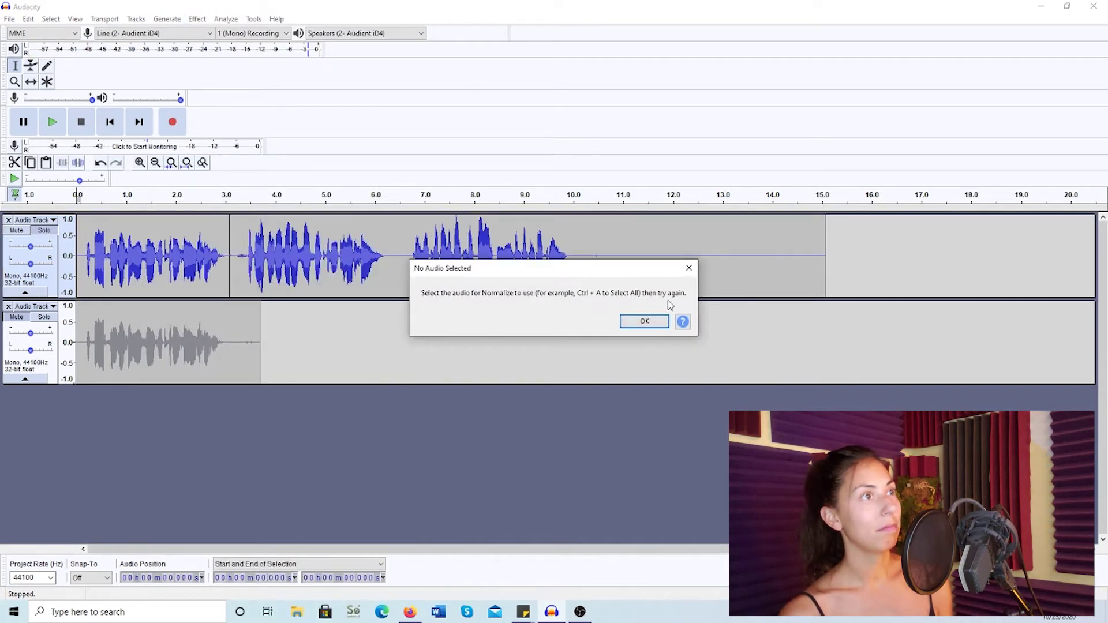
pyautogui.click(686, 263)
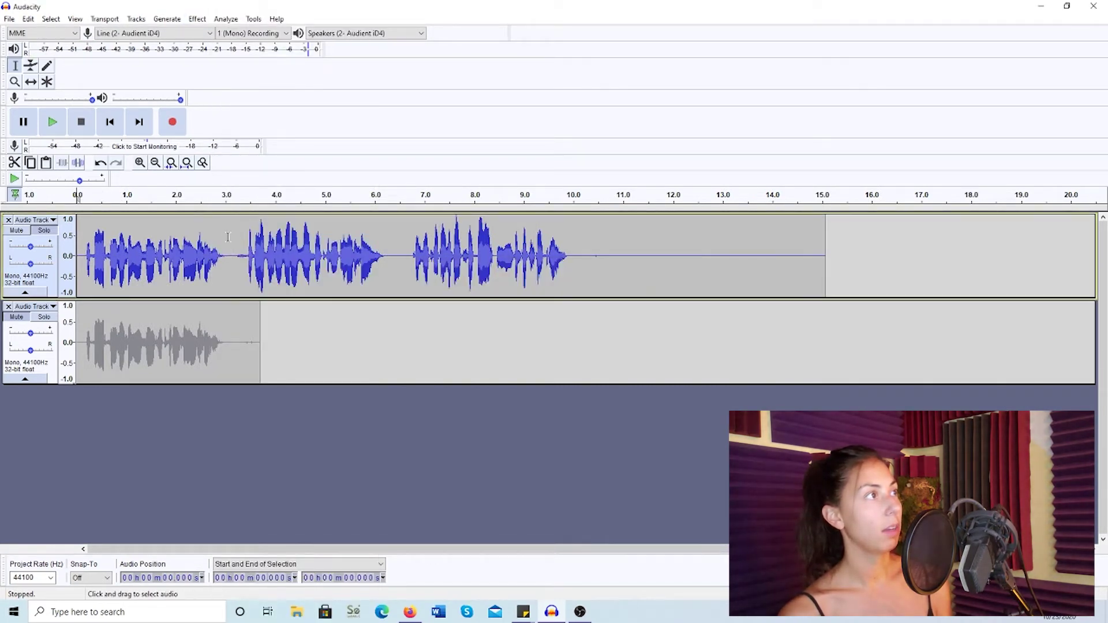
# - Normalize the first 3 seconds of the voice track to a -1.5 dB peak and play it back
pyautogui.moveTo(229, 233); pyautogui.dragTo(54, 148)
pyautogui.click(197, 19)
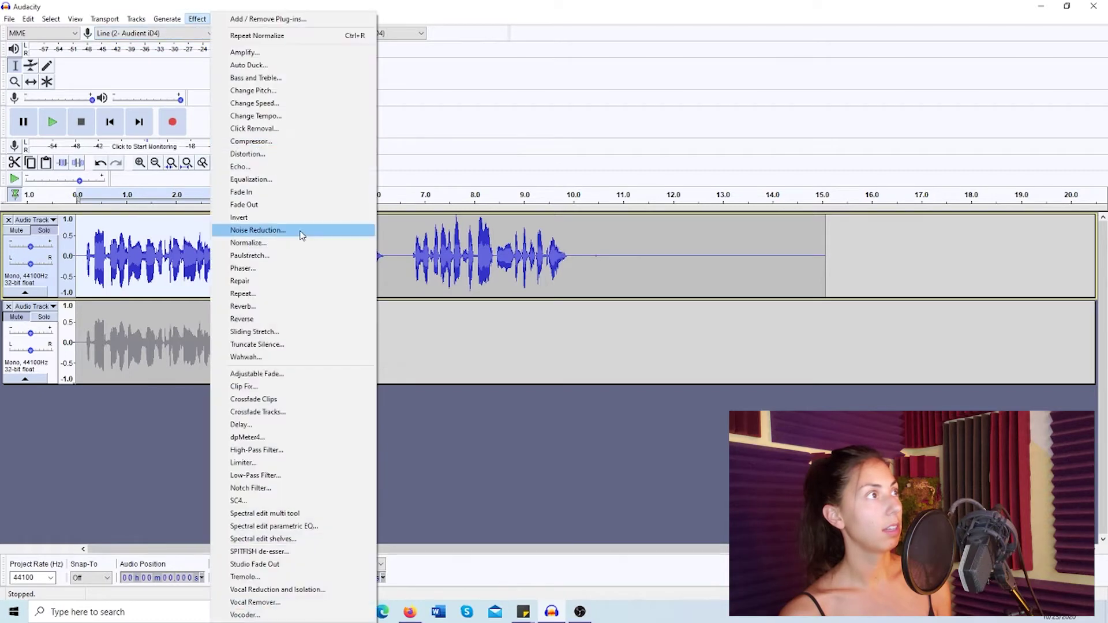
pyautogui.click(301, 245)
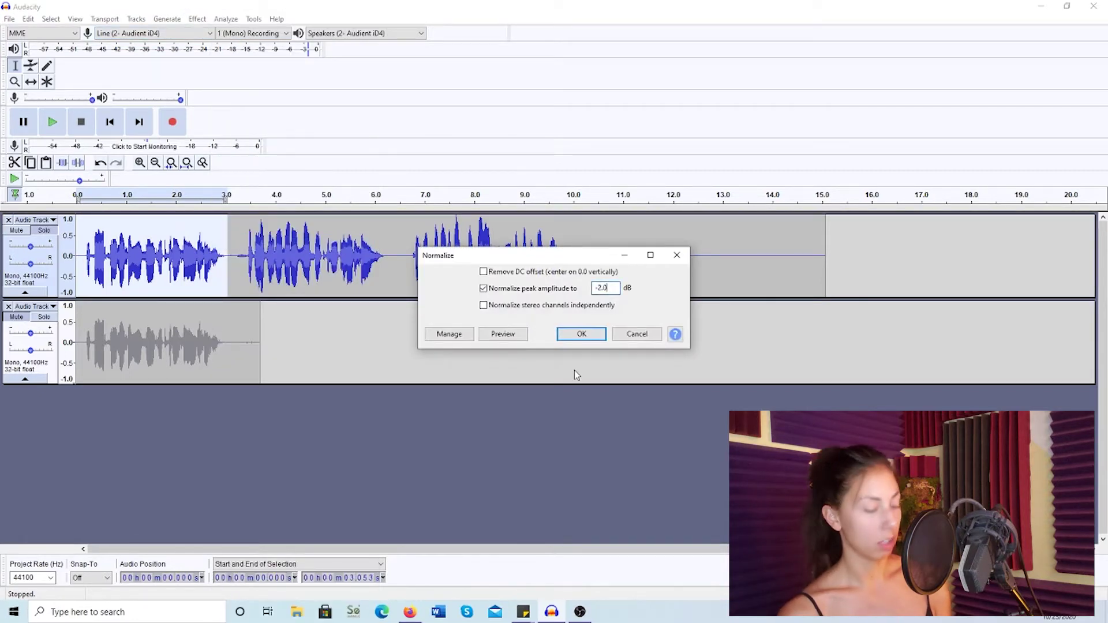
pyautogui.press('Left')
pyautogui.press('BackSpace')
pyautogui.press('BackSpace')
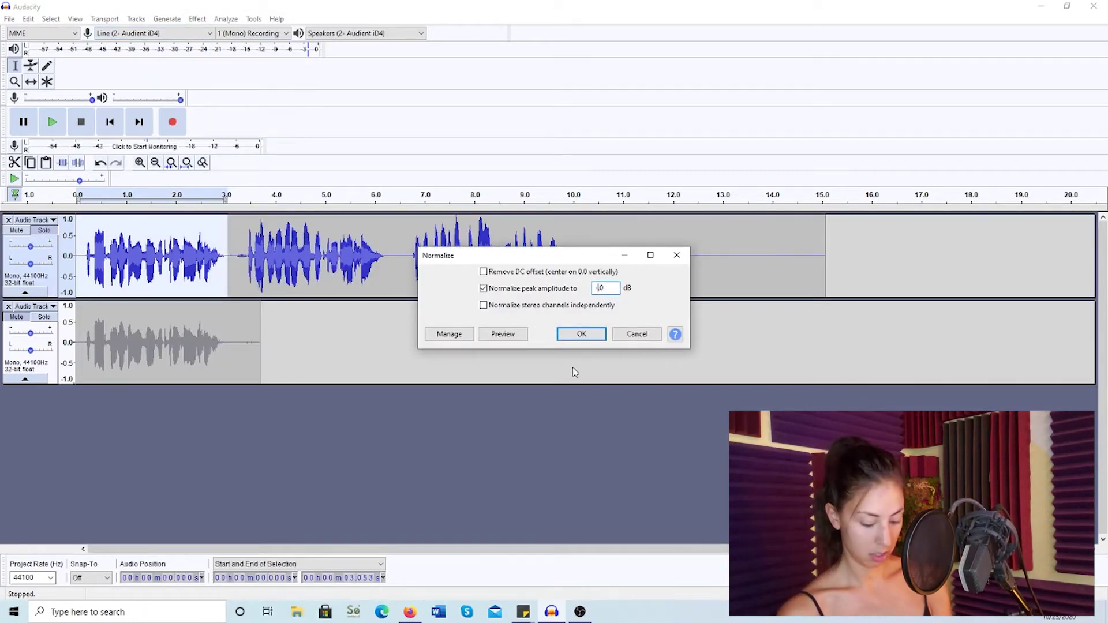
pyautogui.write('1')
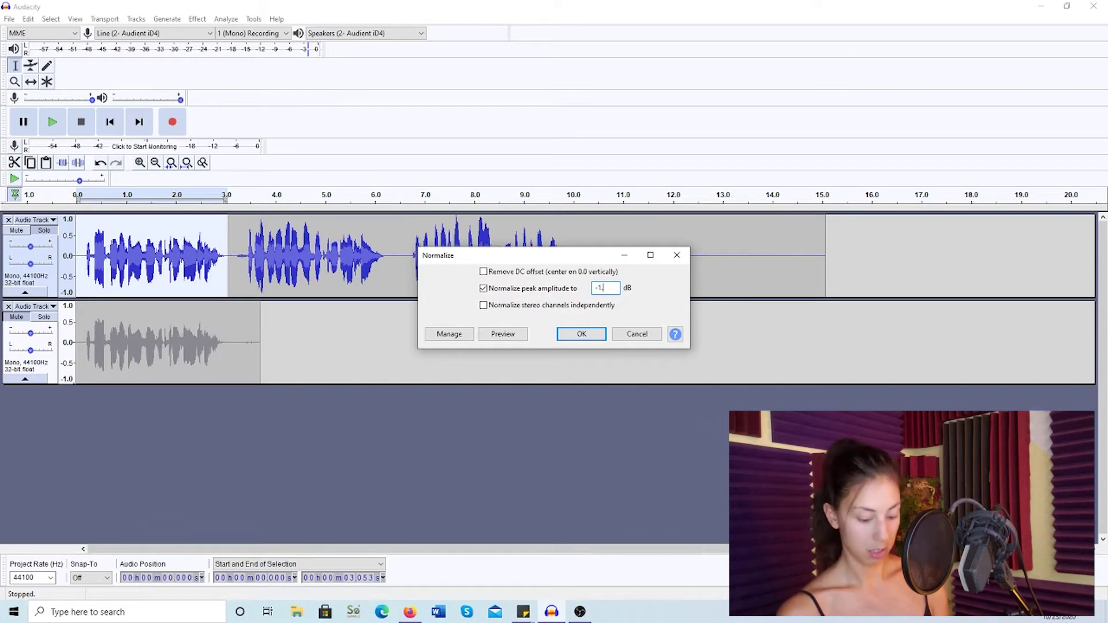
pyautogui.write('.5')
pyautogui.press('Return')
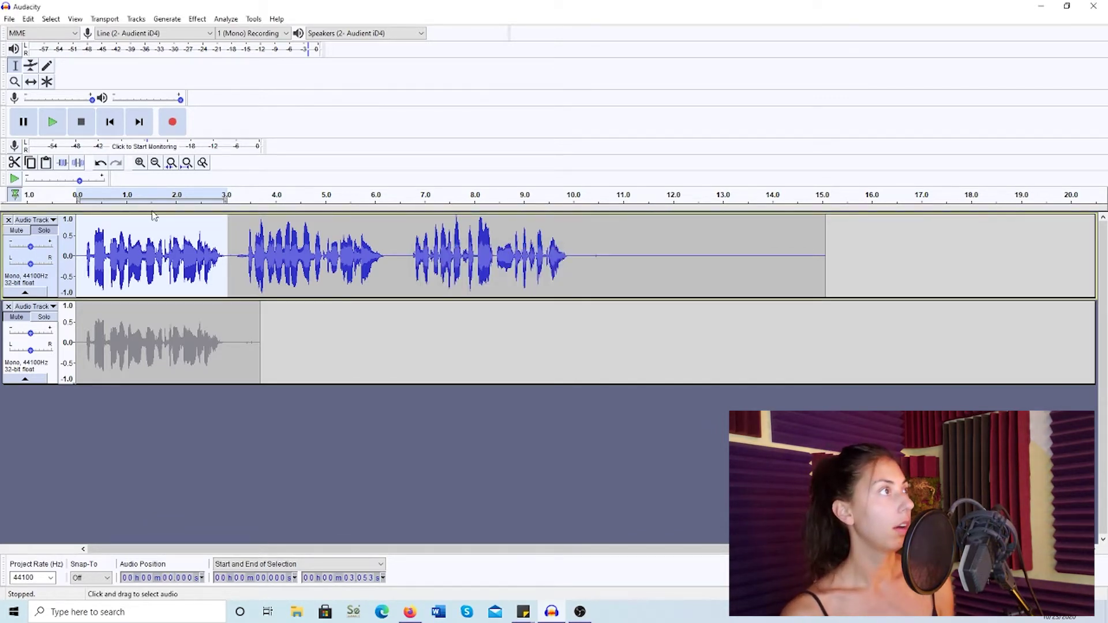
pyautogui.click(110, 121)
pyautogui.press('space')
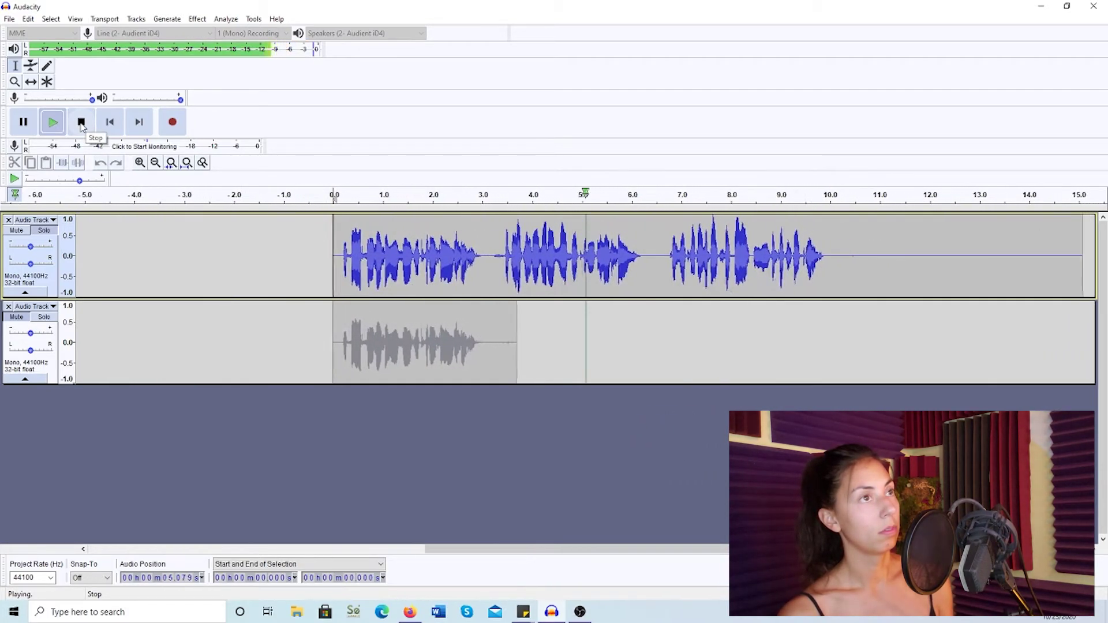
pyautogui.click(82, 123)
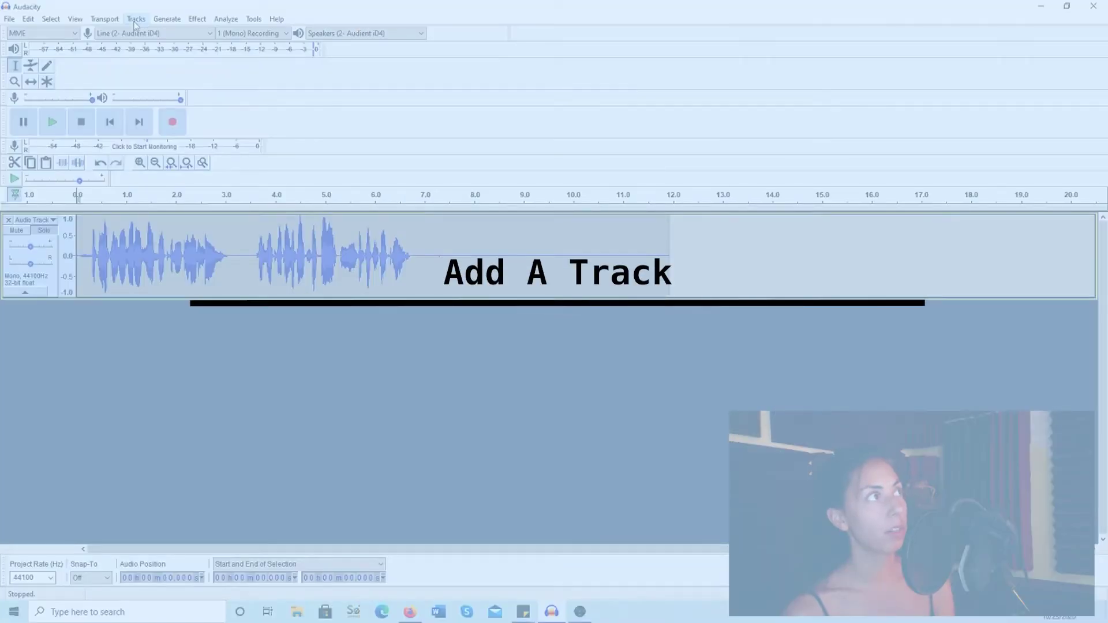
pyautogui.click(135, 19)
pyautogui.moveTo(173, 33)
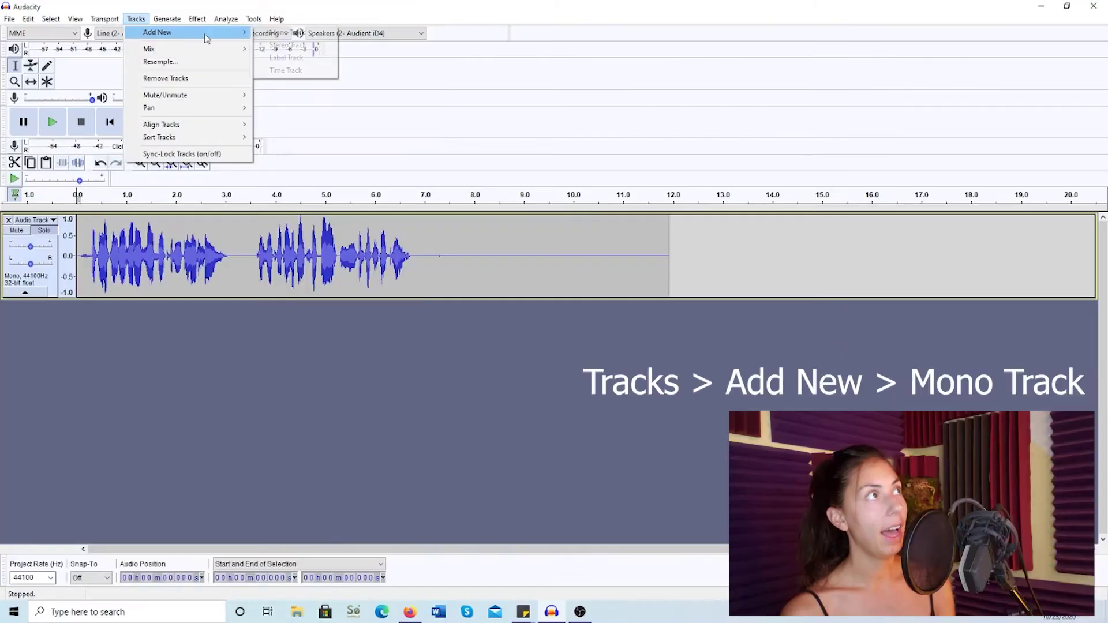
pyautogui.click(297, 47)
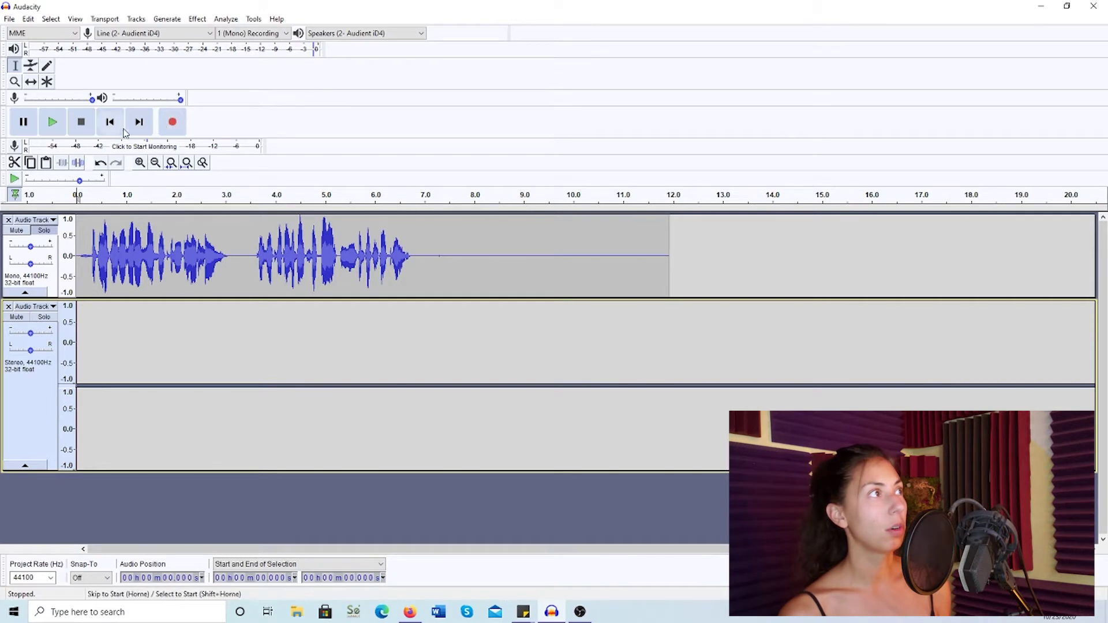
pyautogui.click(43, 317)
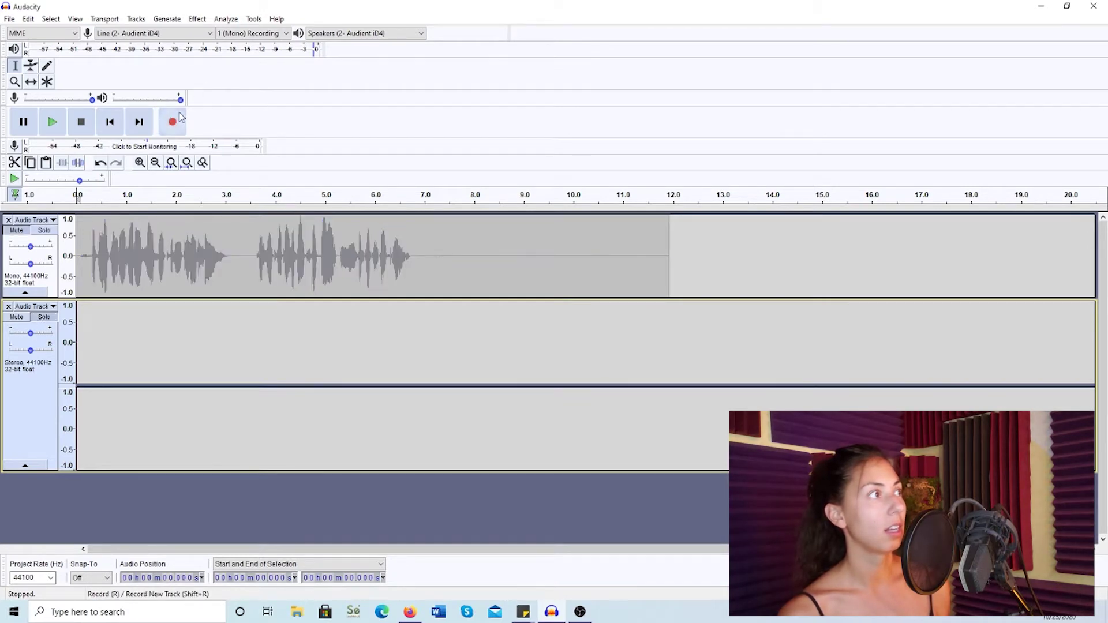
pyautogui.click(181, 118)
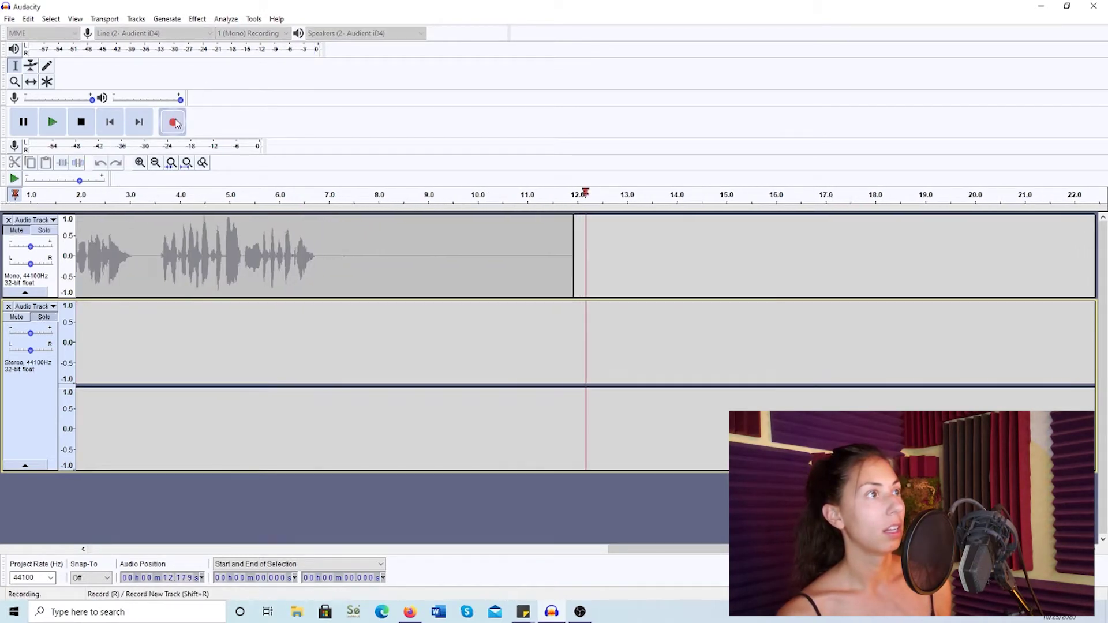
pyautogui.click(81, 123)
pyautogui.hotkey('ctrl', 'z')
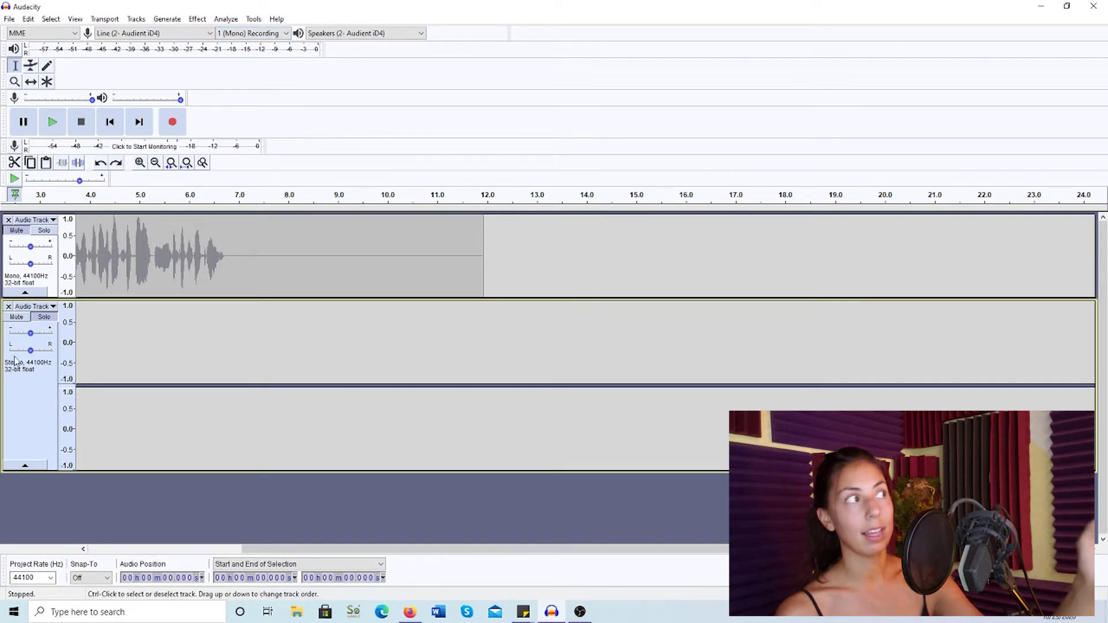
pyautogui.click(8, 307)
pyautogui.moveTo(428, 271); pyautogui.dragTo(641, 275)
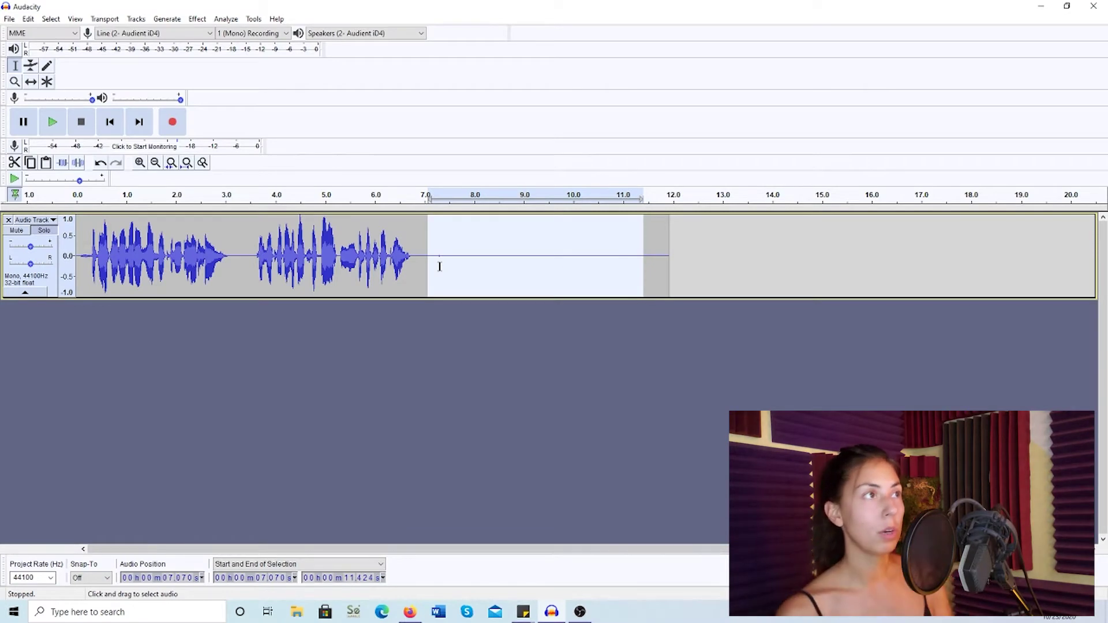
# - Select the 7.0–11.9 s silence and open Noise Reduction (12 dB, sensitivity 6.00, smoothing 3)
pyautogui.click(426, 239)
pyautogui.keyDown('shift'); pyautogui.click(669, 264); pyautogui.keyUp('shift')
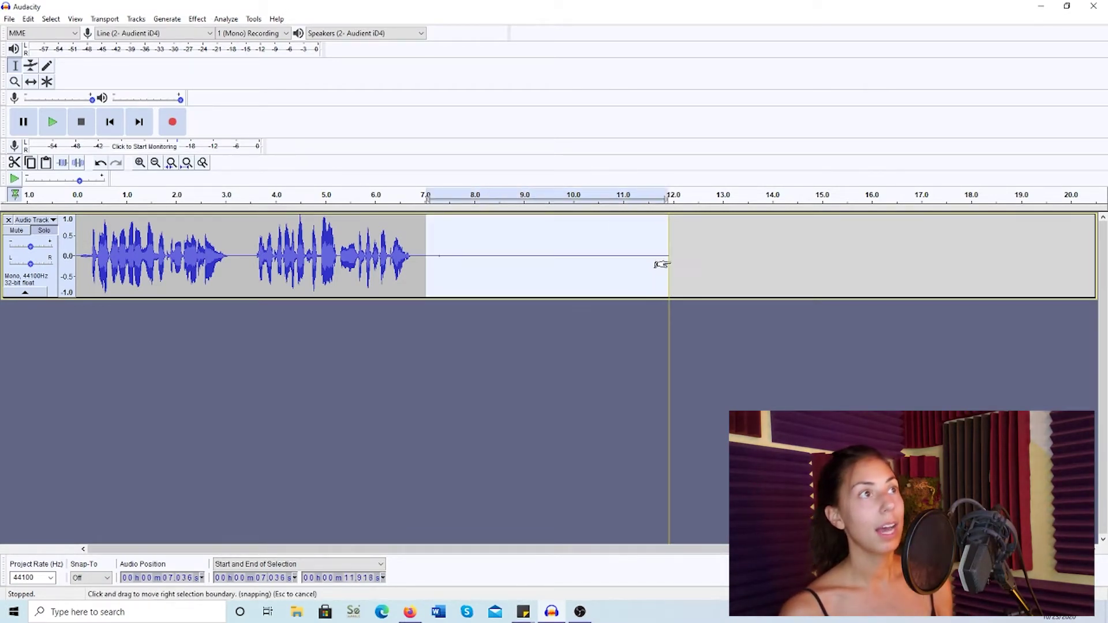
pyautogui.click(197, 18)
pyautogui.click(241, 30)
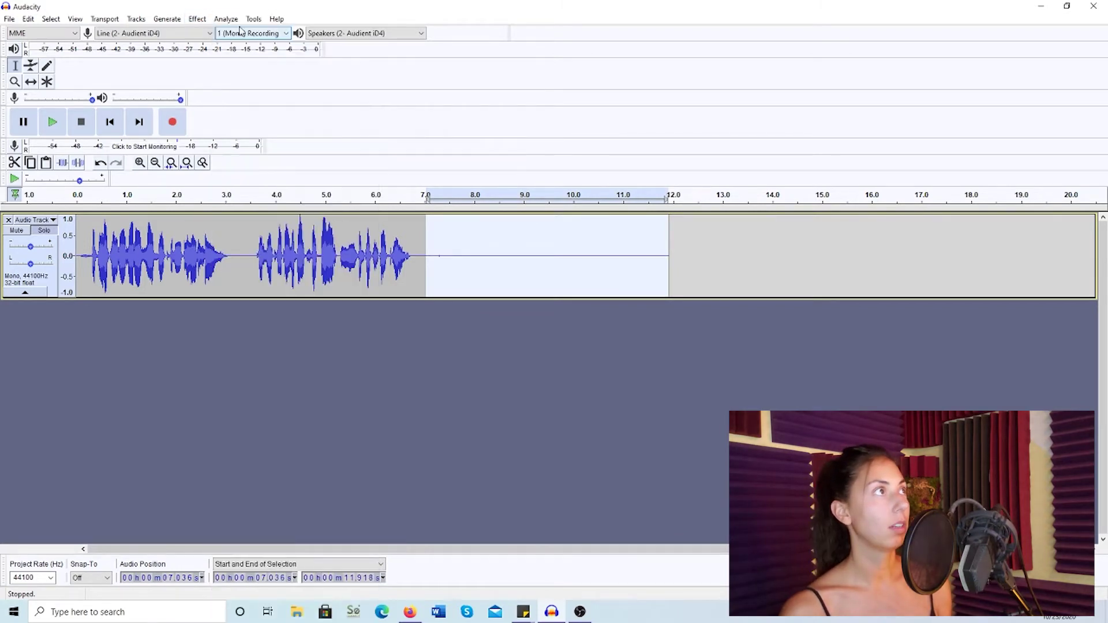
pyautogui.click(197, 18)
pyautogui.click(249, 220)
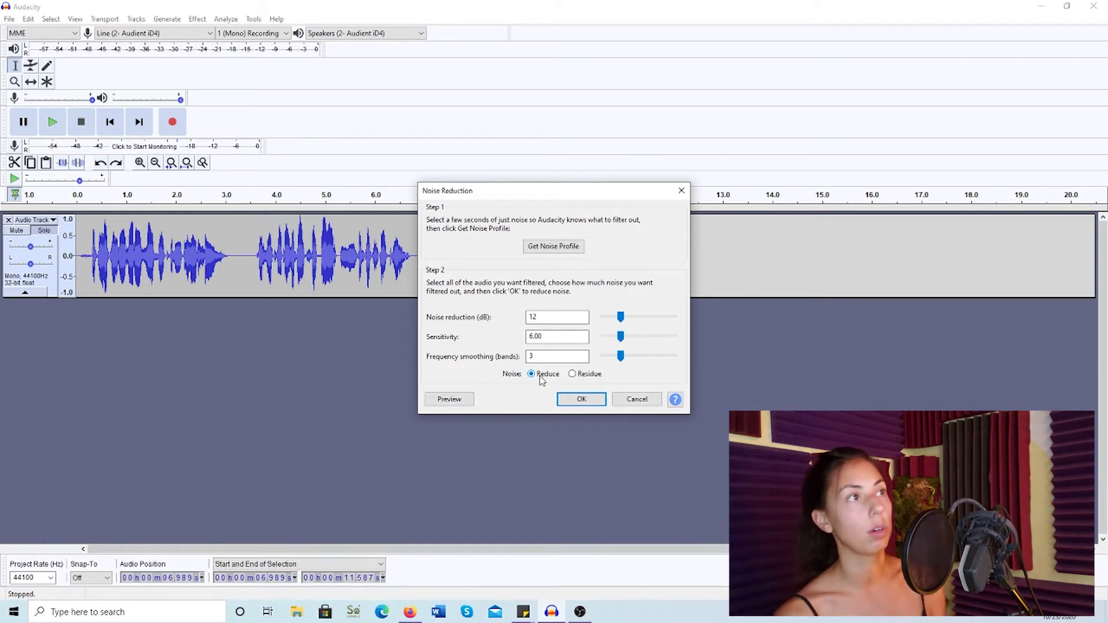
pyautogui.click(534, 319)
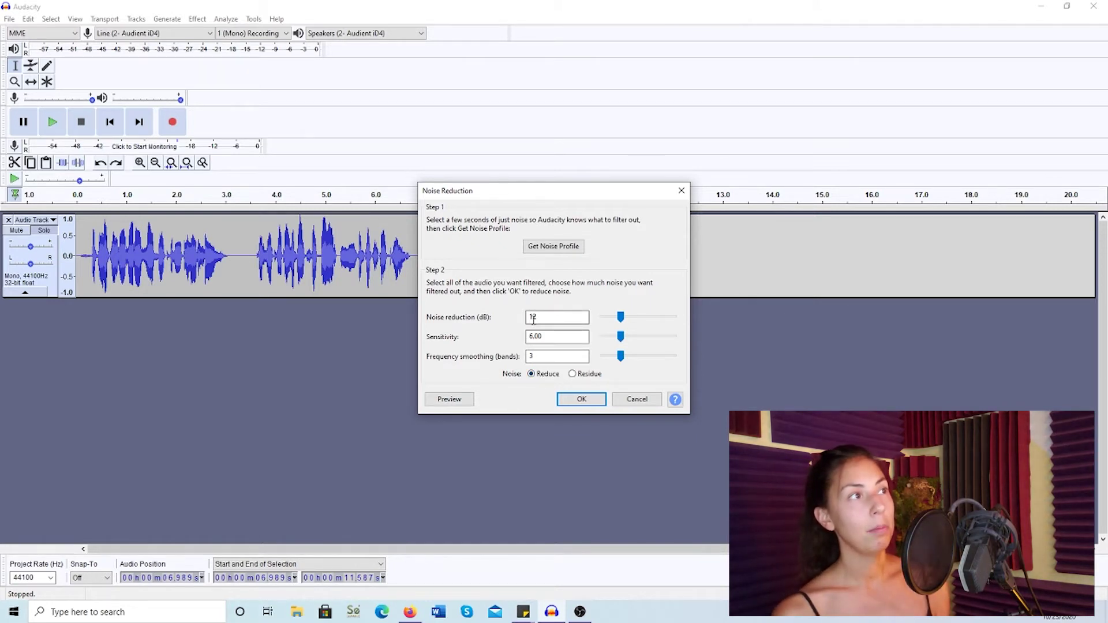
# - Capture the silence as the noise profile and apply noise reduction to the whole voice track
pyautogui.click(532, 356)
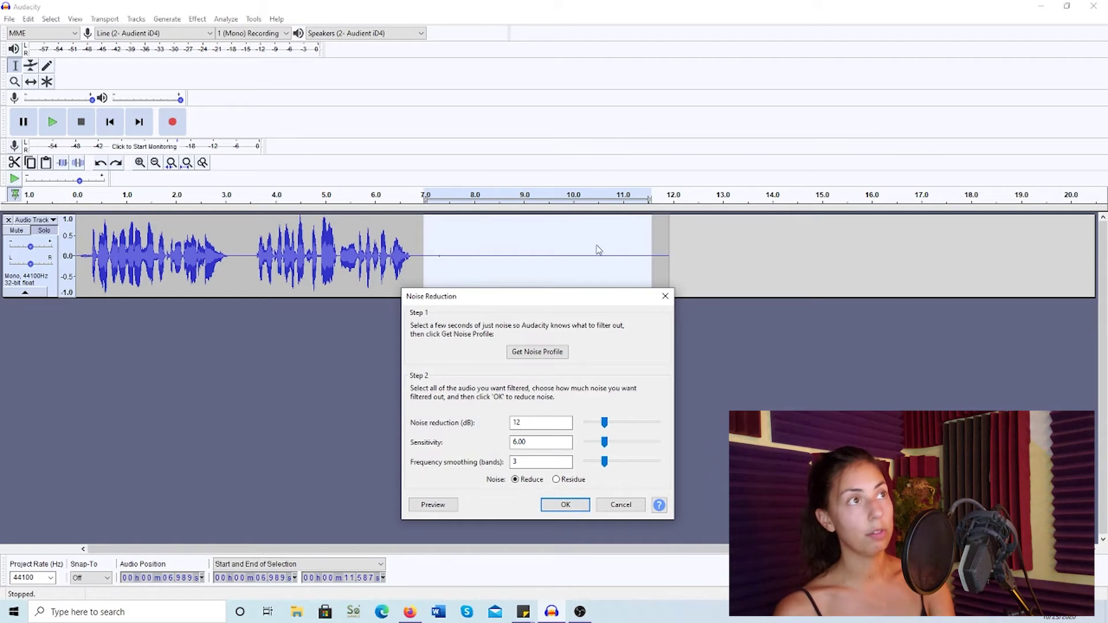
pyautogui.click(531, 352)
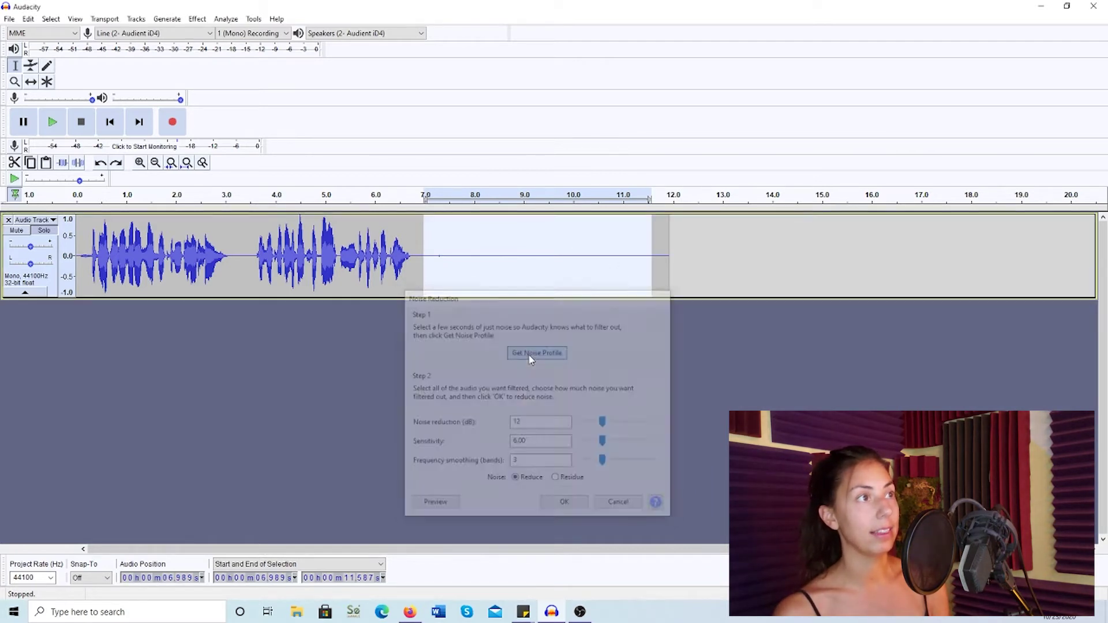
pyautogui.click(53, 287)
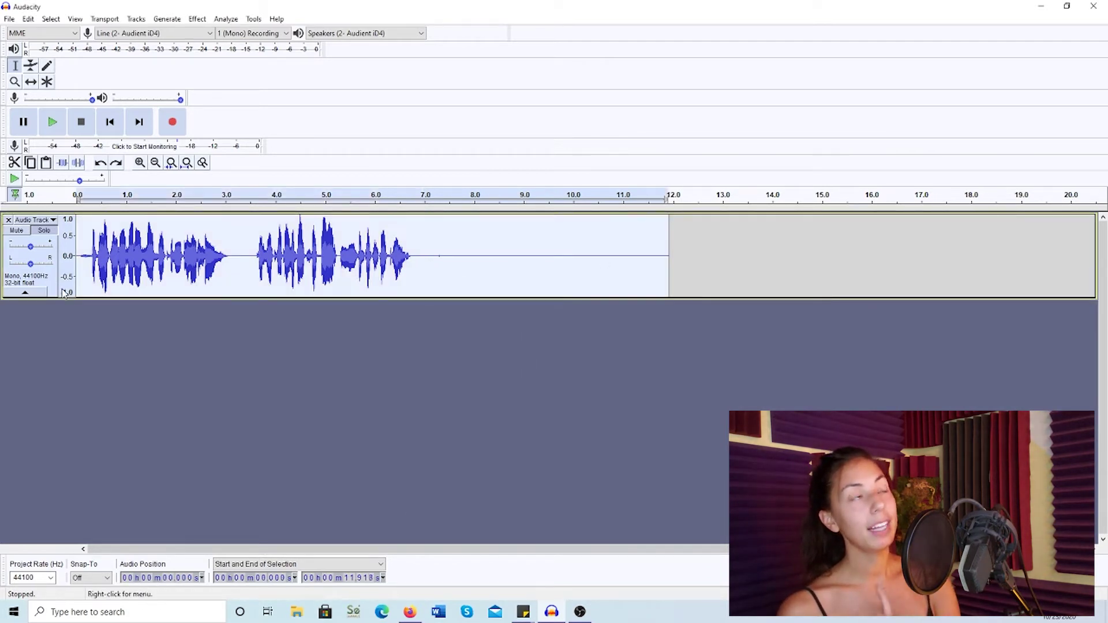
pyautogui.click(198, 19)
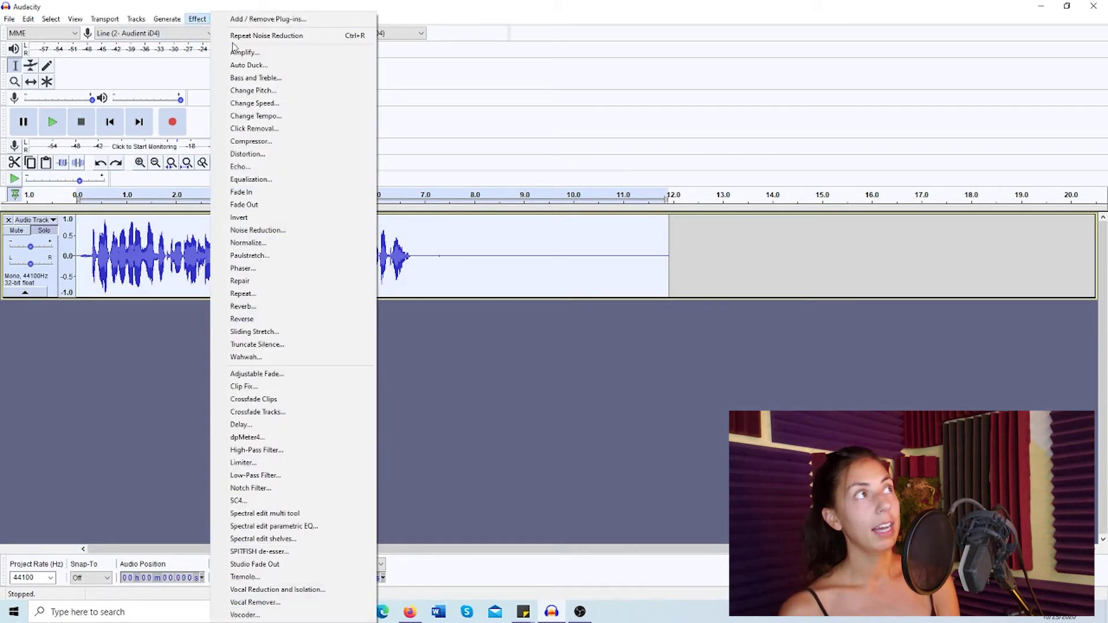
pyautogui.click(254, 229)
pyautogui.click(568, 400)
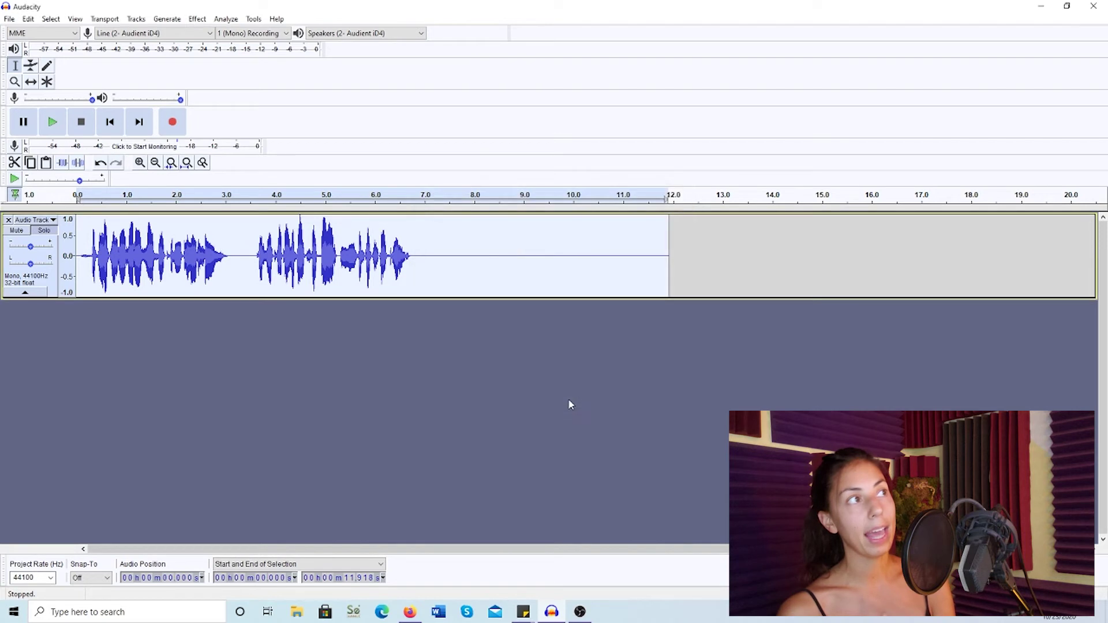
# - Play back the cleaned-up voice track and clear the selection
pyautogui.click(50, 122)
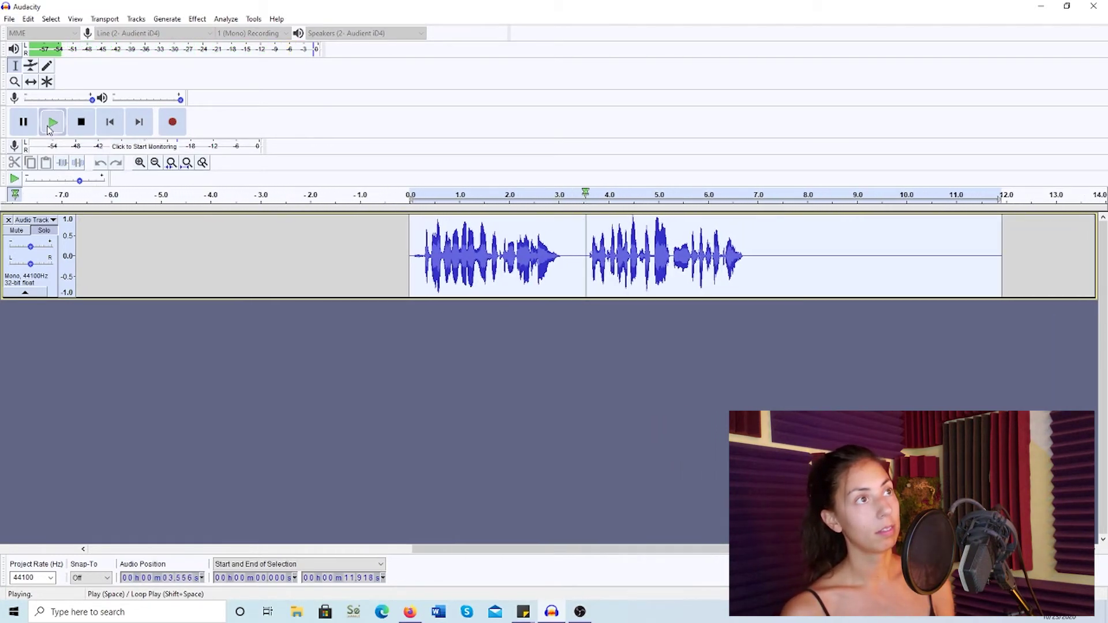
pyautogui.click(80, 122)
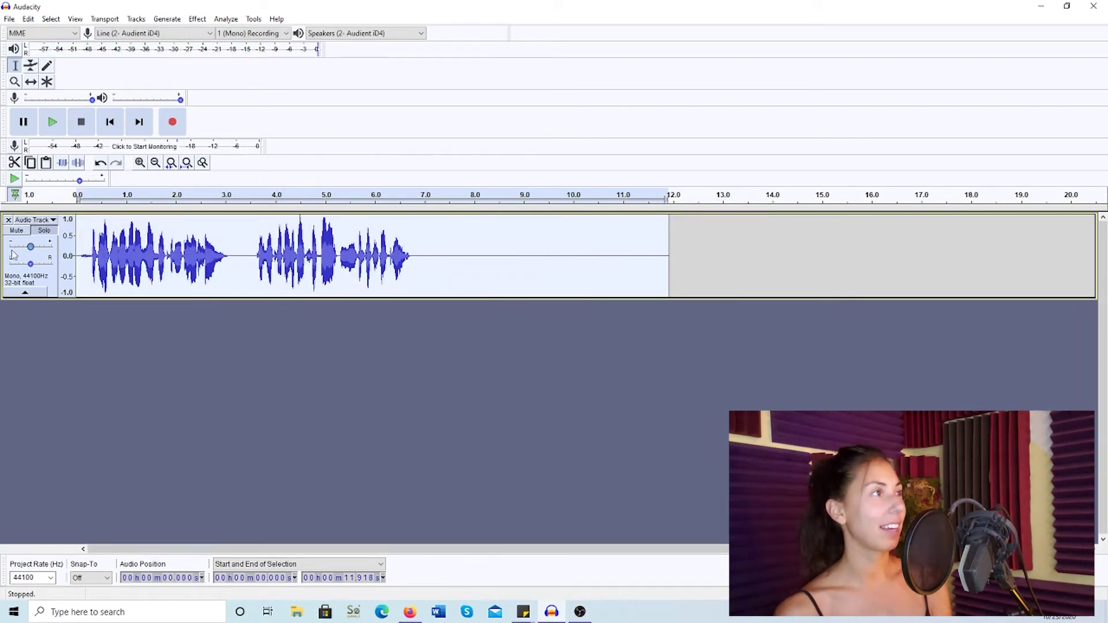
pyautogui.click(239, 314)
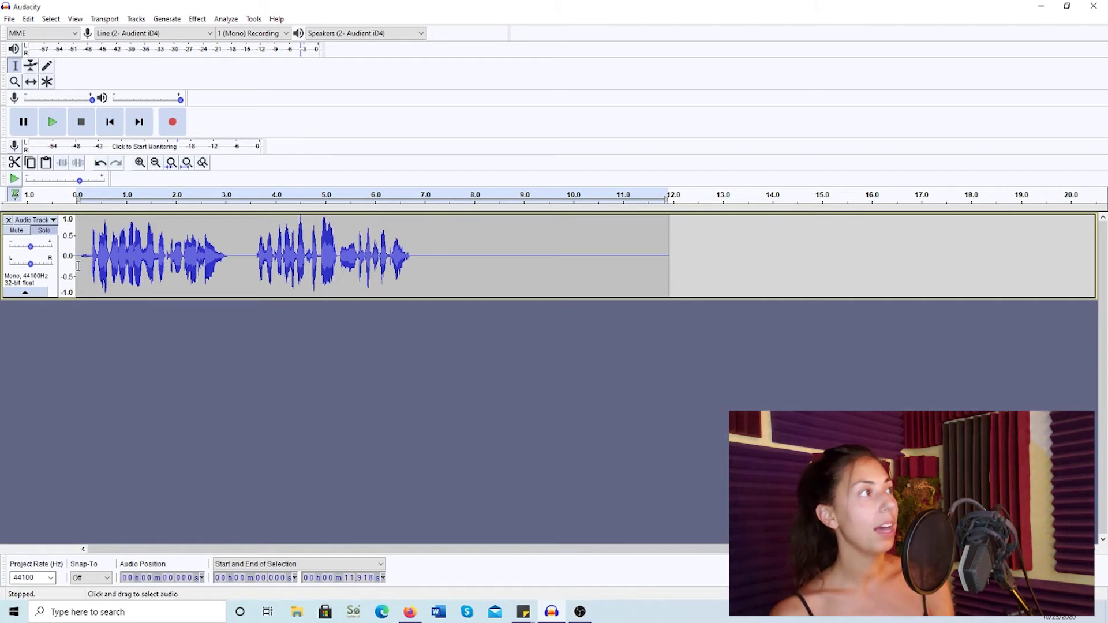
# - Select the brief opening sound from 0.046 to 0.325 s and preview it
pyautogui.moveTo(79, 267); pyautogui.dragTo(92, 267)
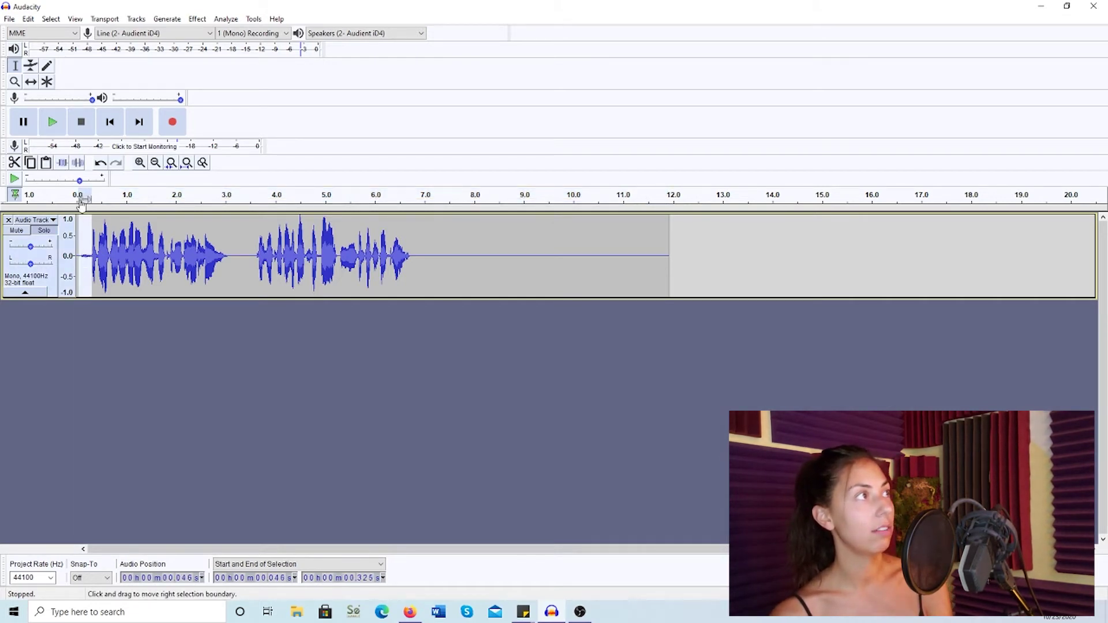
pyautogui.click(52, 122)
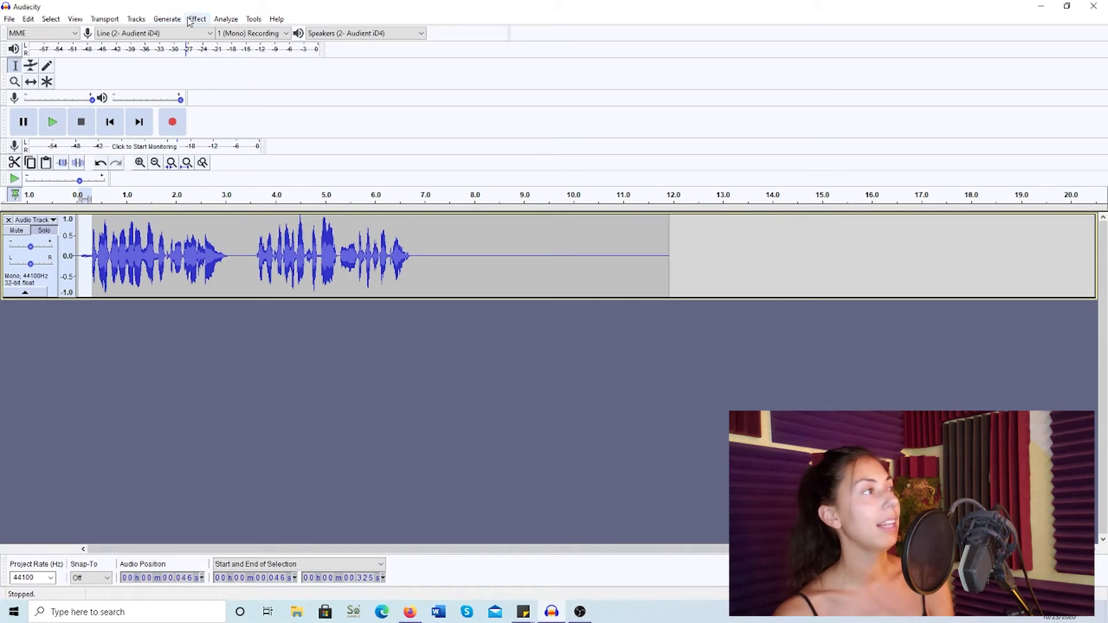
# - Normalize the selected opening sound to a -53 dB peak
pyautogui.click(190, 21)
pyautogui.click(289, 254)
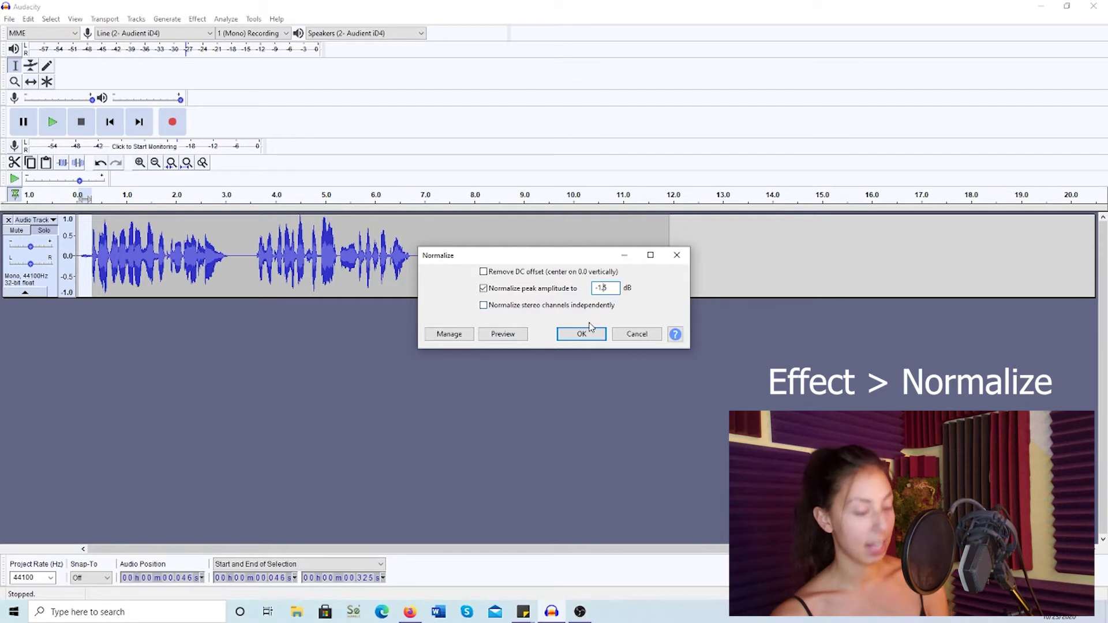
pyautogui.click(598, 288)
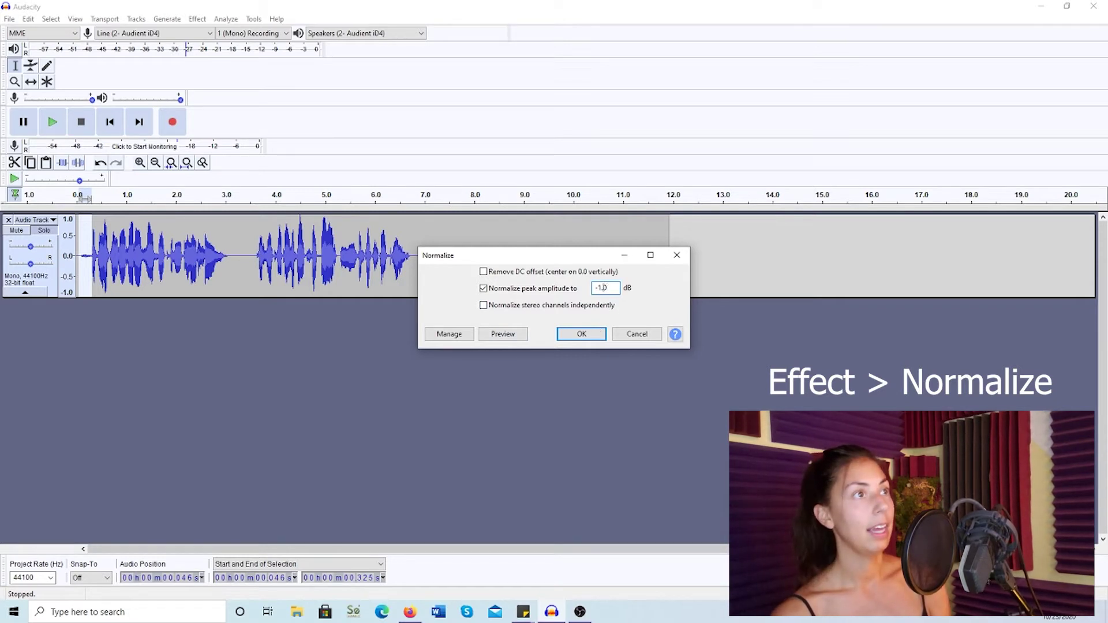
pyautogui.press('BackSpace')
pyautogui.write('0')
pyautogui.write('5')
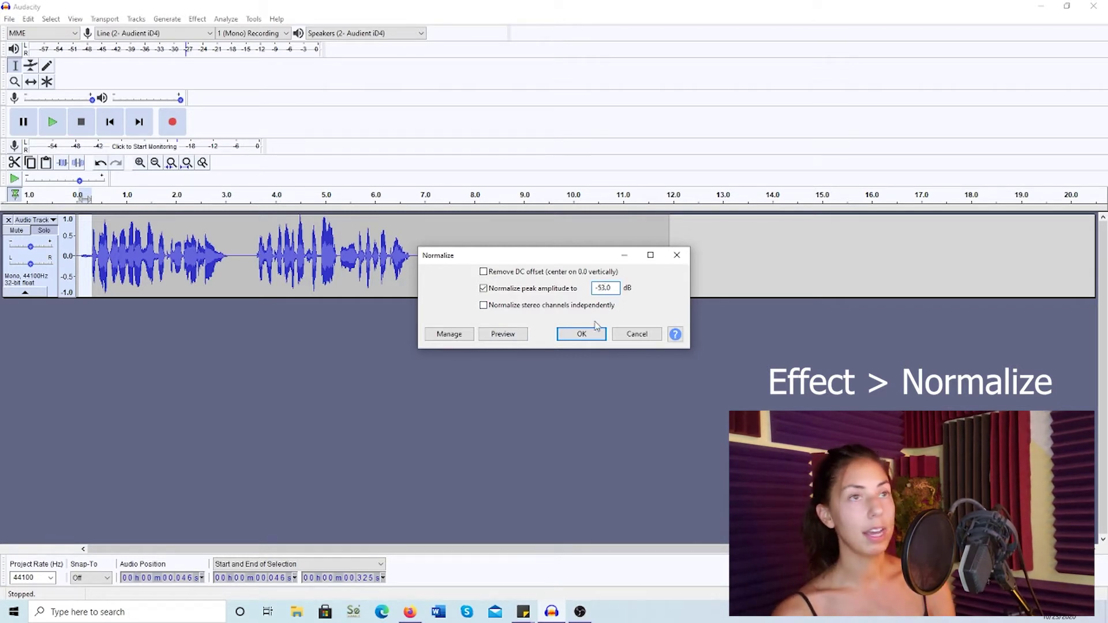
pyautogui.write('3')
pyautogui.click(577, 334)
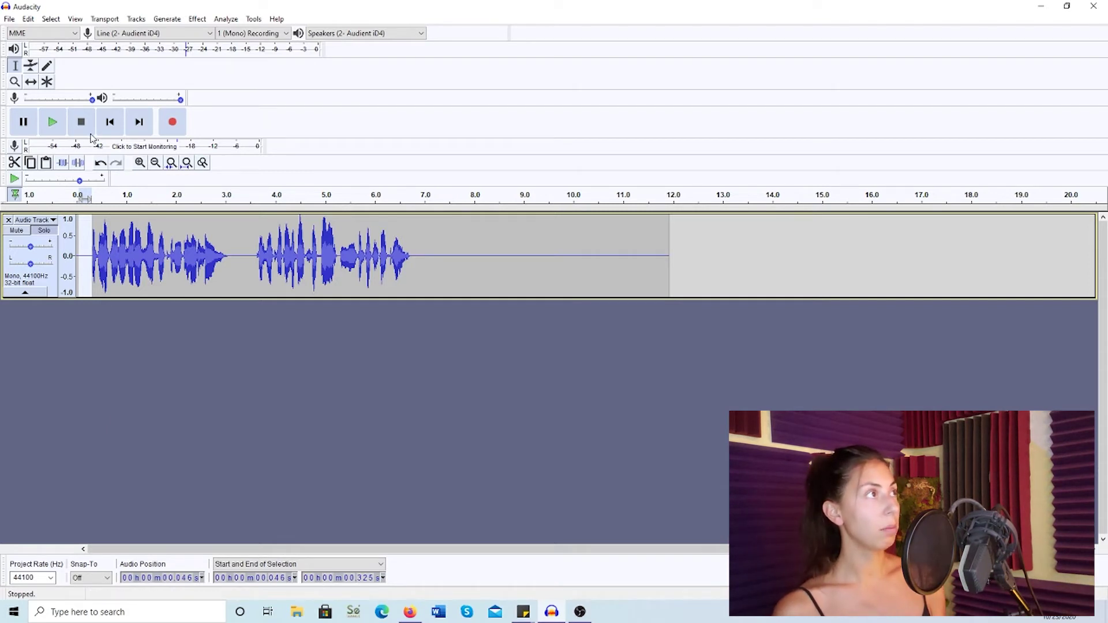
# - Play the voice track back from the beginning and stop it
pyautogui.click(110, 122)
pyautogui.click(49, 129)
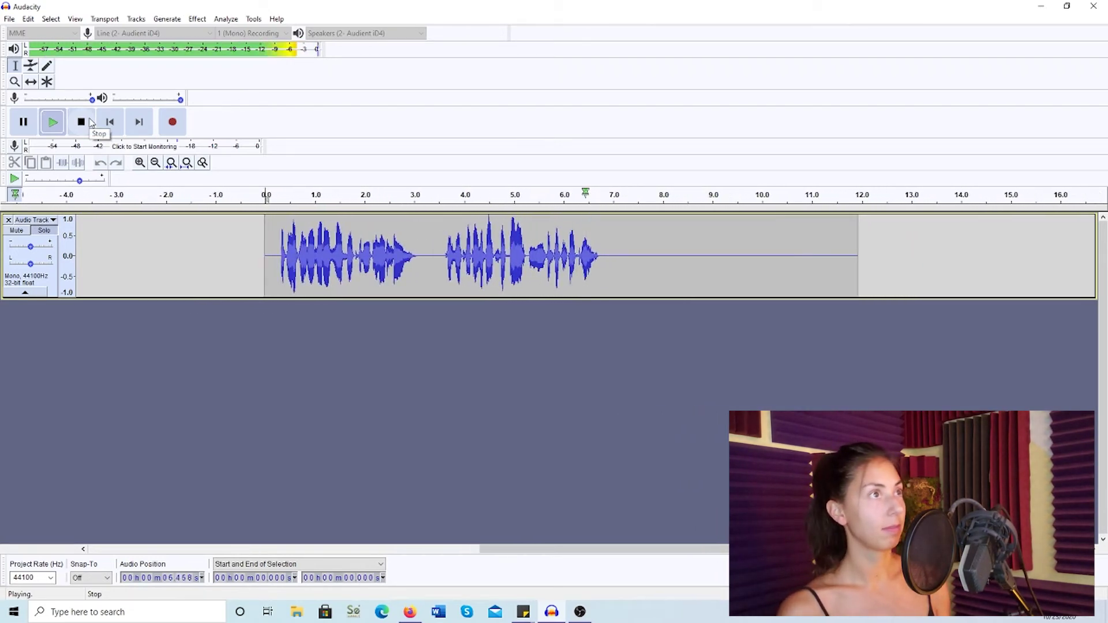
pyautogui.click(90, 122)
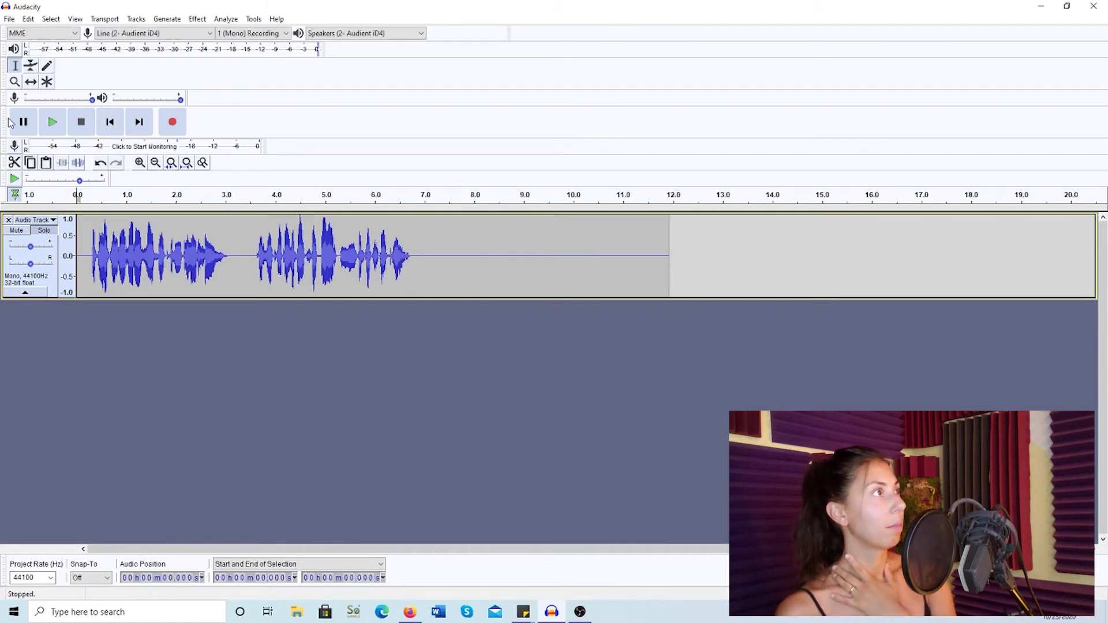
pyautogui.click(9, 21)
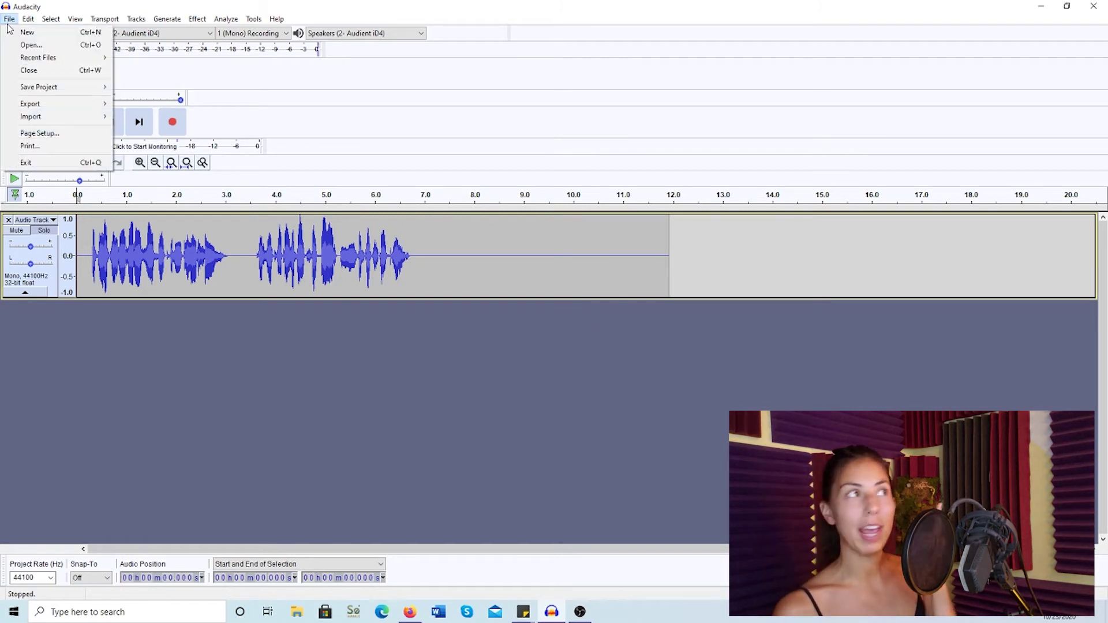
# - Import bizets-habanera_fylC2HSd from the Music folder as a stereo track, copying it into the project
pyautogui.moveTo(105, 110)
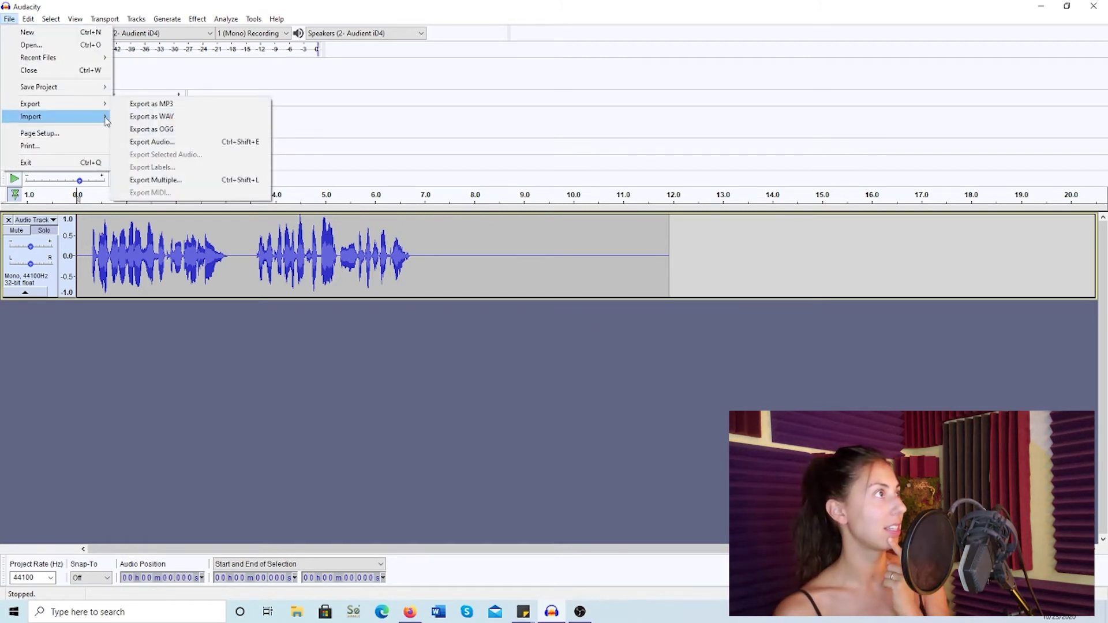
pyautogui.moveTo(52, 118)
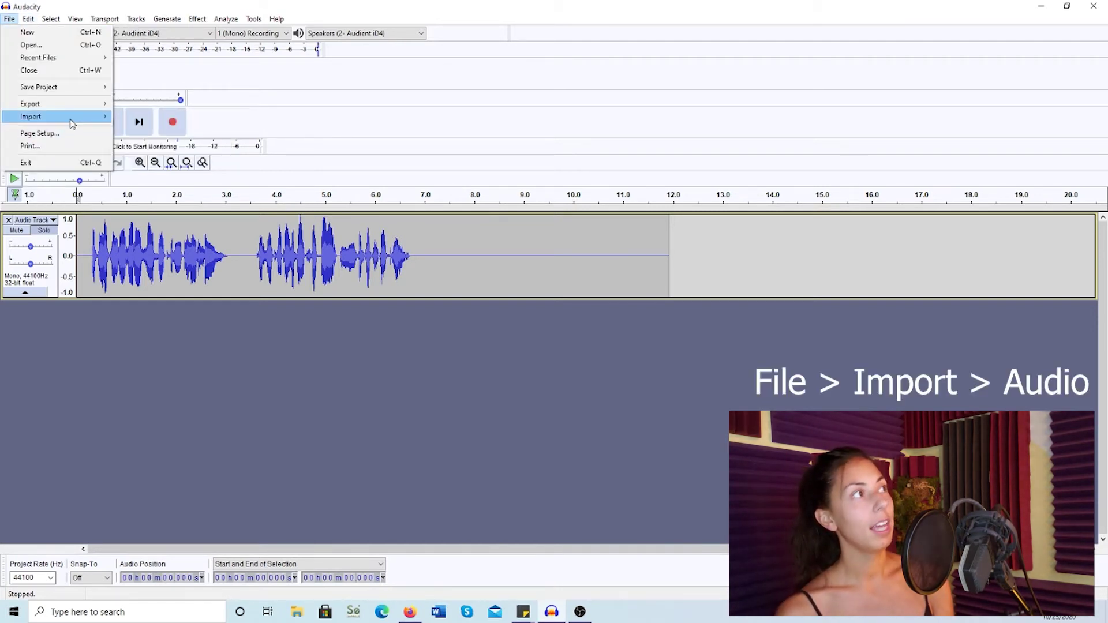
pyautogui.click(141, 116)
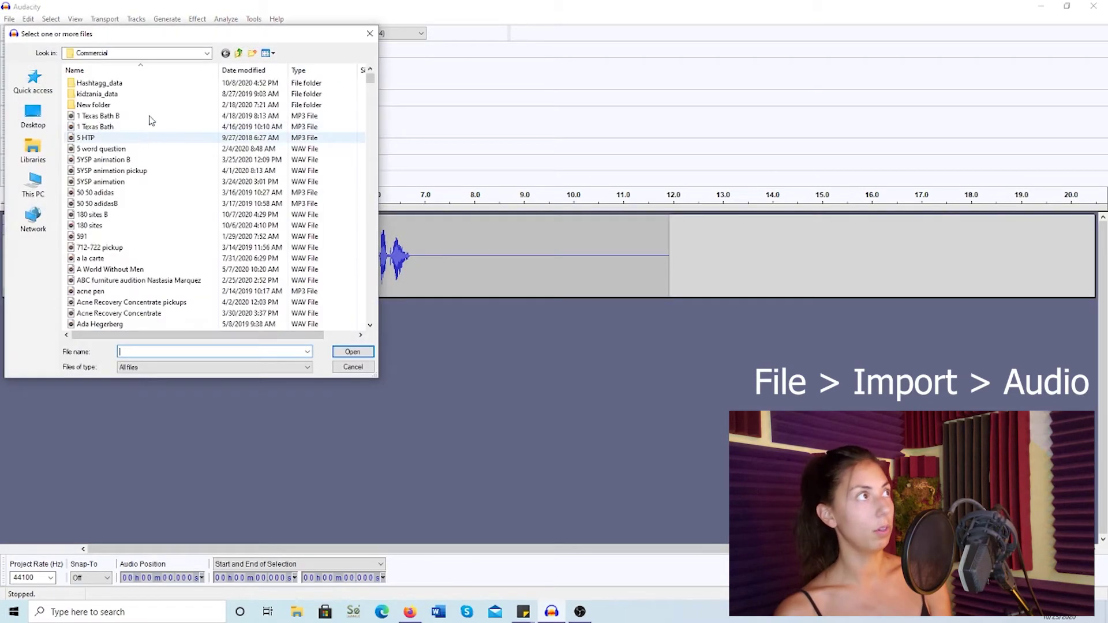
pyautogui.doubleClick(290, 281)
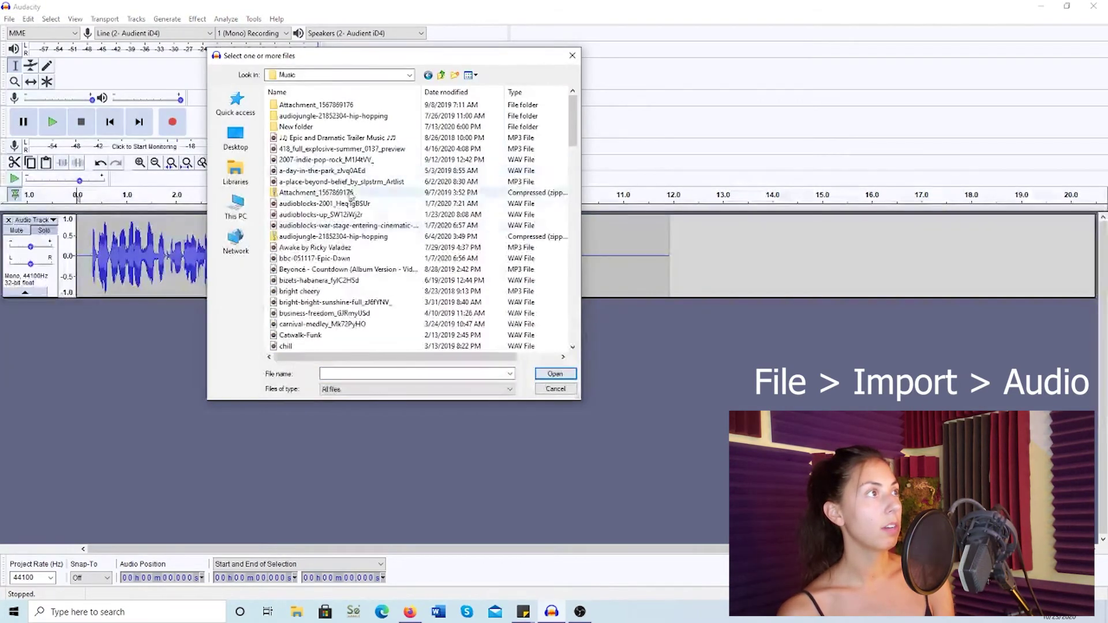
pyautogui.scroll(-3, 375, 258)
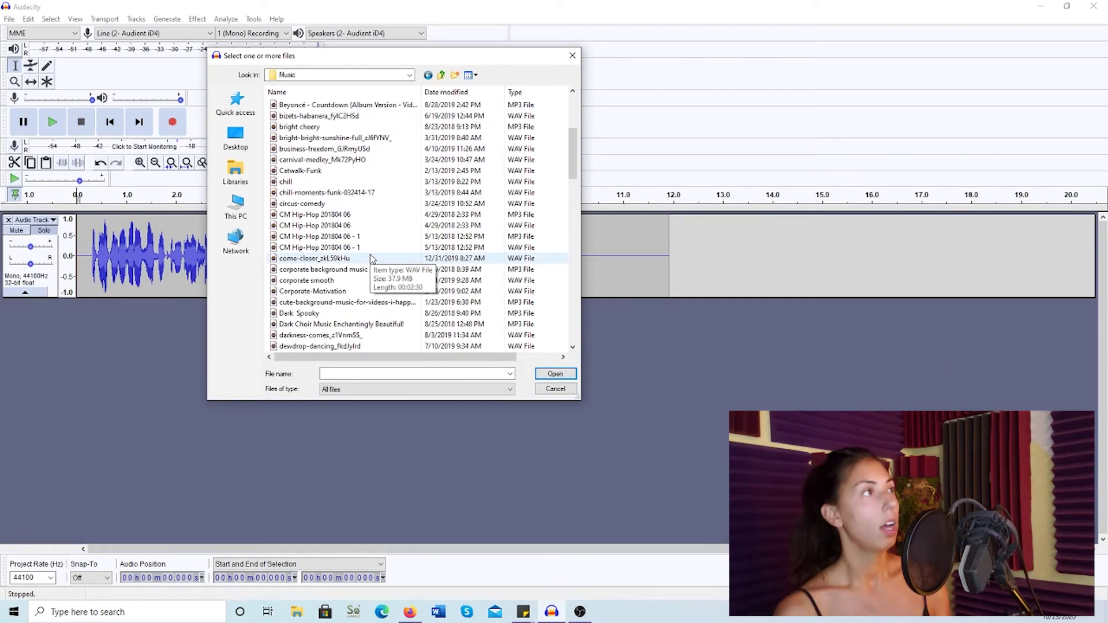
pyautogui.scroll(1, 368, 249)
pyautogui.scroll(4, 366, 246)
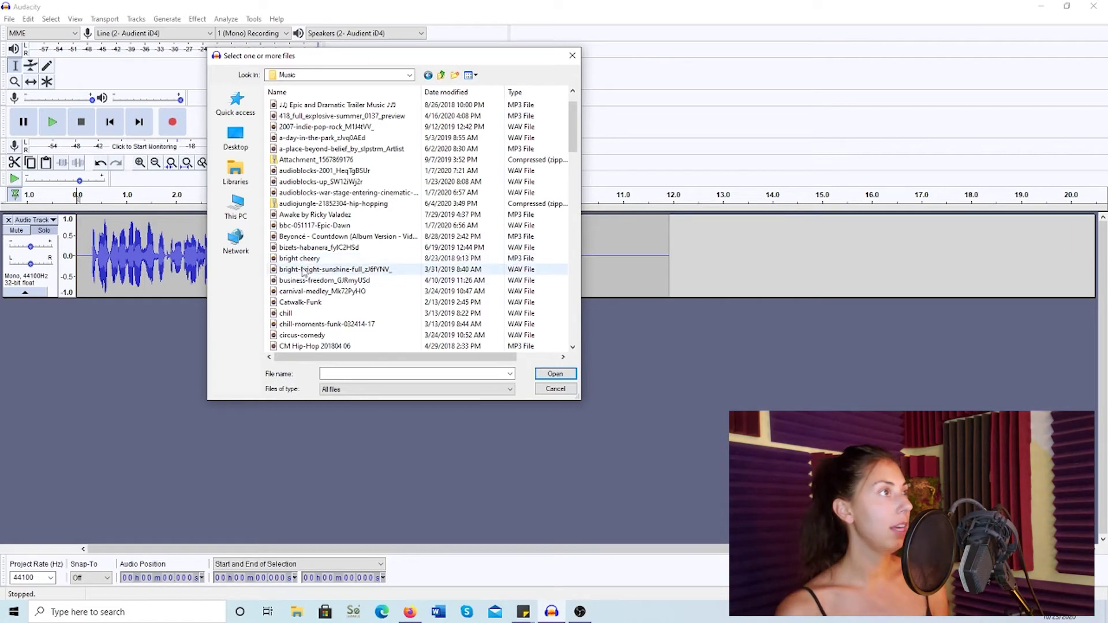
pyautogui.click(314, 247)
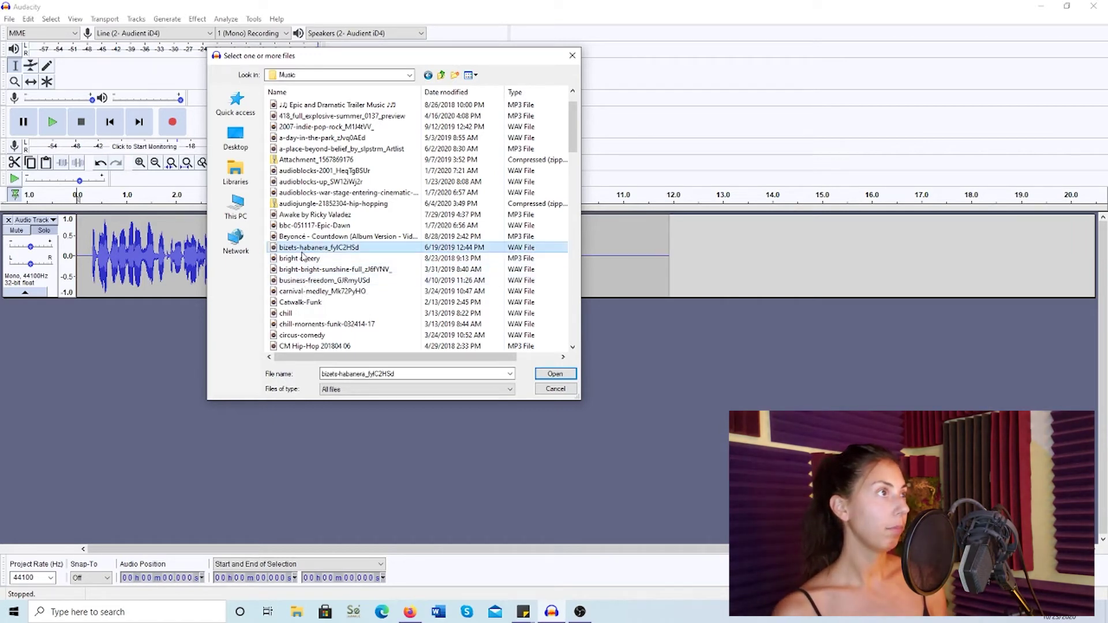
pyautogui.click(556, 374)
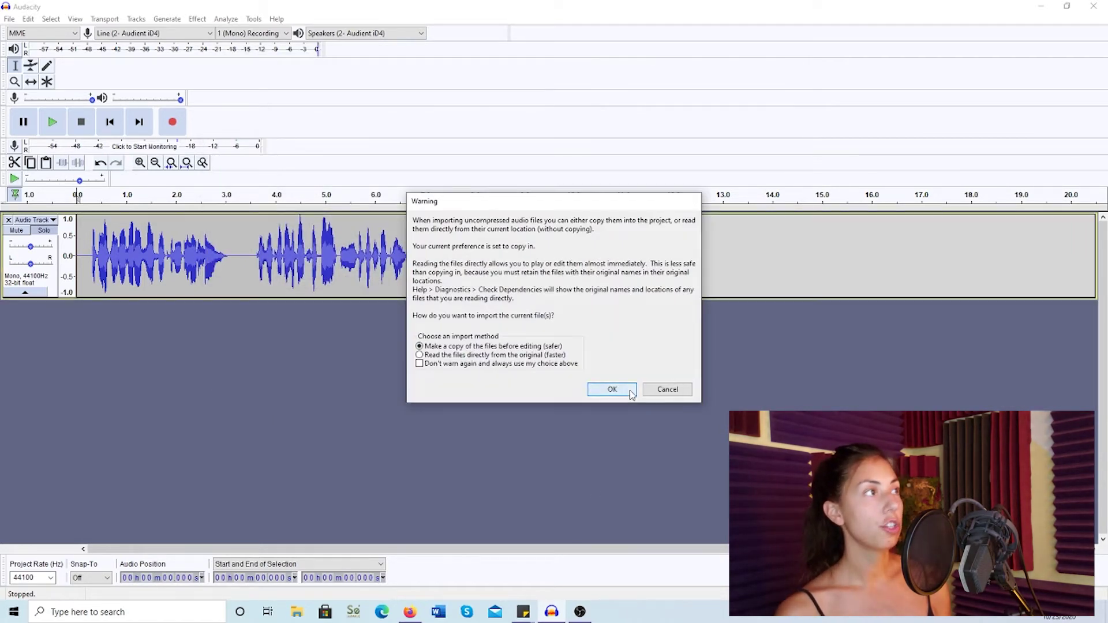
pyautogui.click(612, 389)
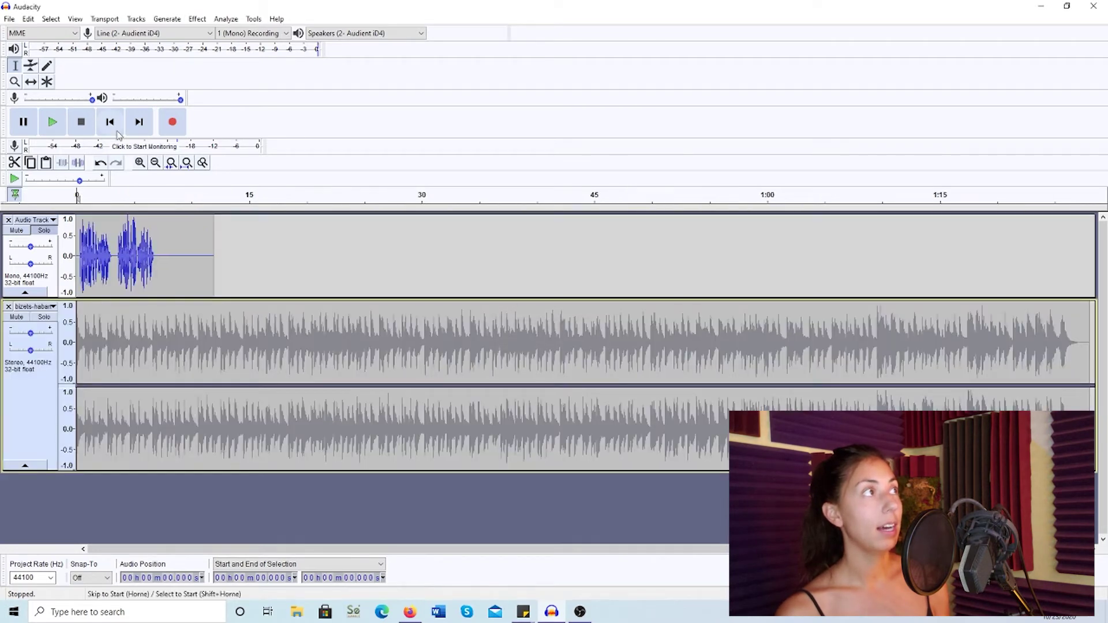
# - Unmute the bizets-habanera track and normalize it to a -13.0 dB peak amplitude
pyautogui.click(17, 317)
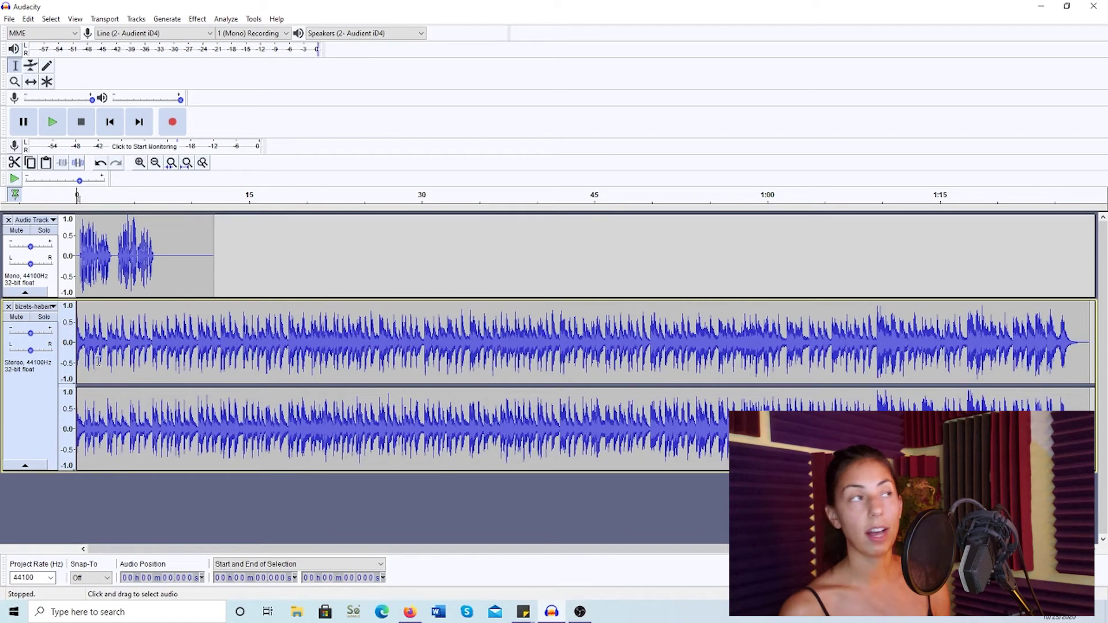
pyautogui.click(26, 417)
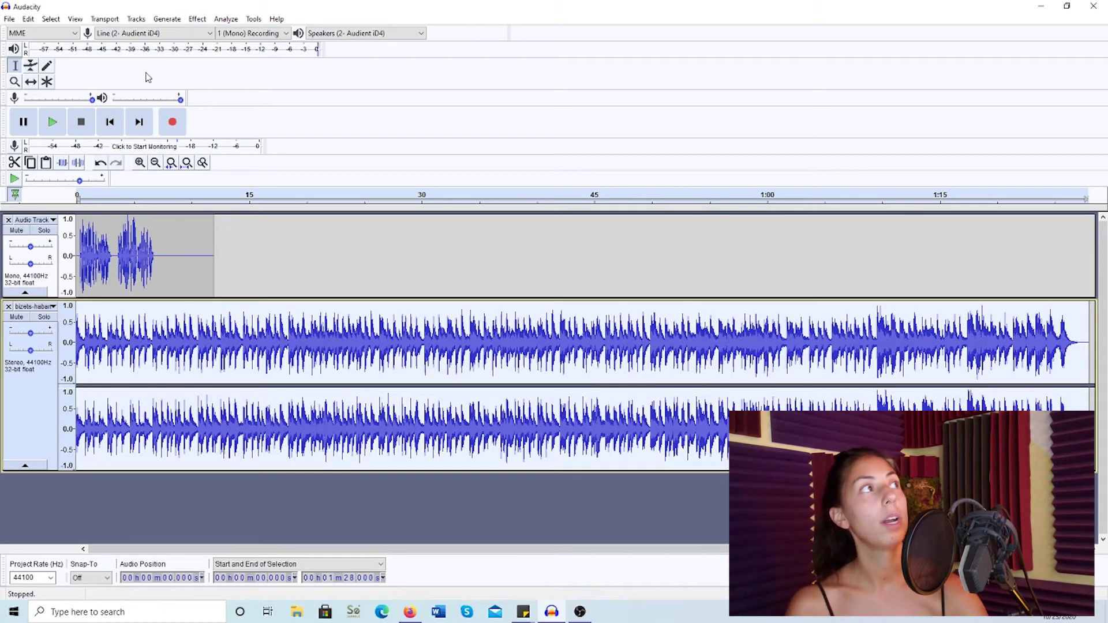
pyautogui.click(197, 19)
pyautogui.click(290, 248)
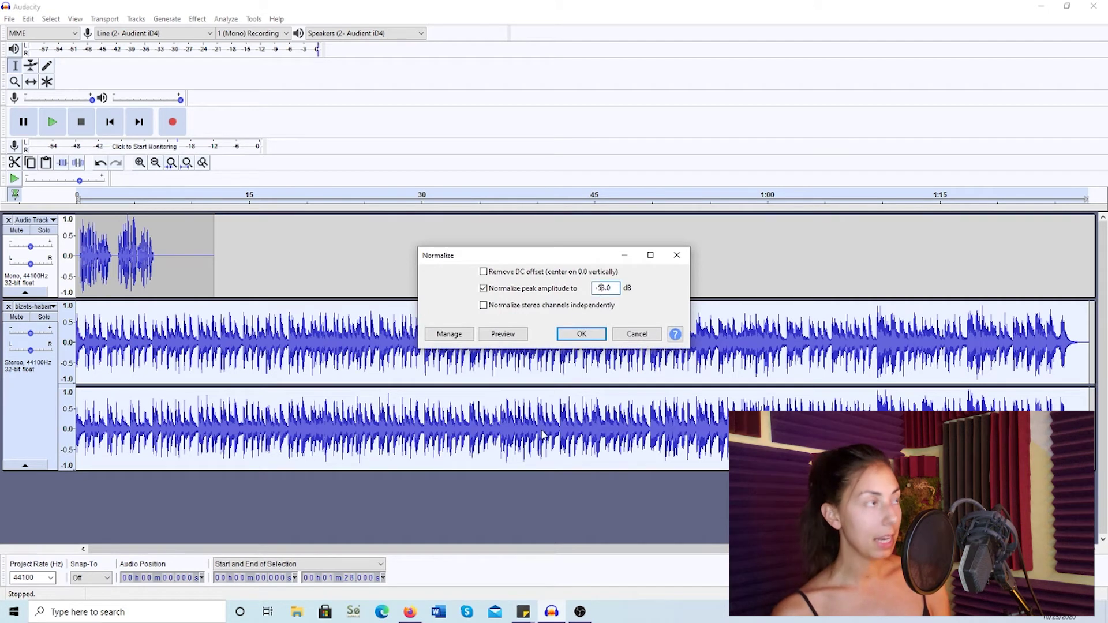
pyautogui.press('BackSpace')
pyautogui.write('13')
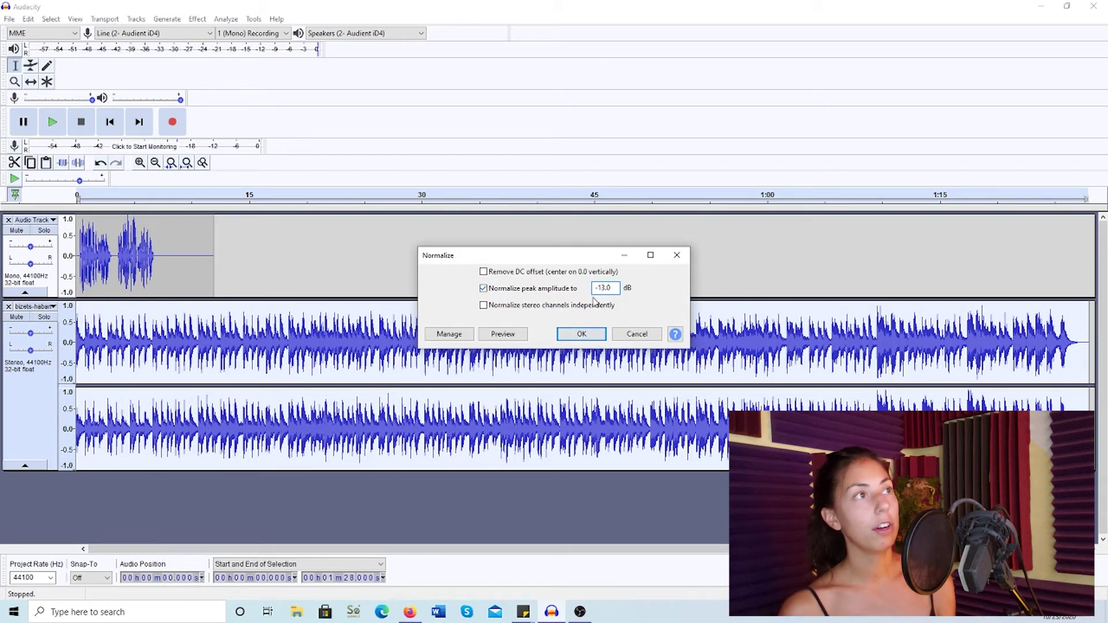
pyautogui.click(582, 335)
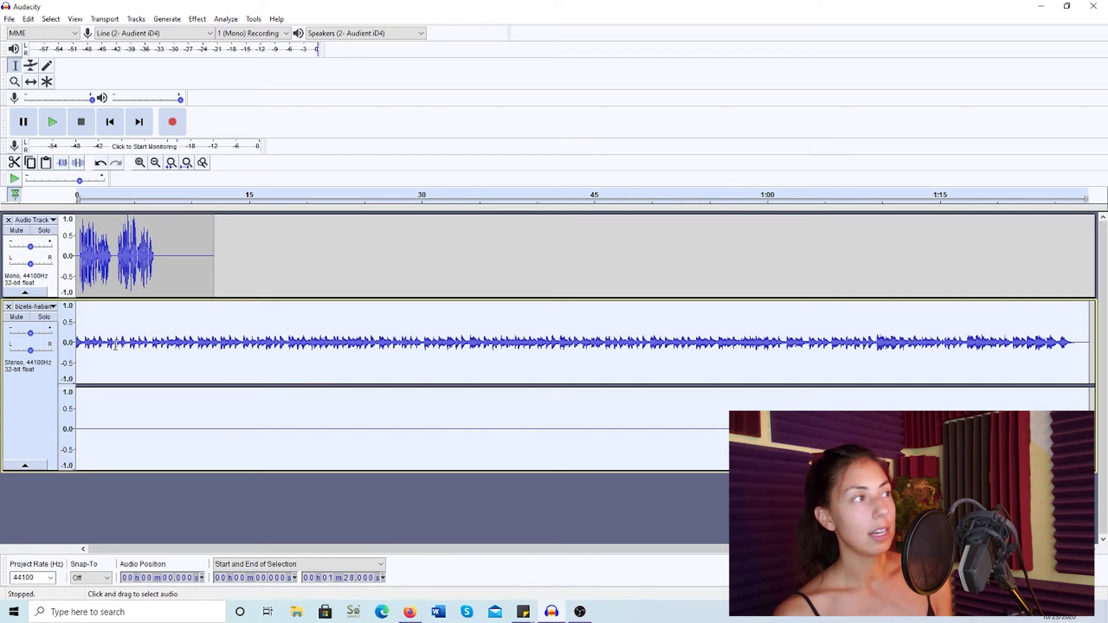
# - Split the bizets track from stereo to mono and delete the right-channel track
pyautogui.click(90, 434)
pyautogui.moveTo(89, 434); pyautogui.dragTo(734, 433)
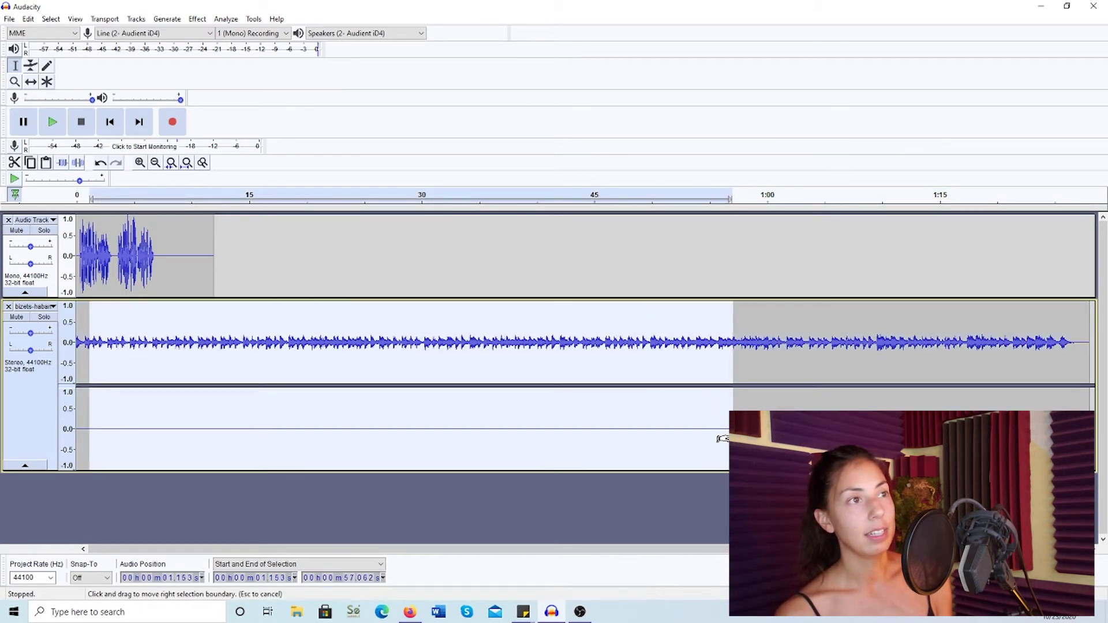
pyautogui.click(226, 437)
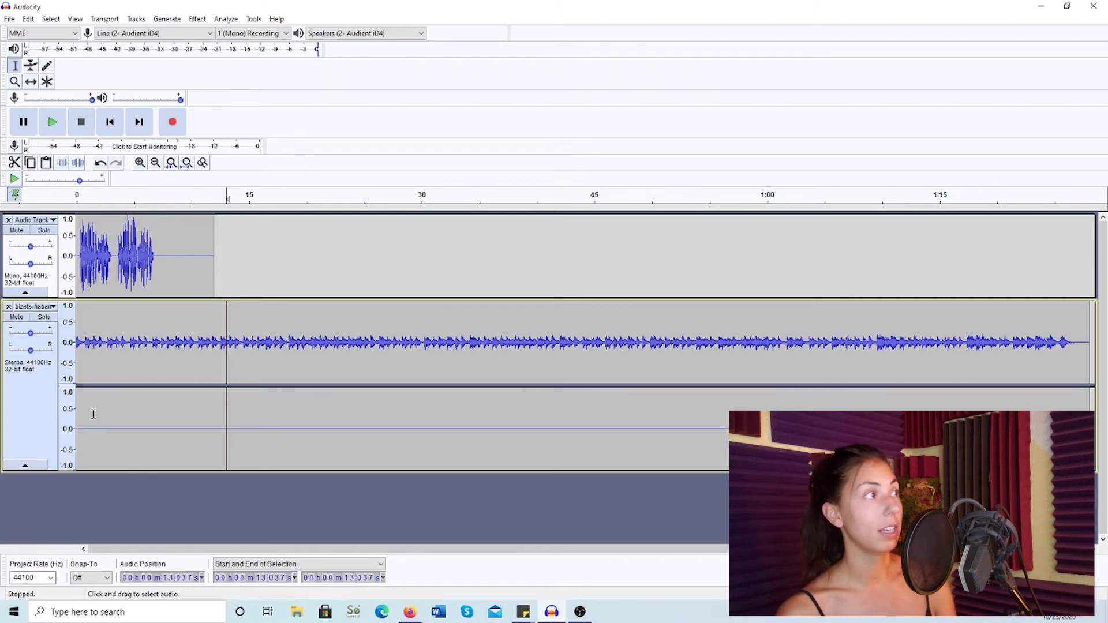
pyautogui.click(32, 307)
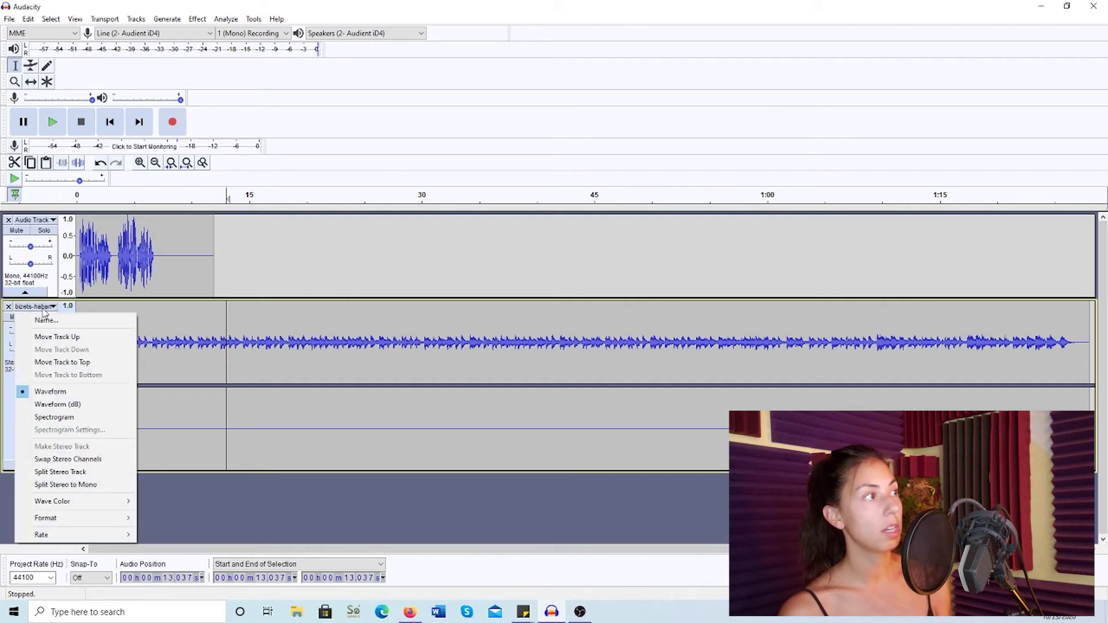
pyautogui.click(93, 478)
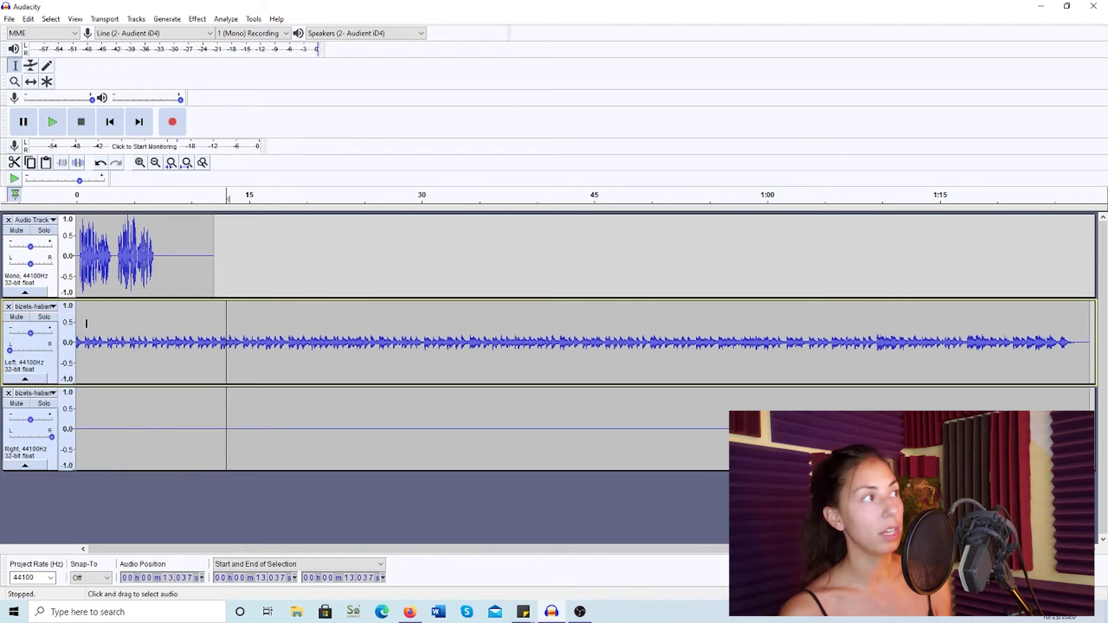
pyautogui.click(8, 393)
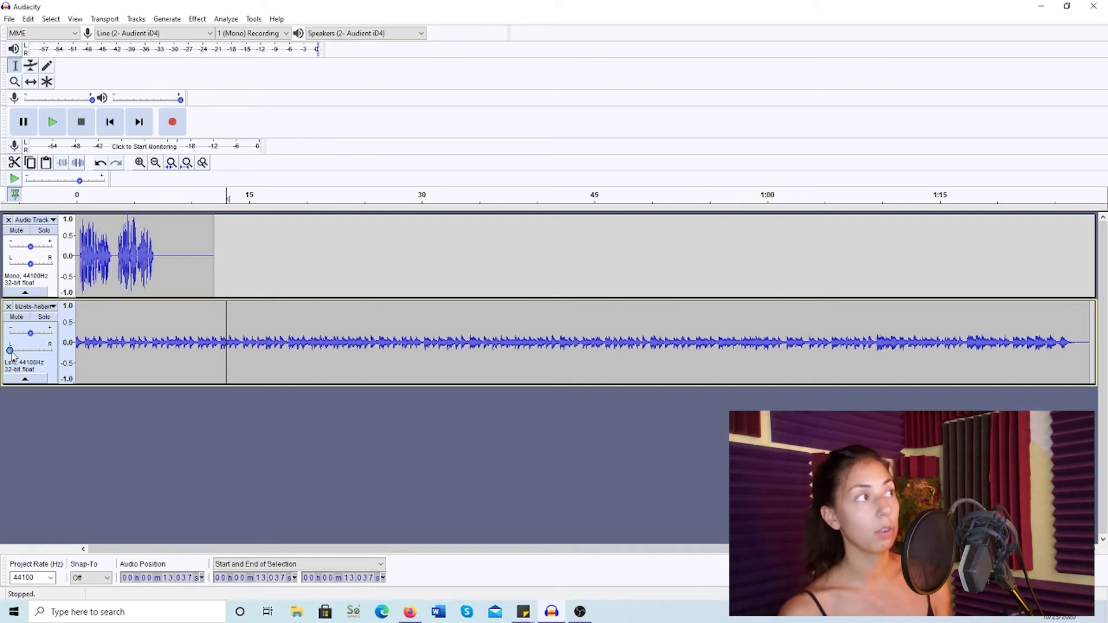
# - Centre the left-channel music's pan, then play voice and music together from 0 s
pyautogui.click(52, 121)
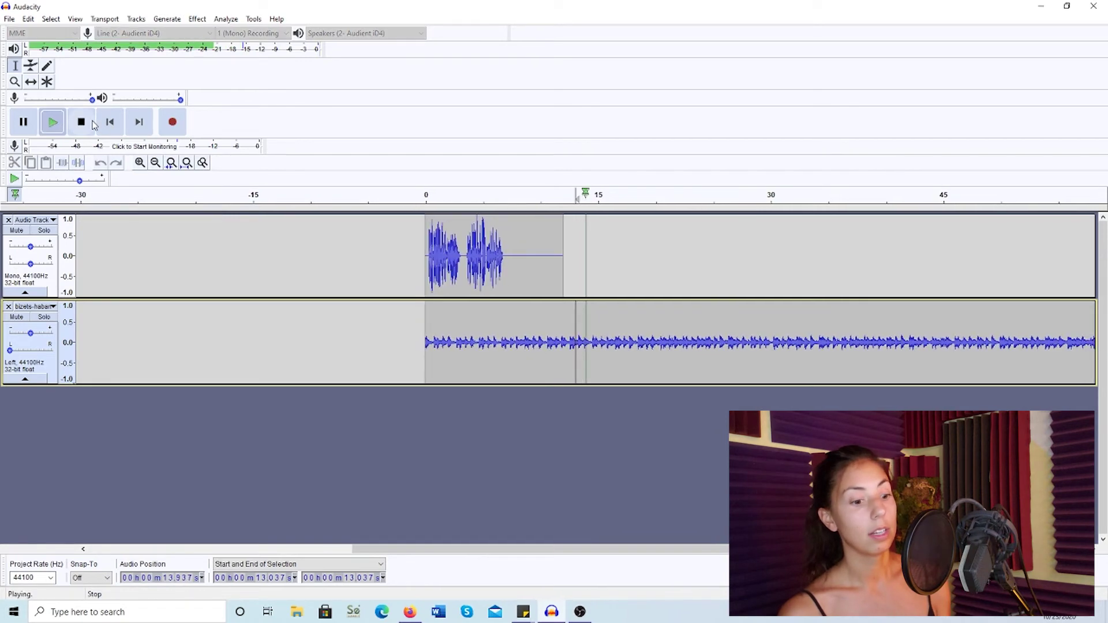
pyautogui.click(81, 122)
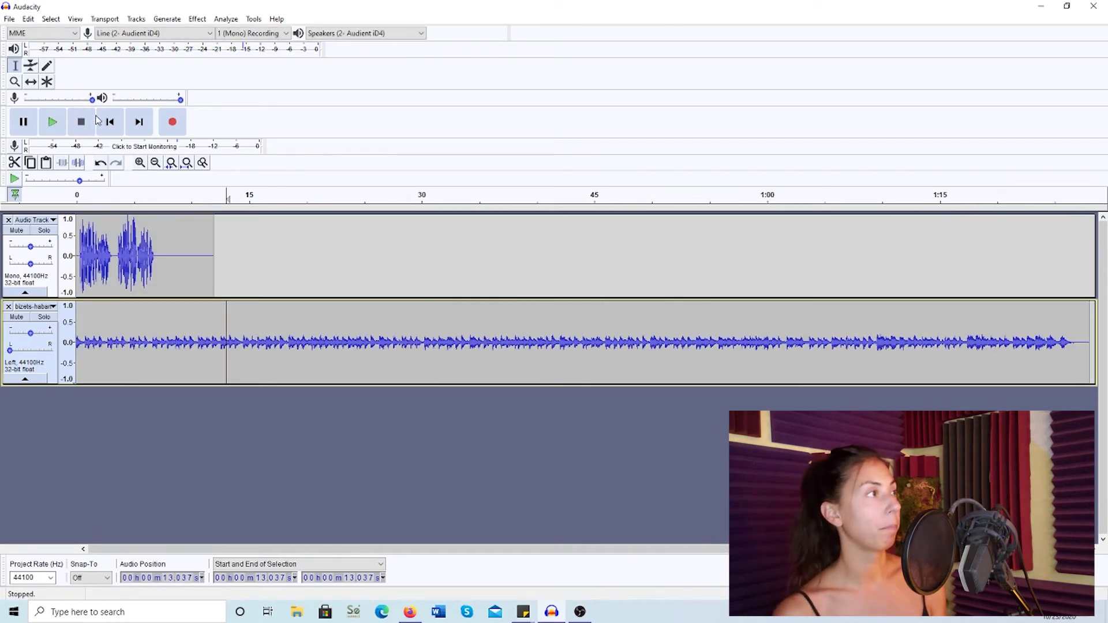
pyautogui.moveTo(10, 350); pyautogui.dragTo(30, 357)
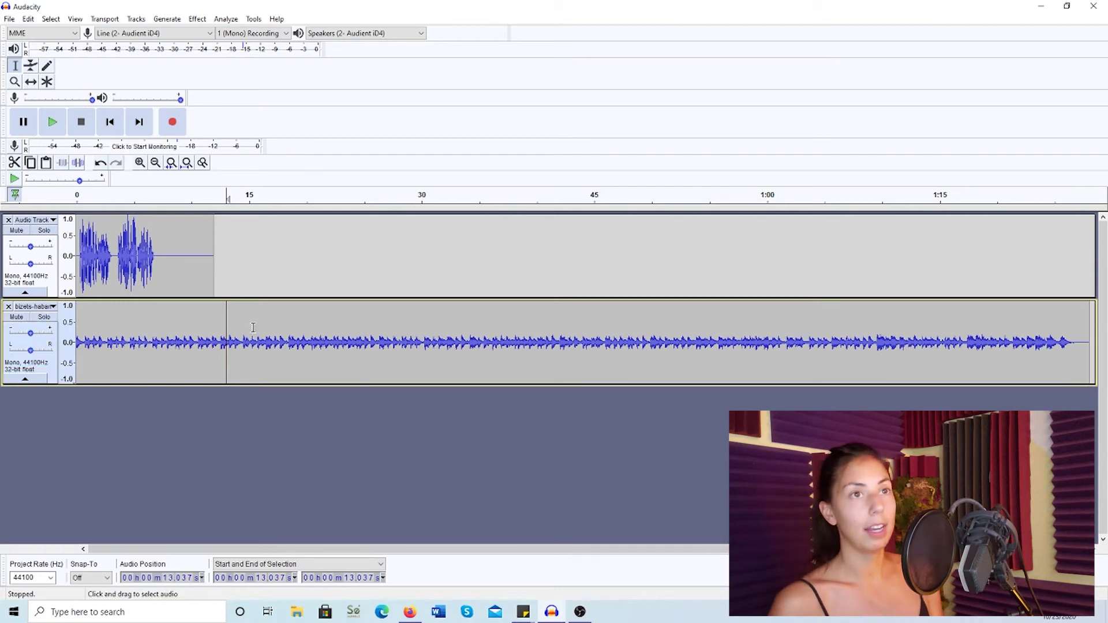
pyautogui.click(110, 122)
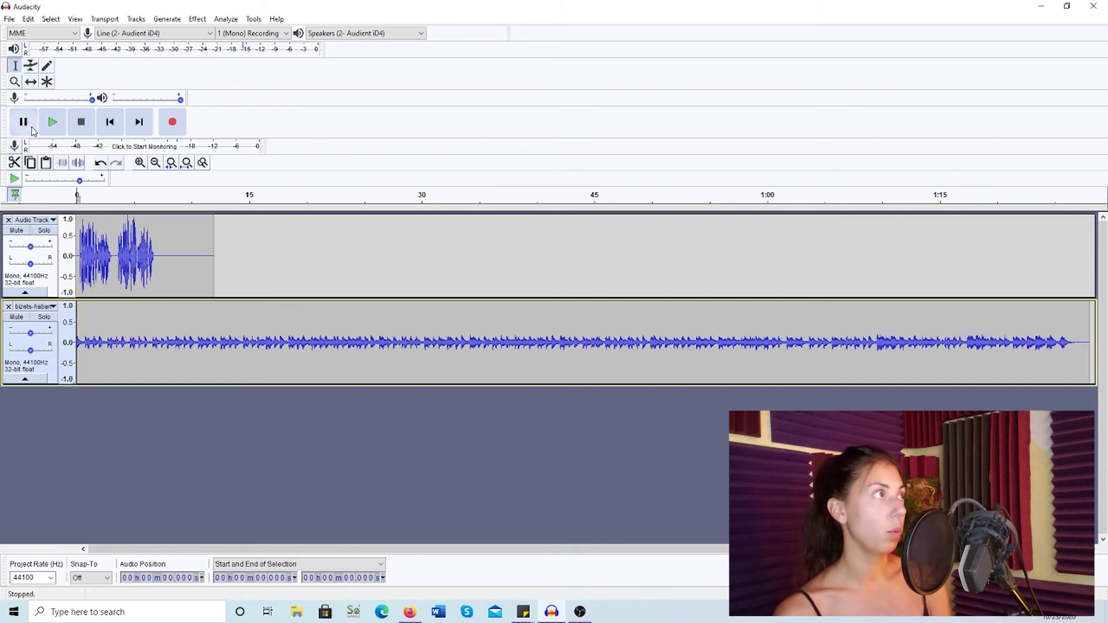
pyautogui.click(50, 126)
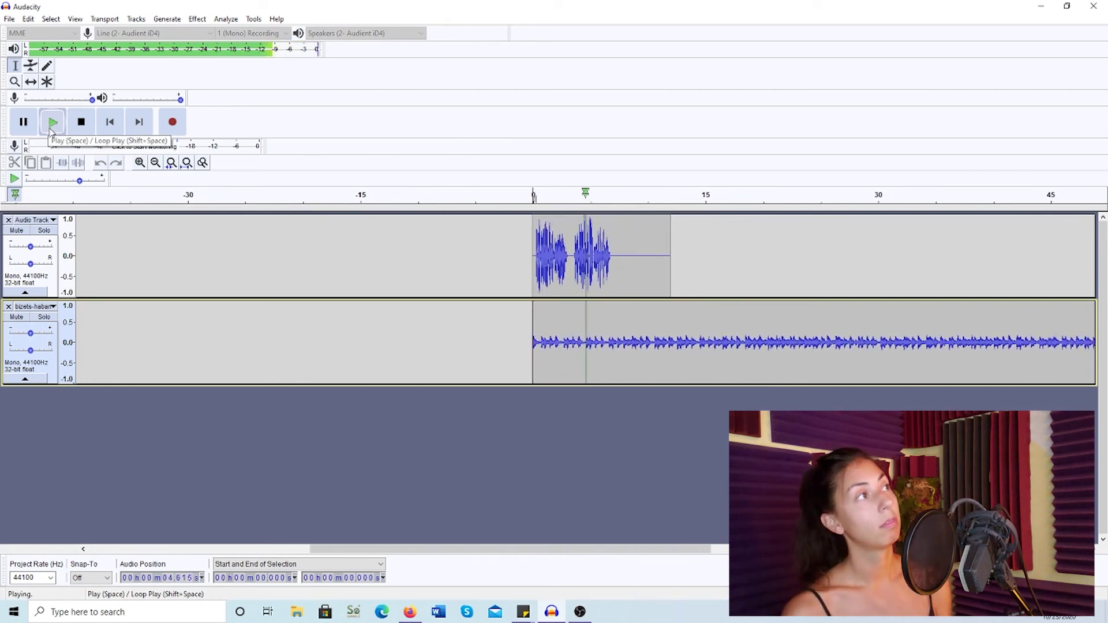
pyautogui.click(81, 129)
pyautogui.moveTo(213, 314); pyautogui.dragTo(1102, 385)
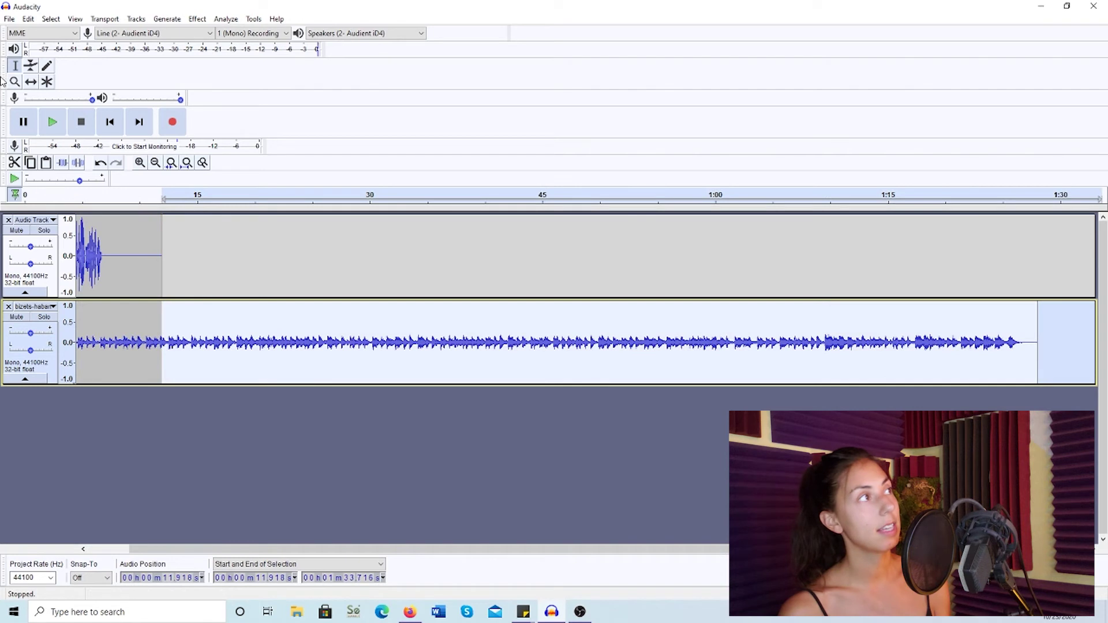
# - Cut the music beyond about 11.9 s so it ends with the voice
pyautogui.click(13, 162)
pyautogui.click(110, 122)
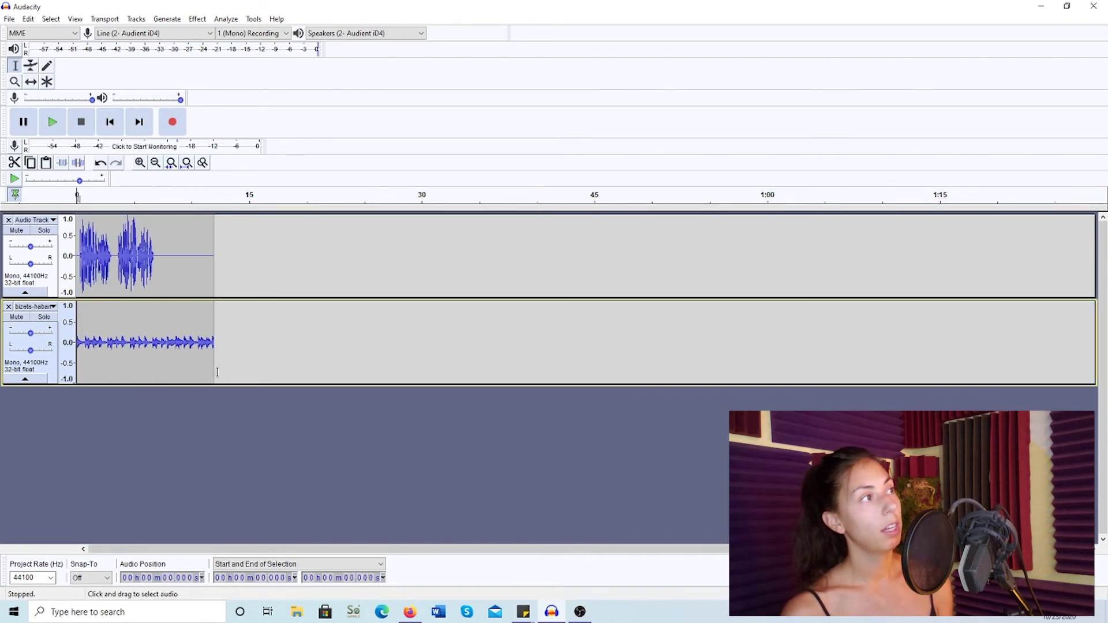
pyautogui.moveTo(214, 370); pyautogui.dragTo(162, 368)
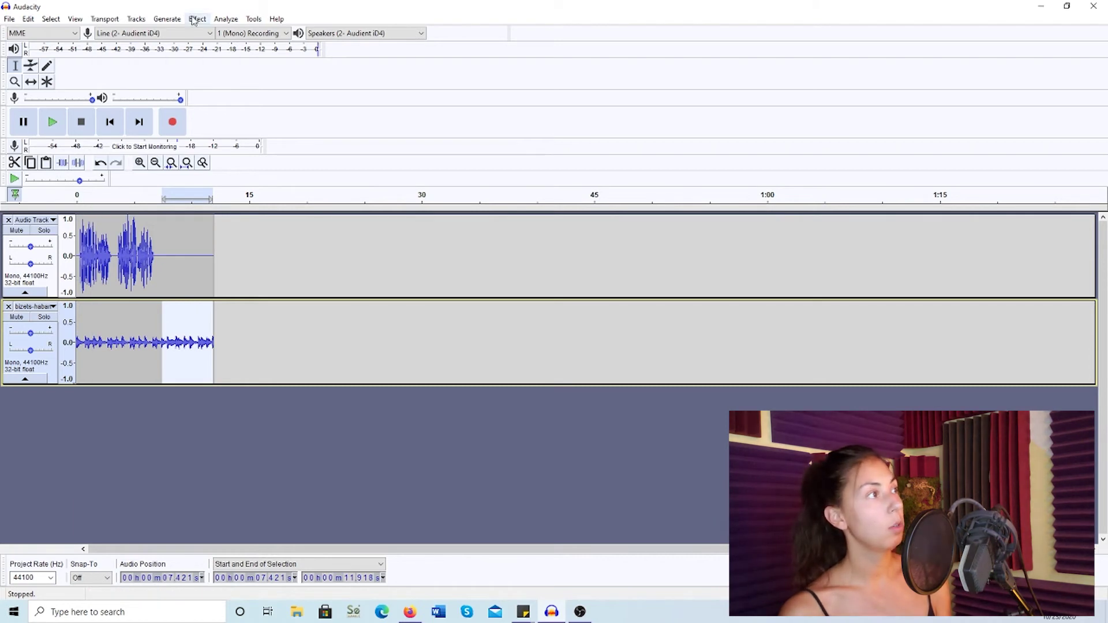
pyautogui.click(204, 361)
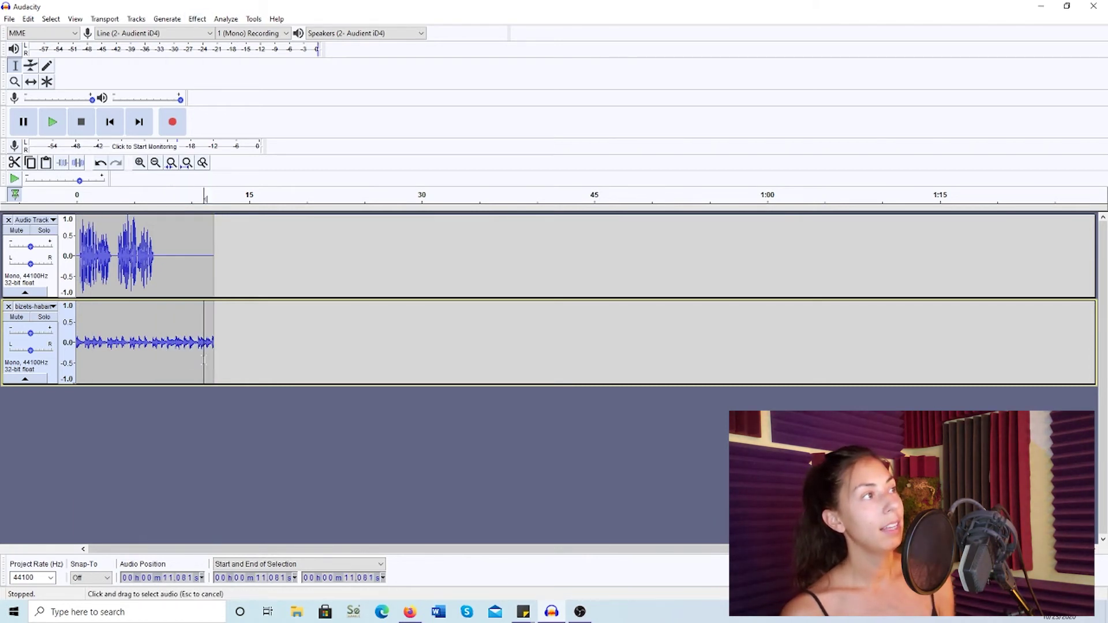
# - Zoom in twice and select the music from 6.619 s to 11.918 s
pyautogui.click(139, 162)
pyautogui.click(140, 162)
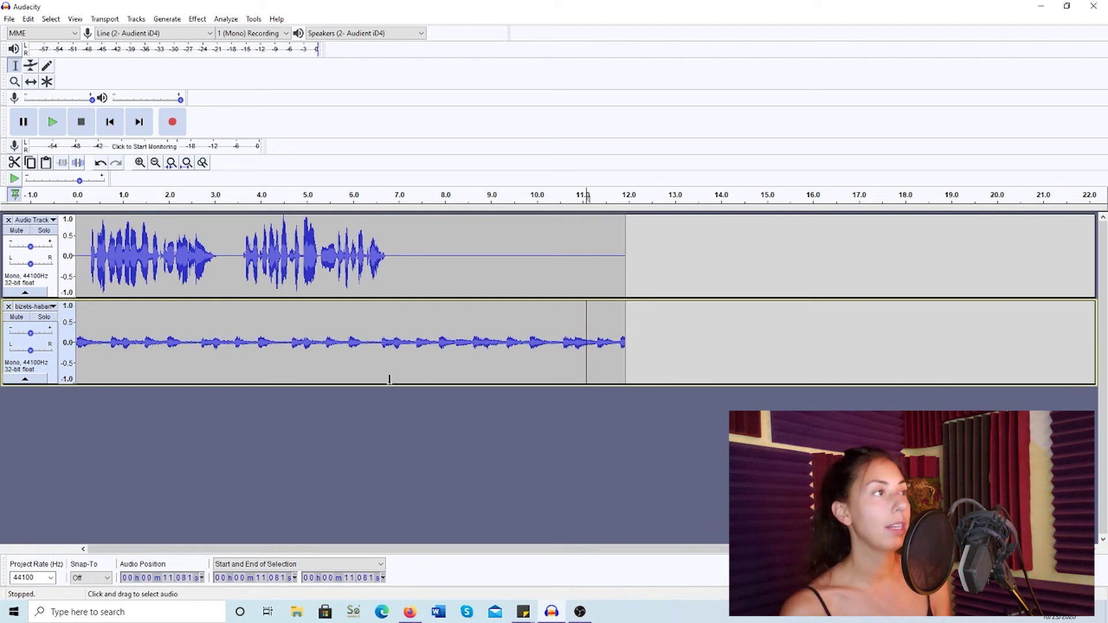
pyautogui.moveTo(382, 358); pyautogui.dragTo(617, 374)
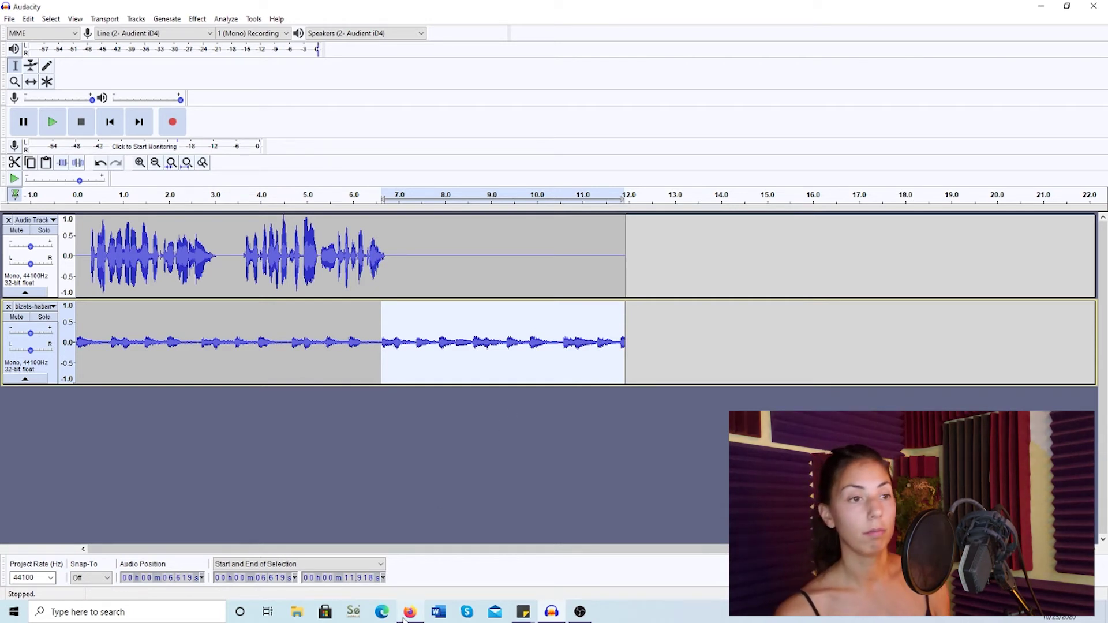
pyautogui.moveTo(404, 619)
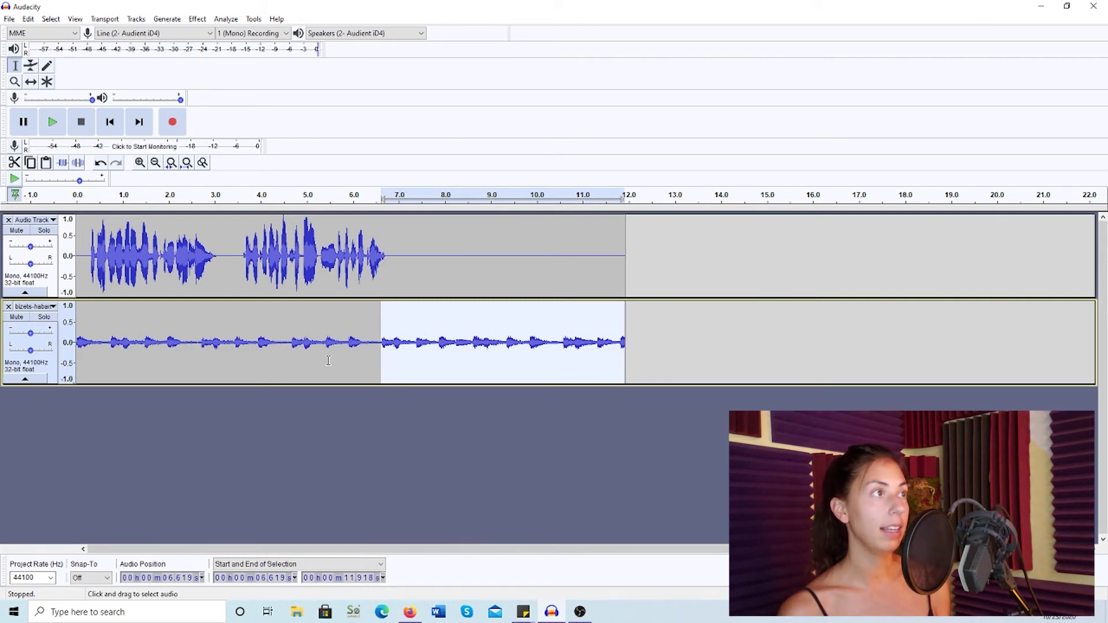
# - Apply Fade Out to the selected music ending and play it back from about 5.1 s
pyautogui.click(196, 19)
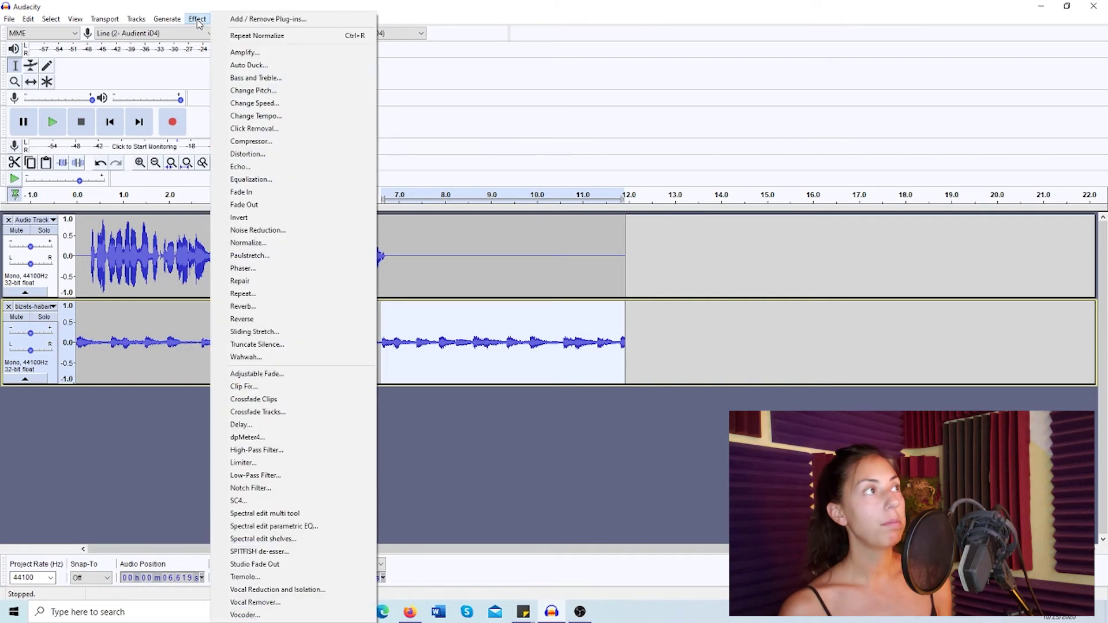
pyautogui.click(266, 207)
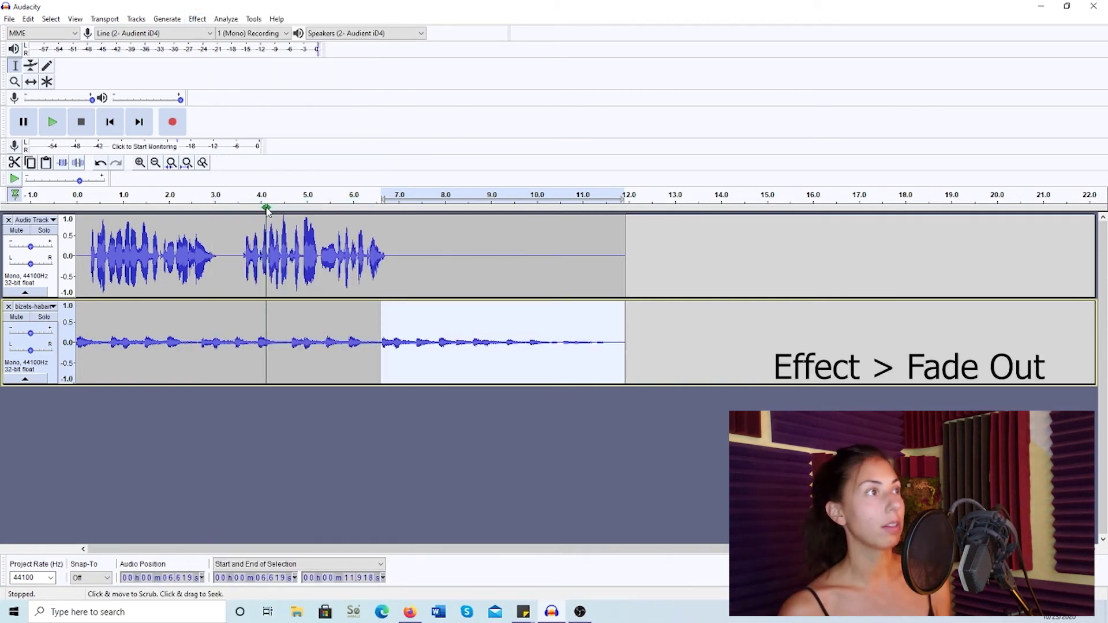
pyautogui.click(313, 266)
pyautogui.press('space')
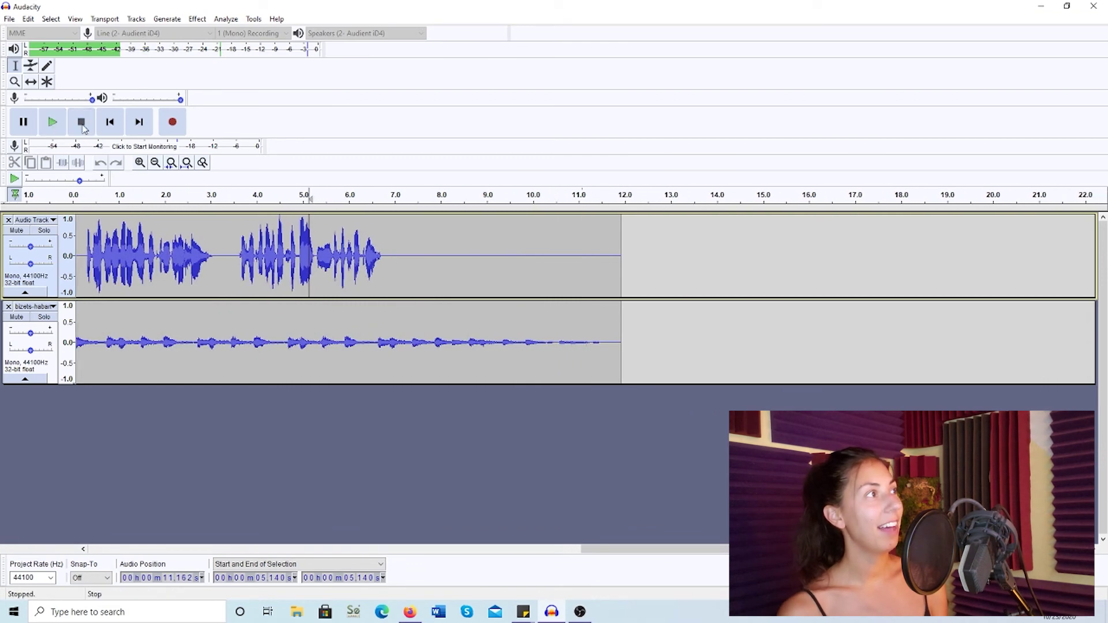
pyautogui.press('space')
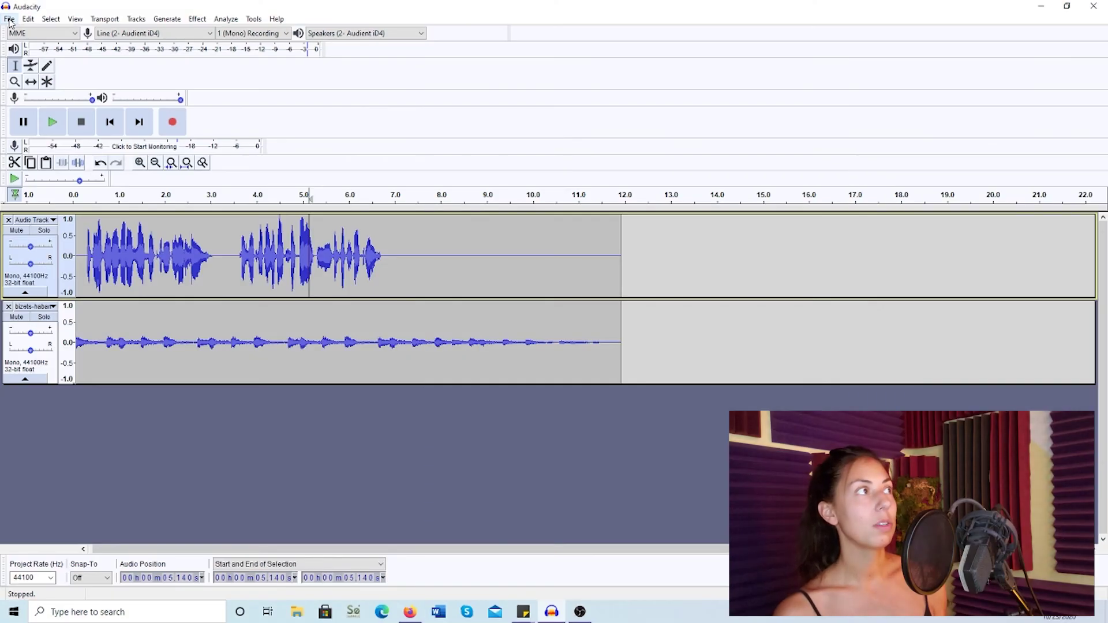
# - Export the mix as a WAV file named 'example' on the Desktop
pyautogui.click(10, 19)
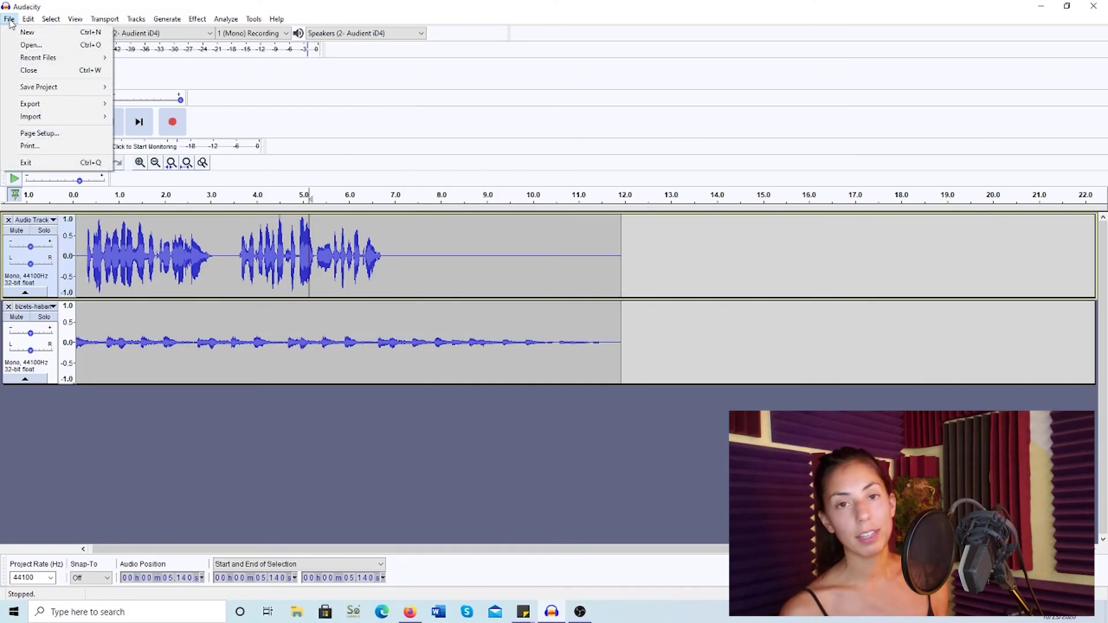
pyautogui.moveTo(55, 104)
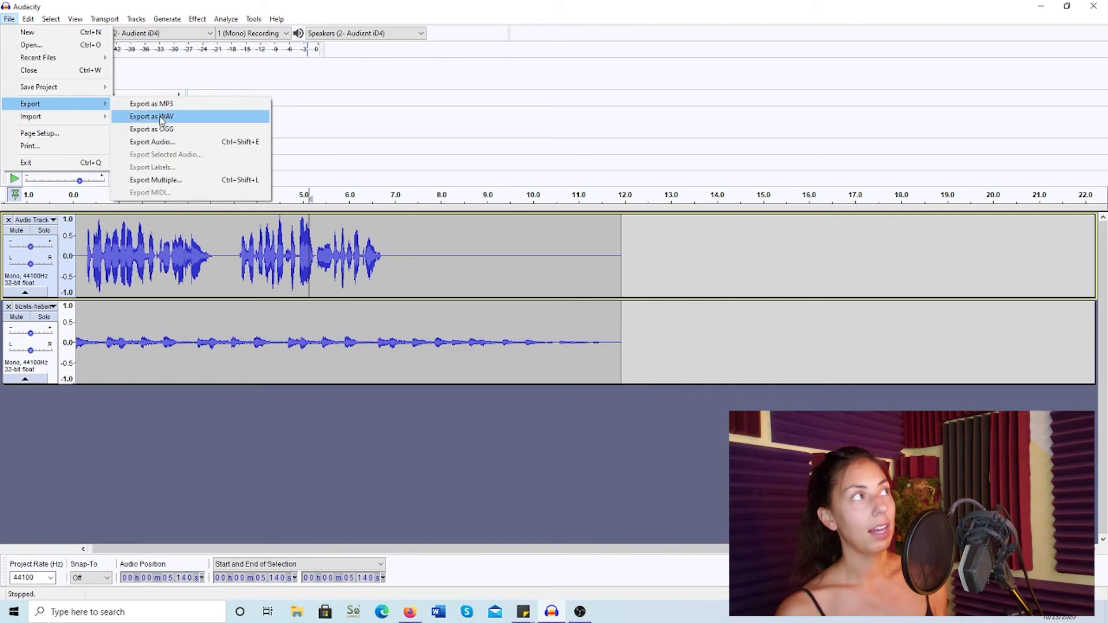
pyautogui.click(320, 93)
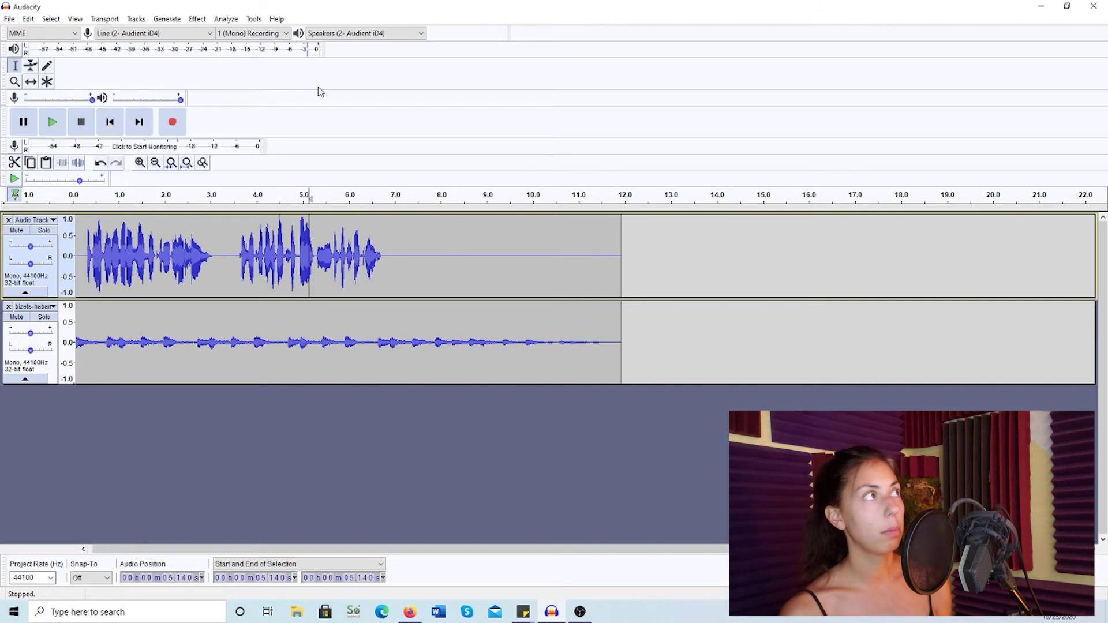
pyautogui.click(8, 19)
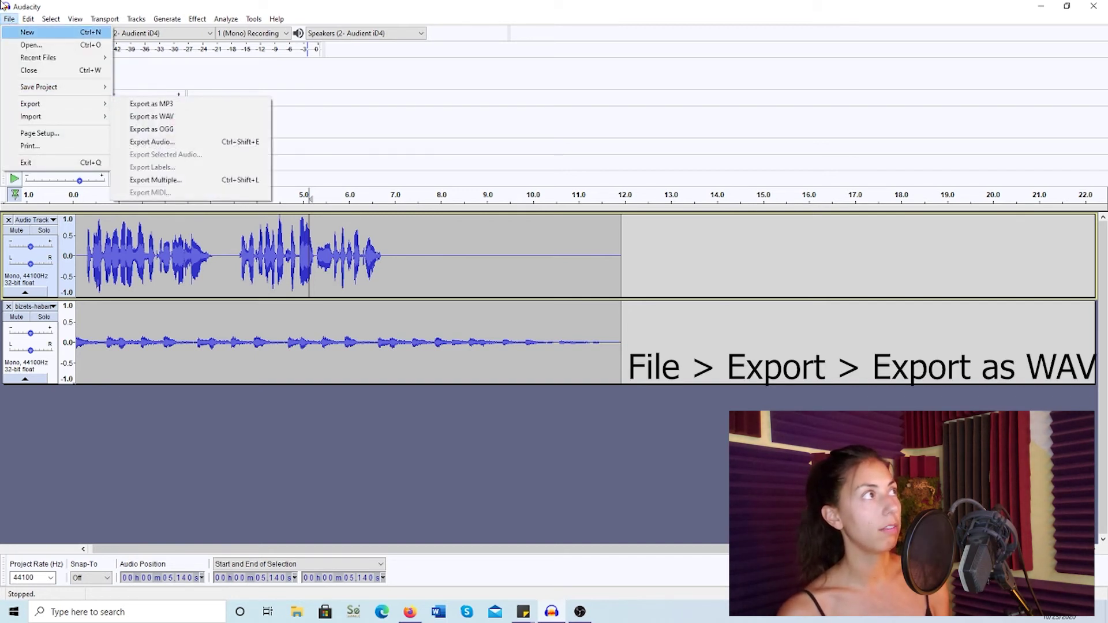
pyautogui.click(154, 117)
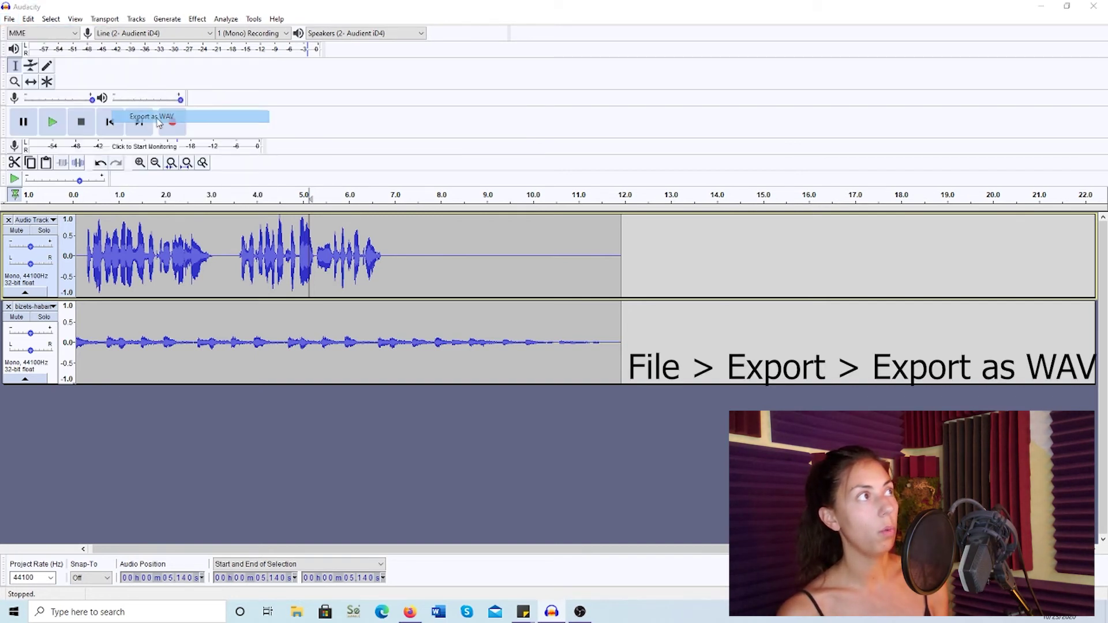
pyautogui.click(442, 75)
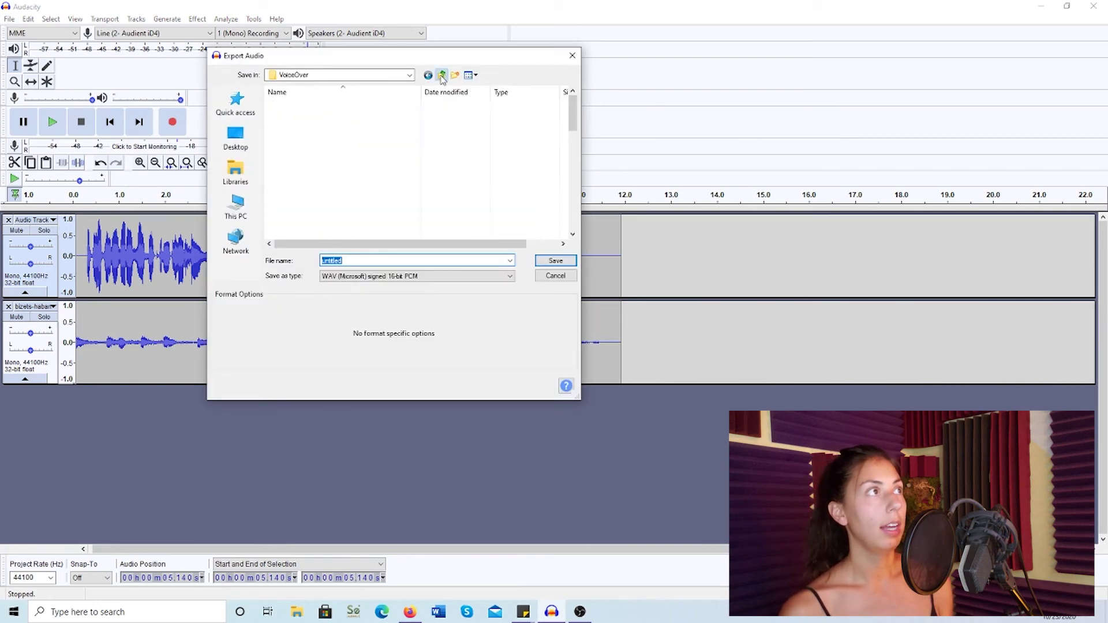
pyautogui.click(233, 150)
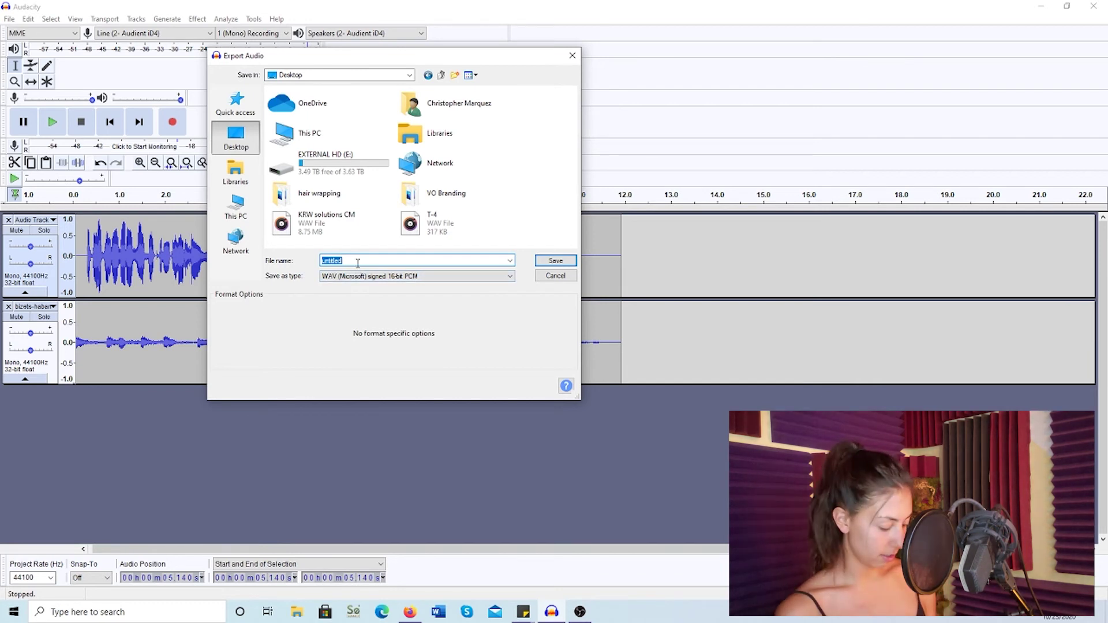
pyautogui.write('exampl')
pyautogui.press('BackSpace')
pyautogui.press('BackSpace')
pyautogui.press('BackSpace')
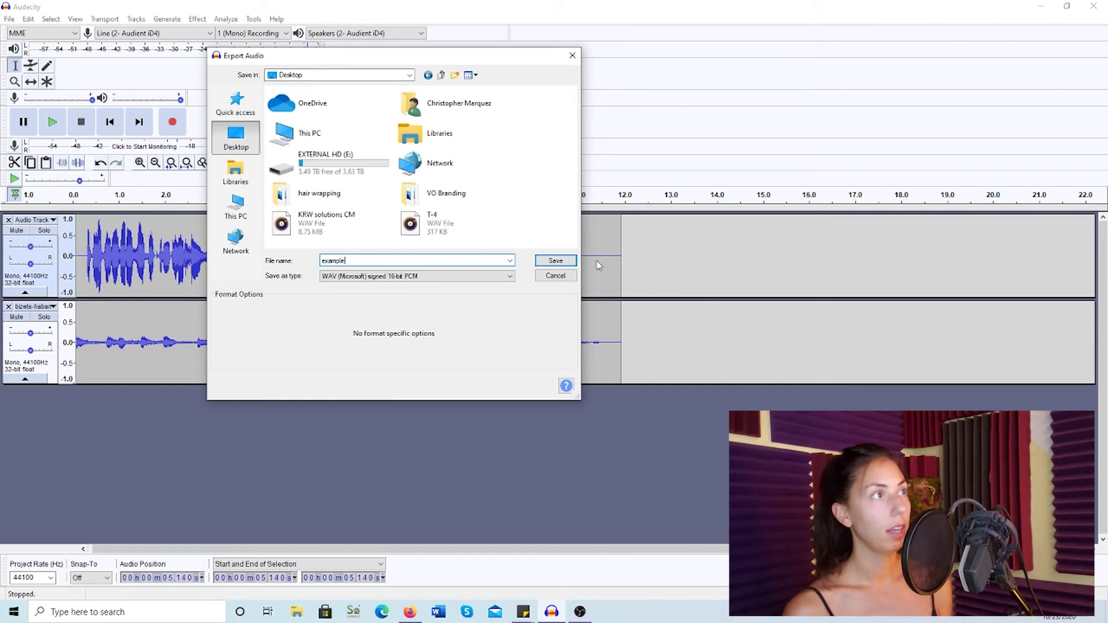
pyautogui.press('Escape')
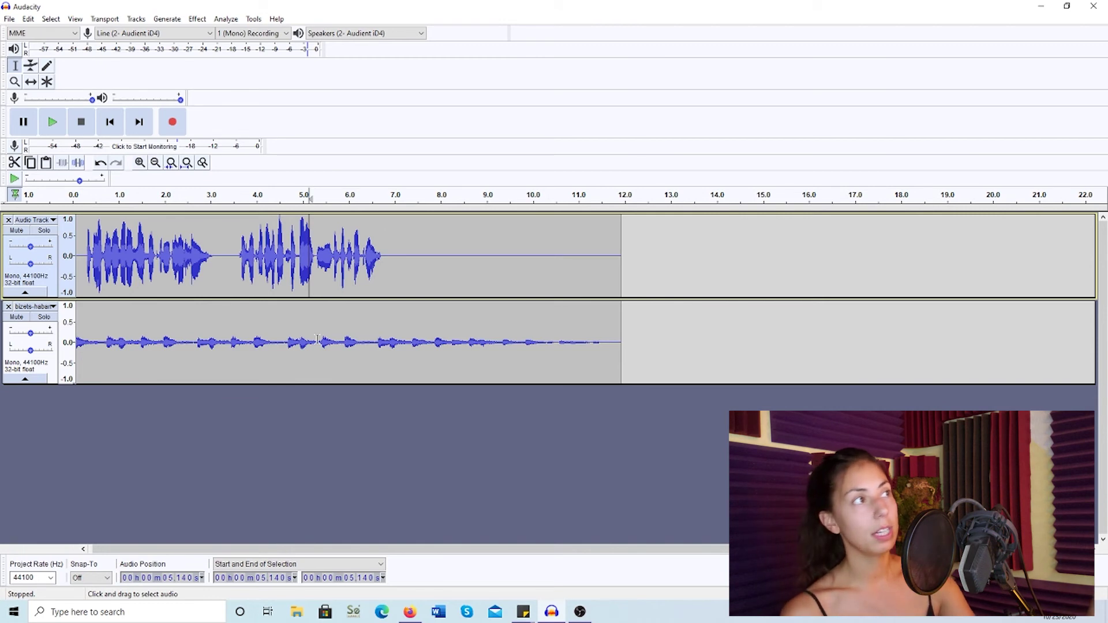
# - Check both spoken phrases, then place the cursor at 3.28 s in the gap between them
pyautogui.moveTo(234, 280); pyautogui.dragTo(445, 272)
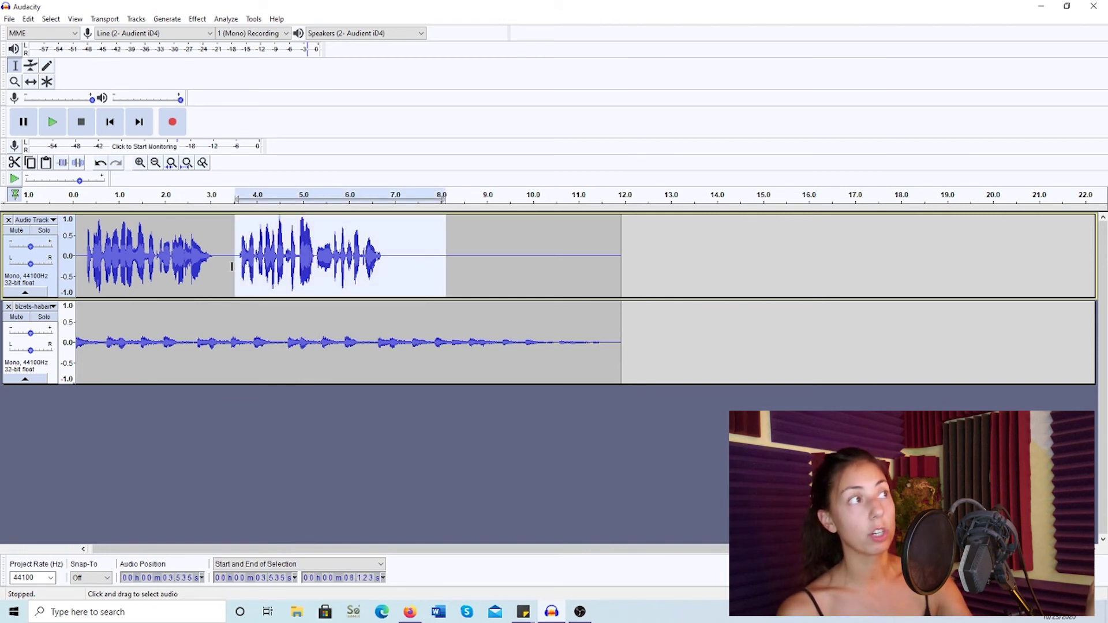
pyautogui.moveTo(231, 266); pyautogui.dragTo(9, 254)
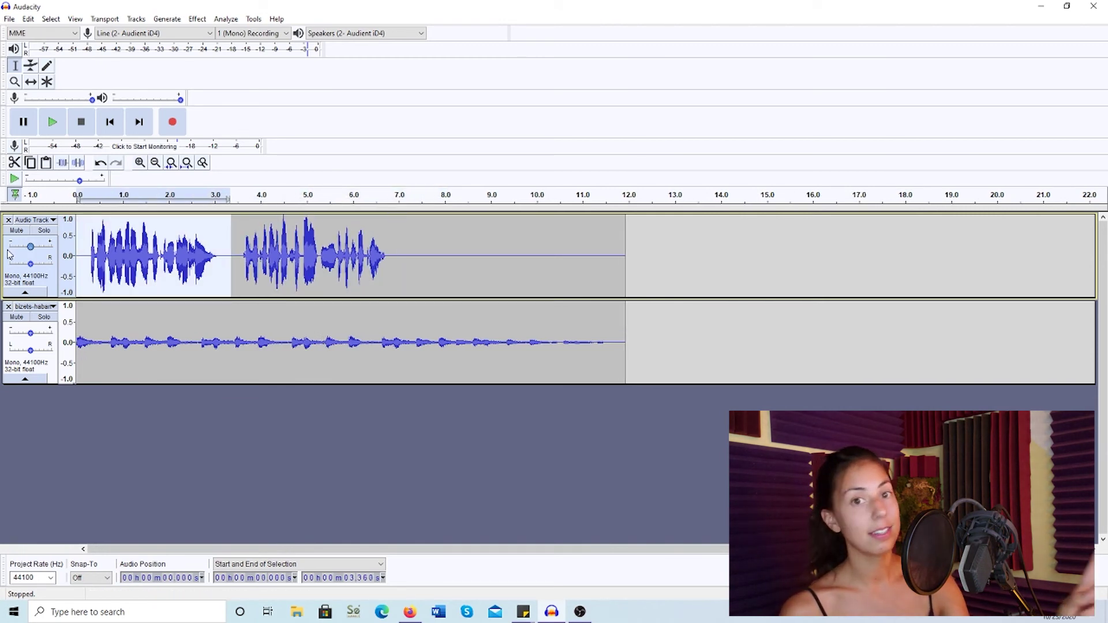
pyautogui.click(228, 266)
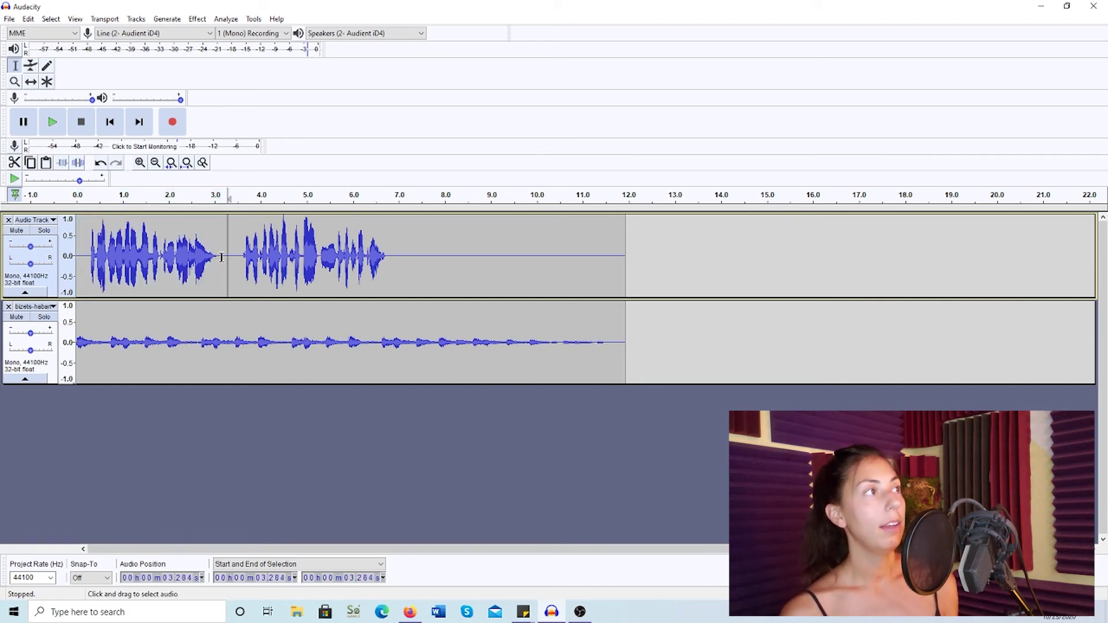
pyautogui.moveTo(101, 263); pyautogui.dragTo(395, 269)
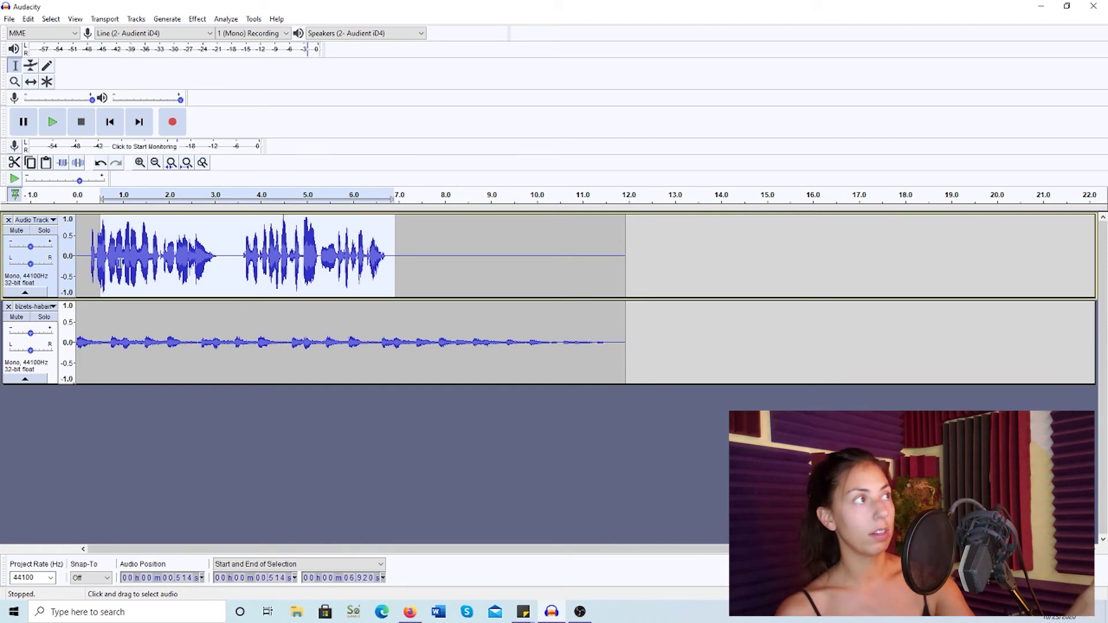
pyautogui.moveTo(90, 254); pyautogui.dragTo(390, 271)
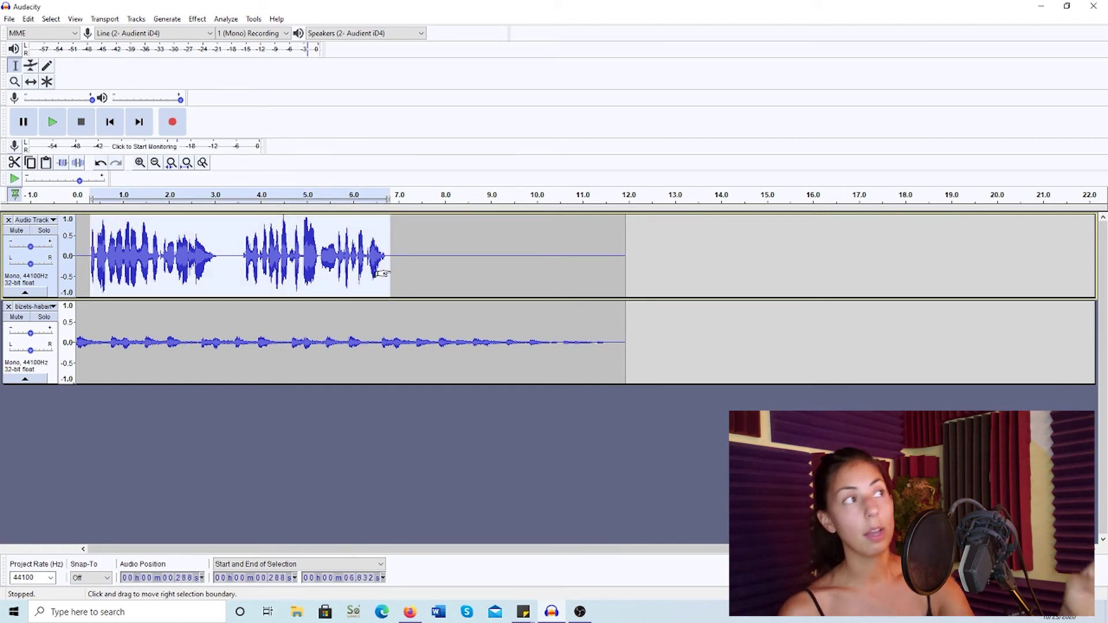
pyautogui.click(228, 254)
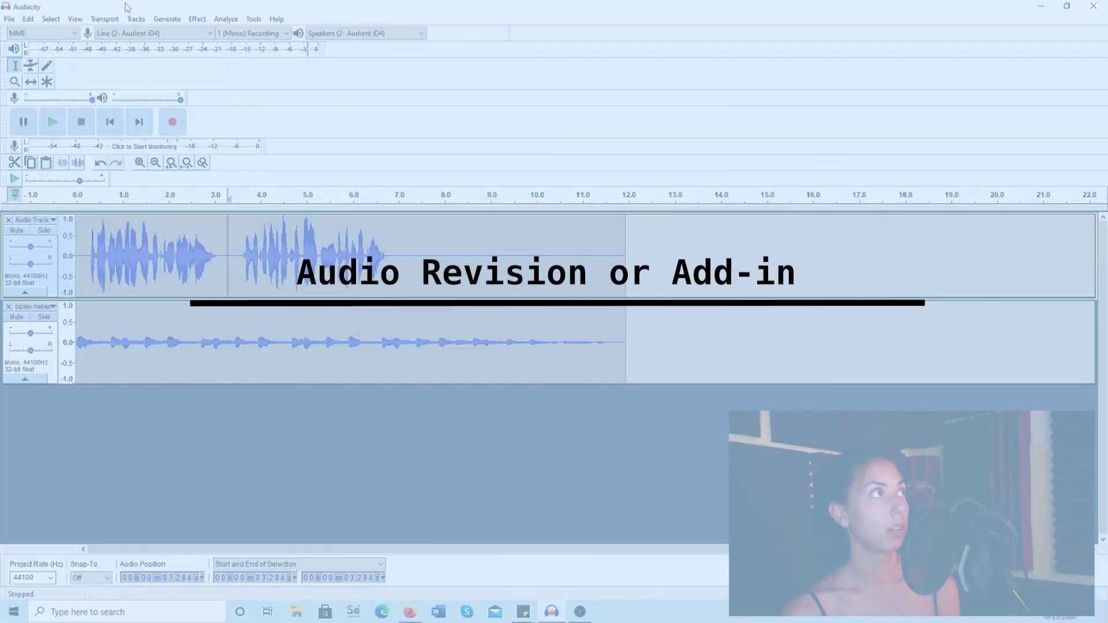
# - Add a new mono track and solo it
pyautogui.click(136, 18)
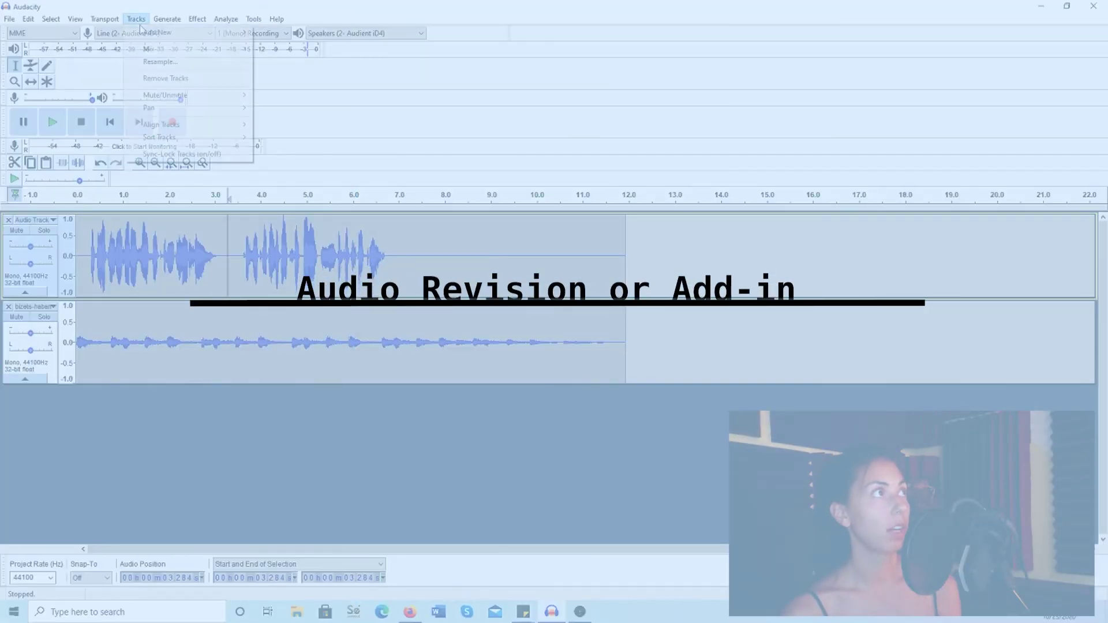
pyautogui.moveTo(231, 32)
pyautogui.click(287, 32)
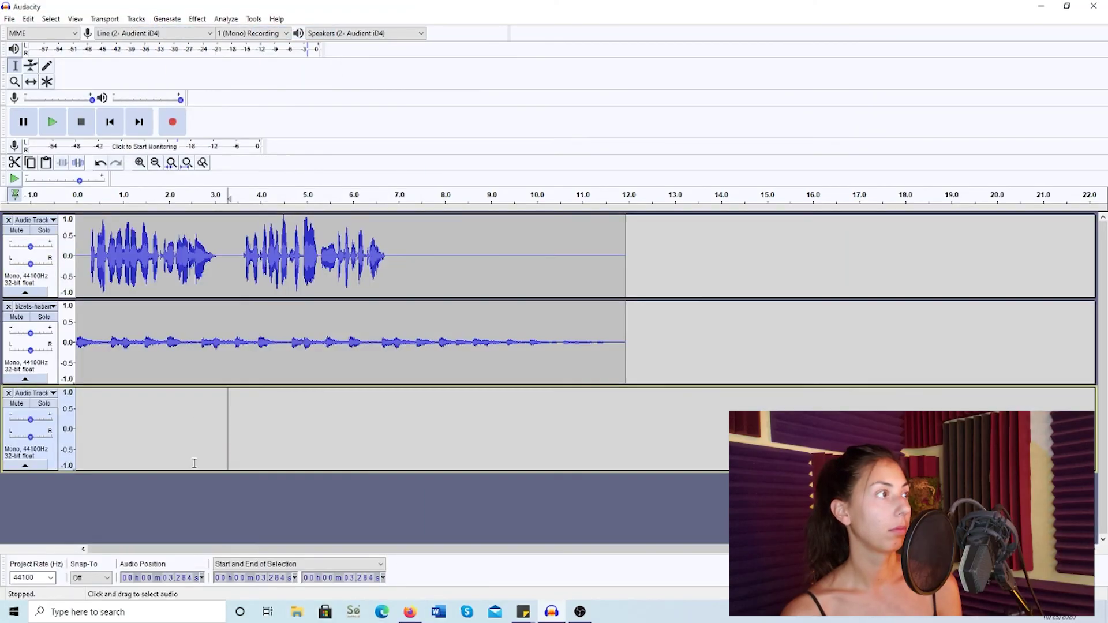
pyautogui.click(44, 404)
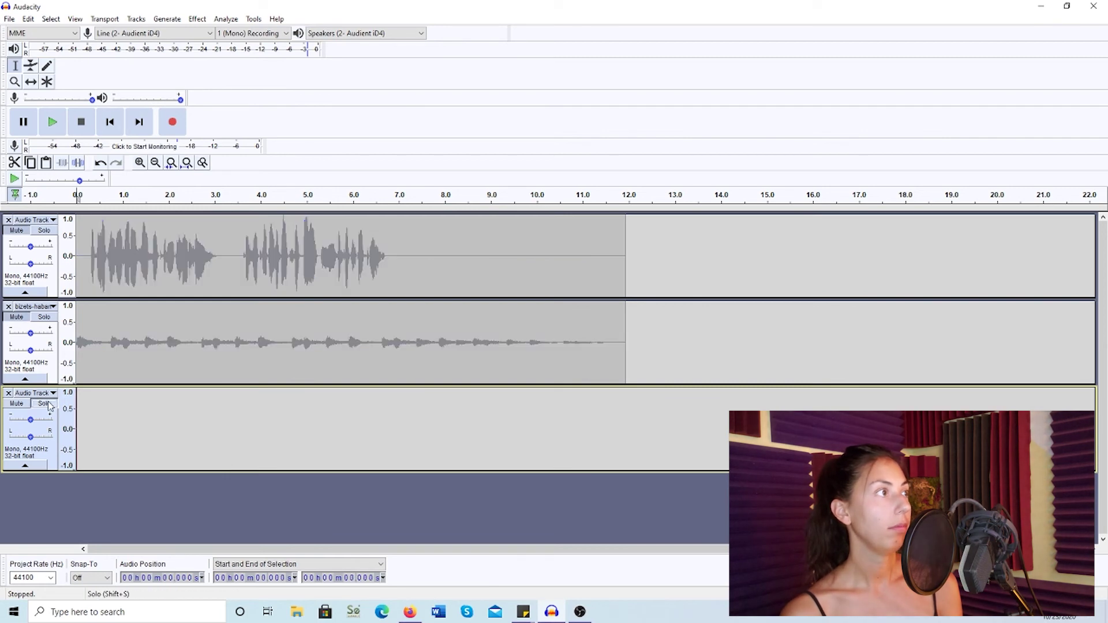
# - Record a roughly 2-second spoken phrase onto it and select the new clip
pyautogui.click(173, 124)
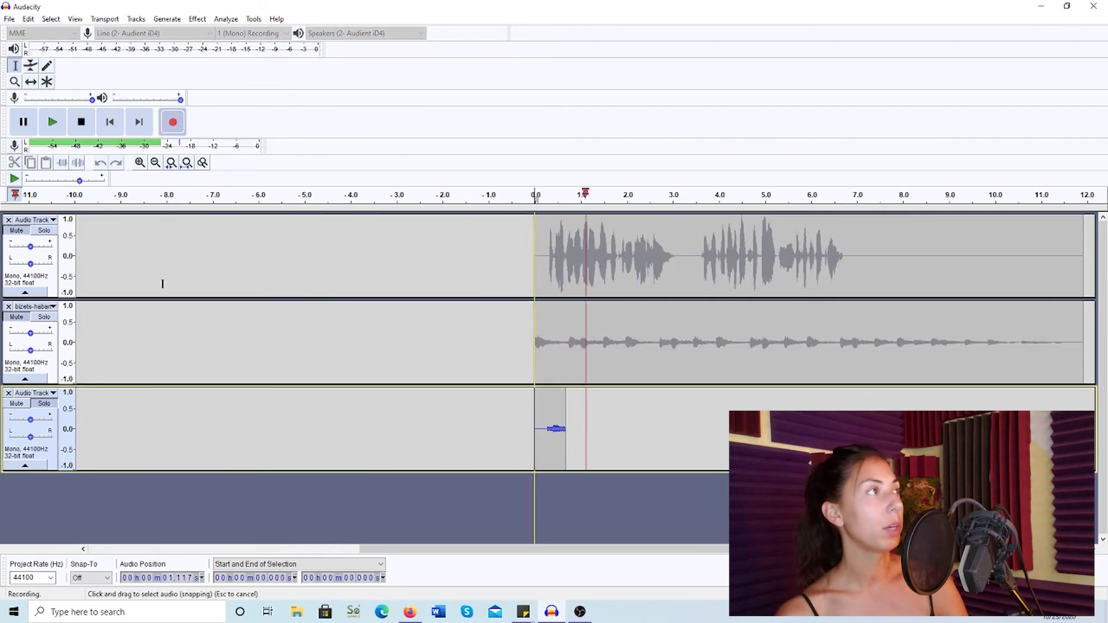
pyautogui.click(87, 126)
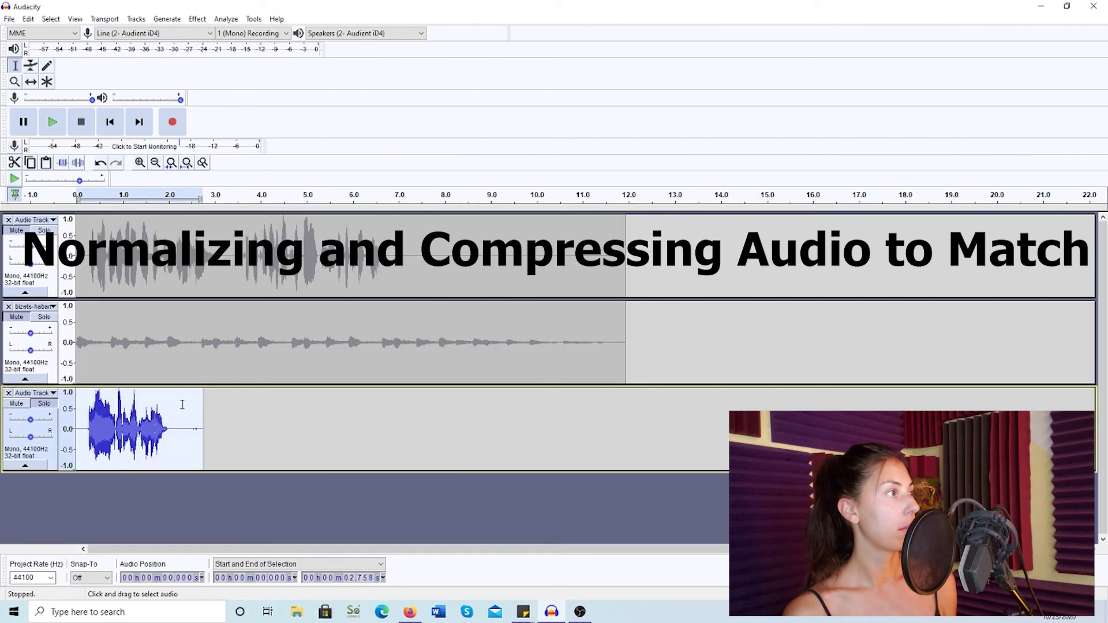
pyautogui.moveTo(175, 407); pyautogui.dragTo(78, 425)
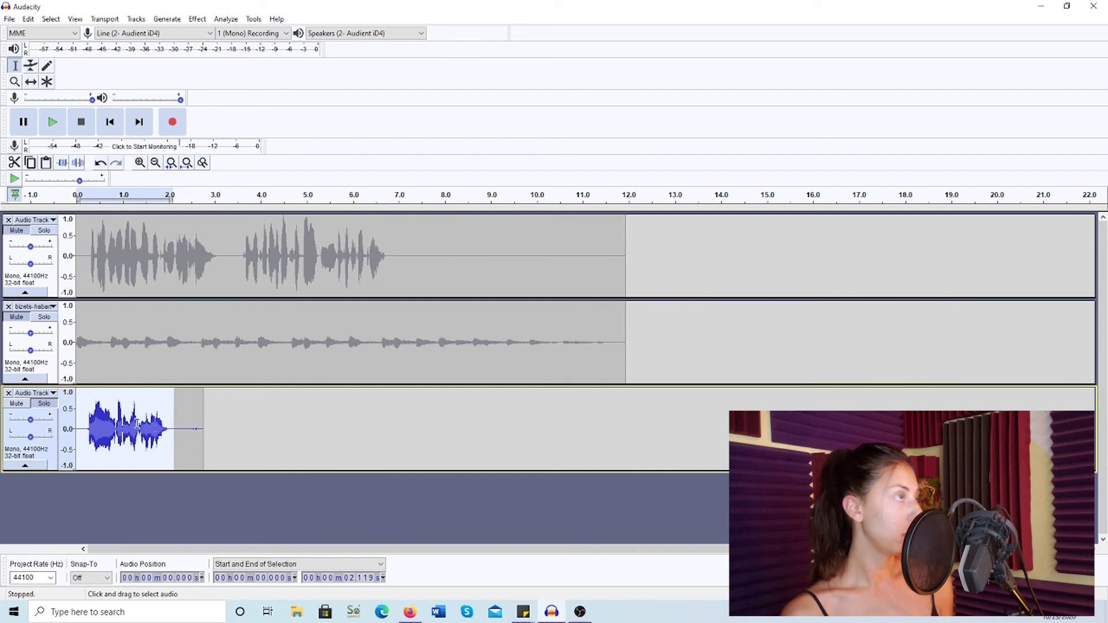
# - Paste the new phrase into the voice track at 3.234 s and solo the voice
pyautogui.click(225, 279)
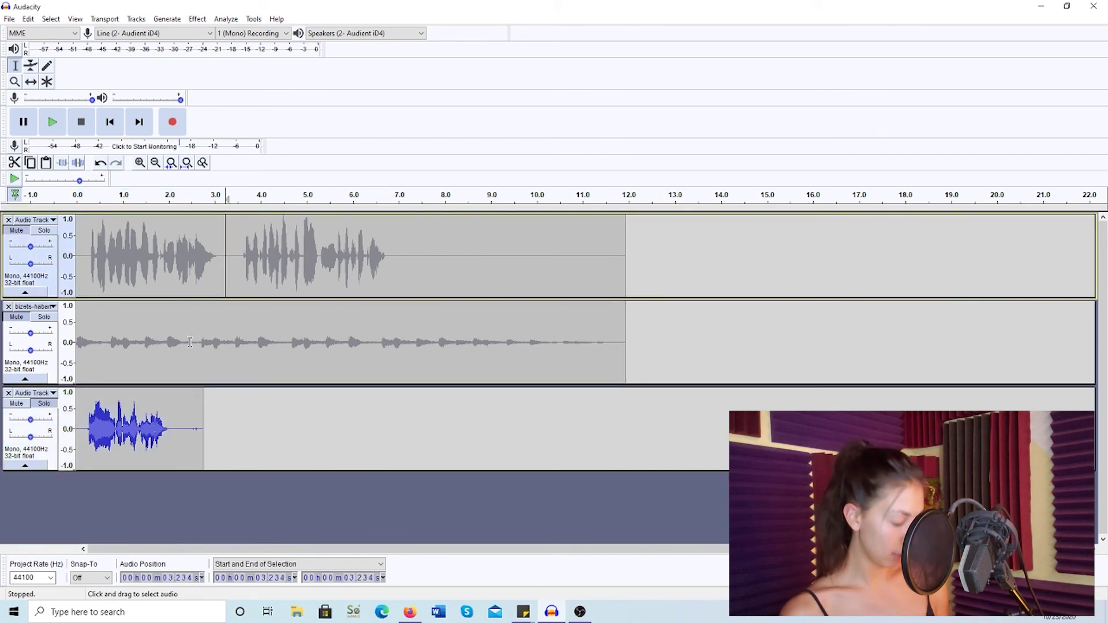
pyautogui.hotkey('ctrl', 'v')
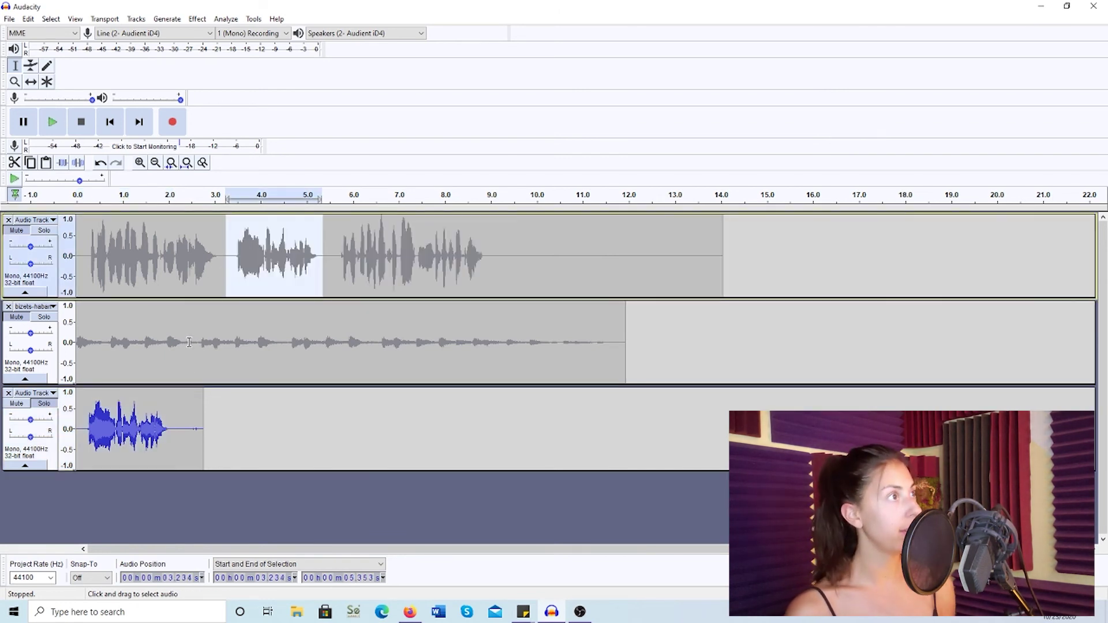
pyautogui.click(43, 231)
# - Solo the music, then unsolo and play all tracks back together
pyautogui.press('Home')
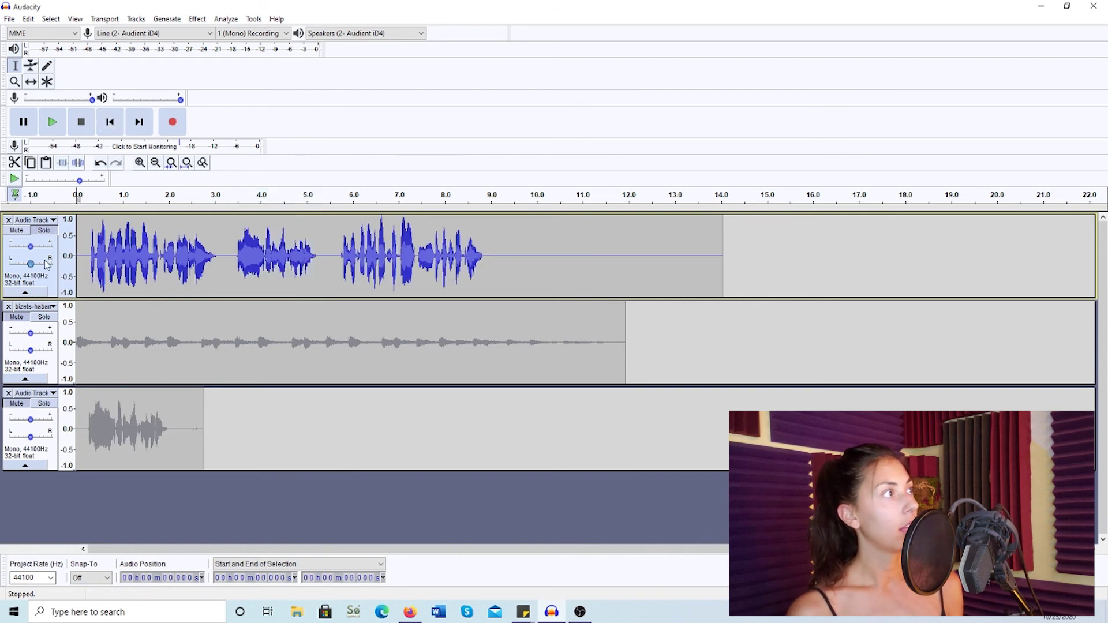
pyautogui.click(44, 317)
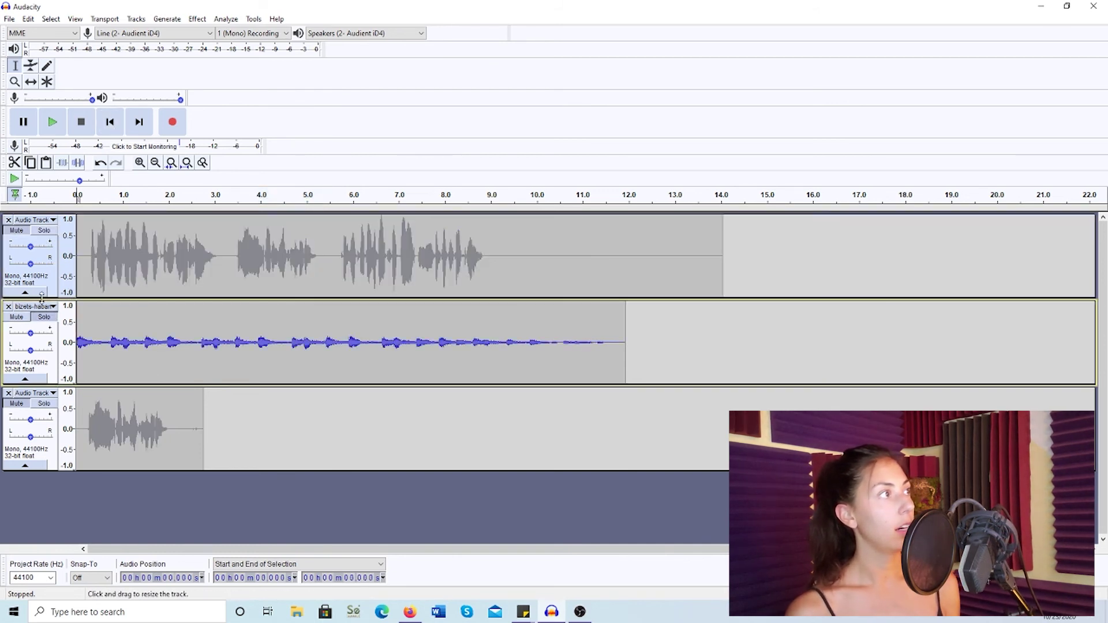
pyautogui.click(19, 232)
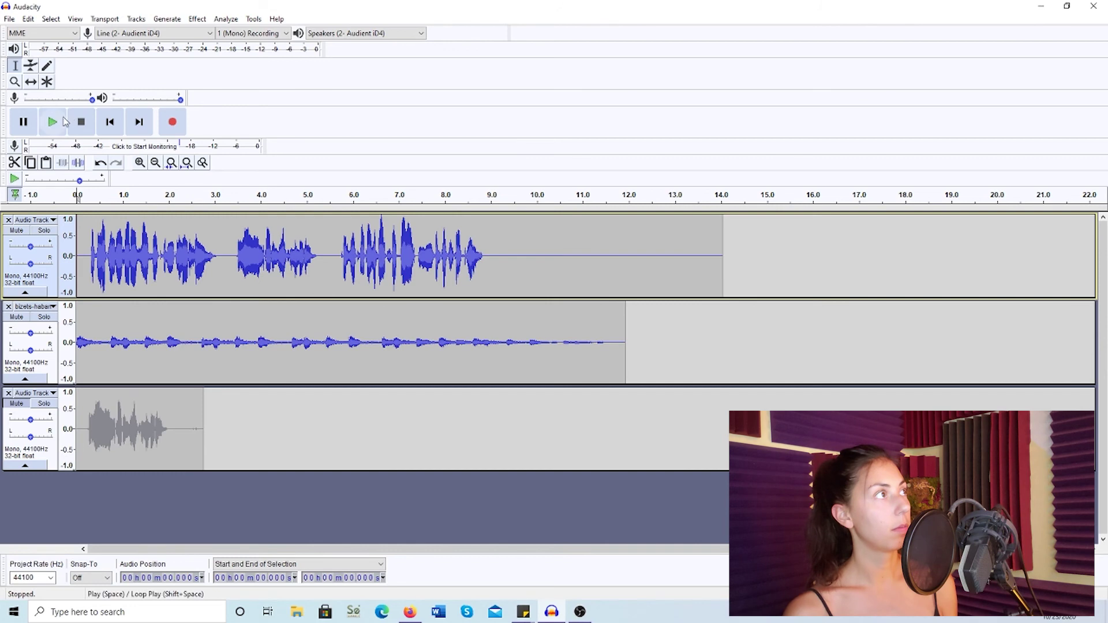
pyautogui.click(62, 122)
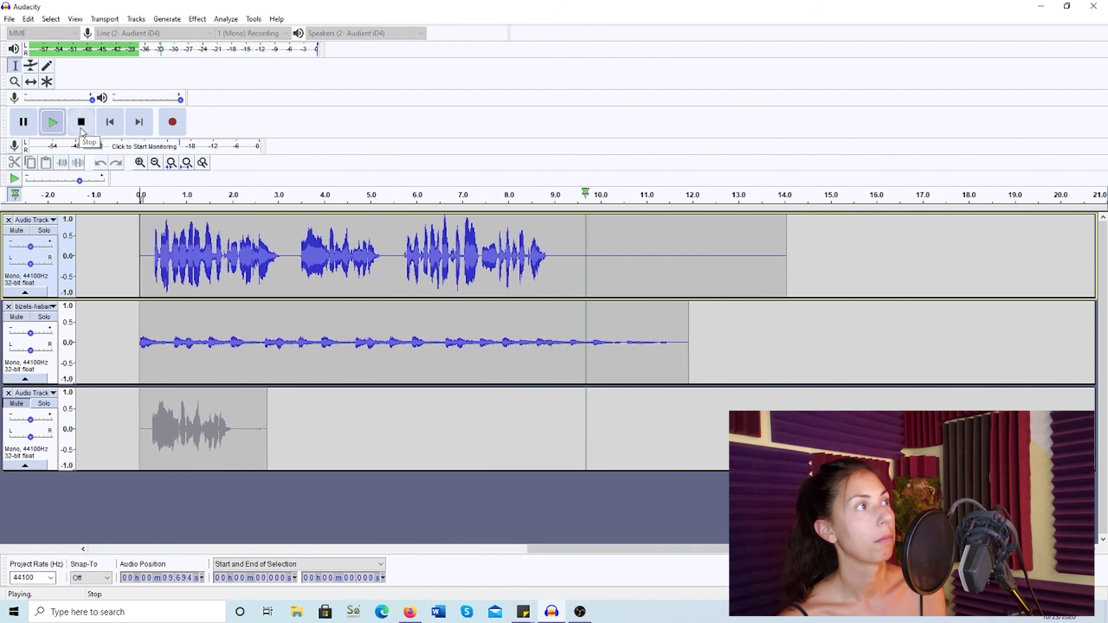
pyautogui.press('space')
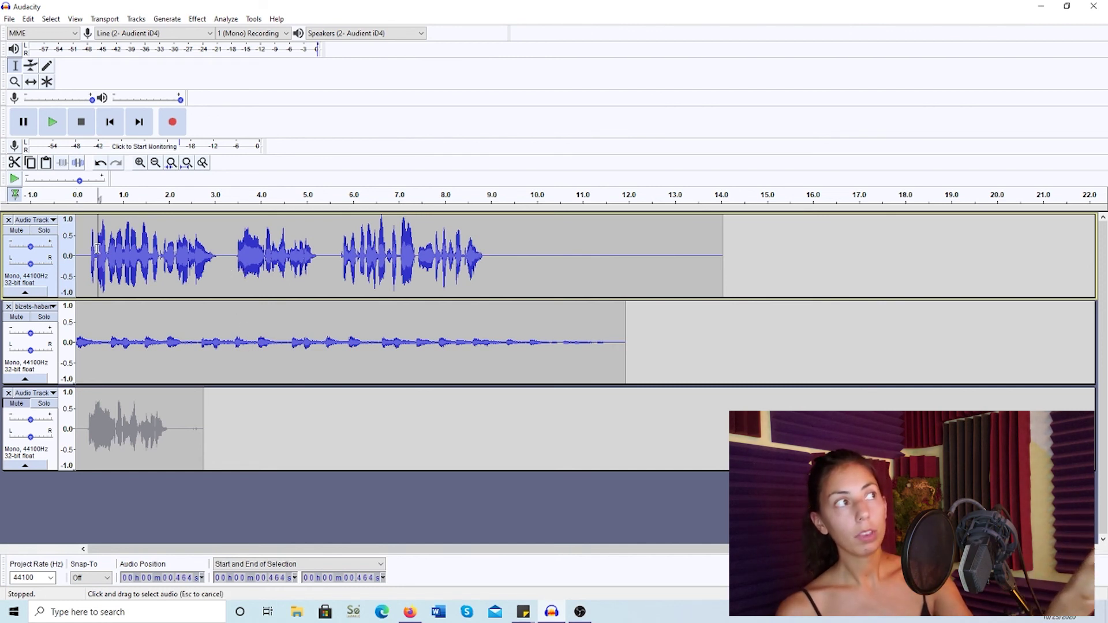
# - Delete the inserted phrase (3.41–5.43 s) from the voice track, closing the gap
pyautogui.moveTo(99, 248); pyautogui.dragTo(500, 251)
pyautogui.moveTo(95, 329); pyautogui.dragTo(538, 363)
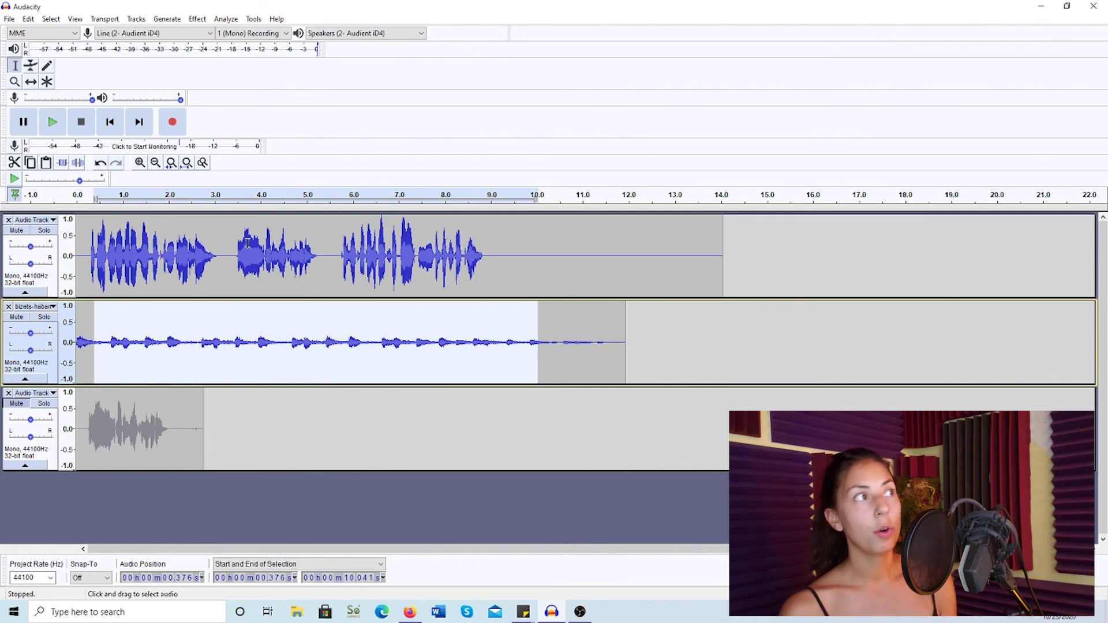
pyautogui.moveTo(235, 243); pyautogui.dragTo(326, 272)
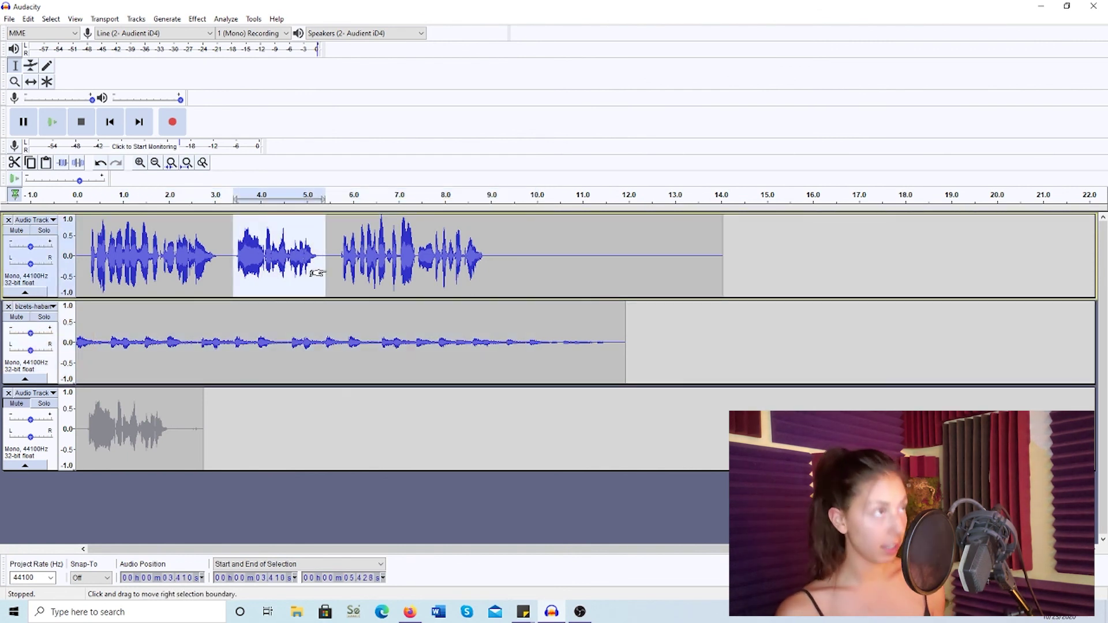
pyautogui.press('Delete')
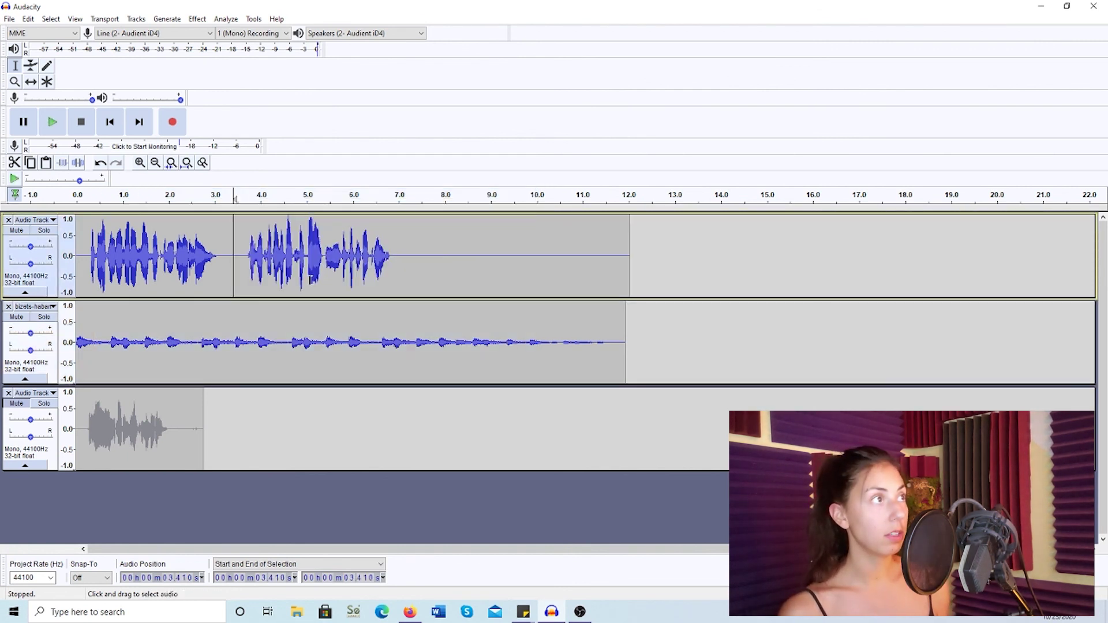
# - Select the matching 3.435–5.491 s stretch of the music bed, then pick the spare recording track
pyautogui.click(234, 320)
pyautogui.moveTo(233, 319); pyautogui.dragTo(329, 324)
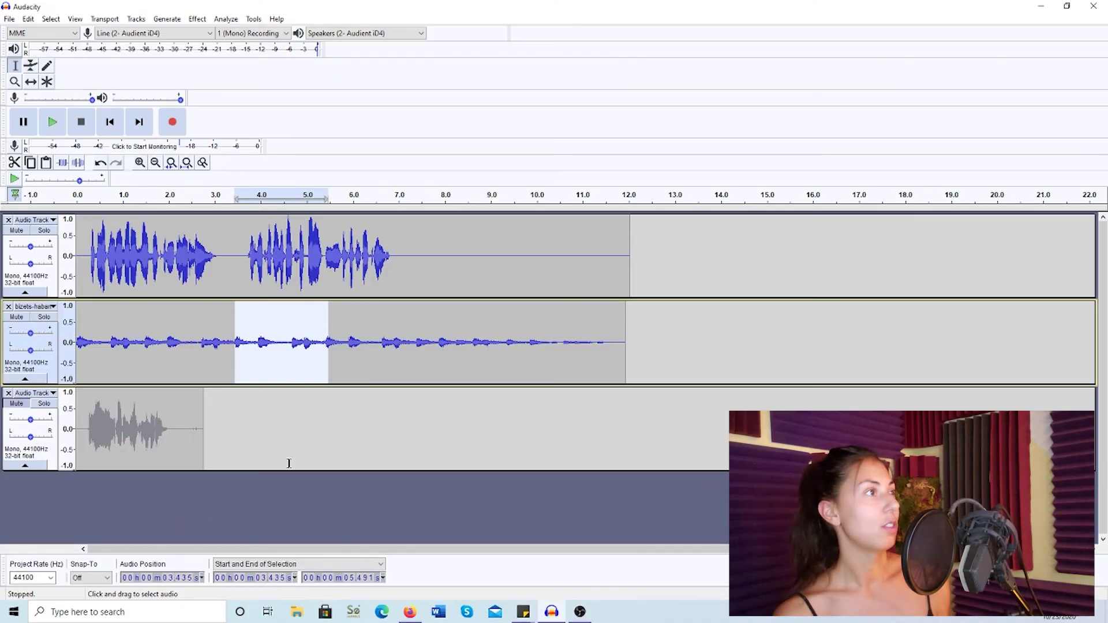
pyautogui.click(258, 414)
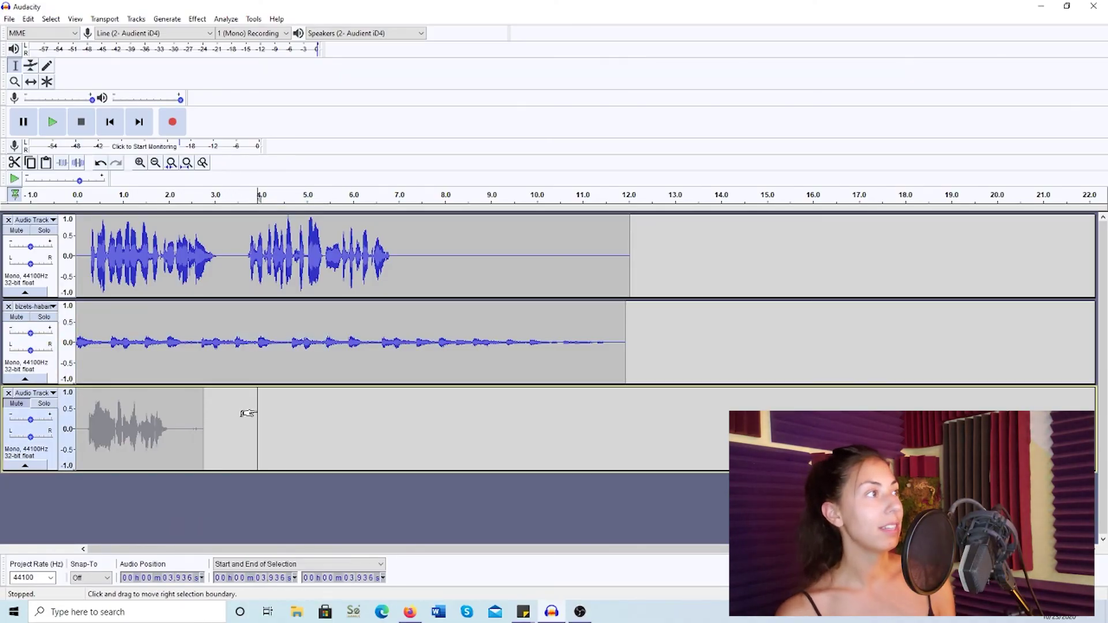
# - Close the spare third recording track, then view File > Export as WAV without exporting
pyautogui.click(9, 394)
pyautogui.click(9, 19)
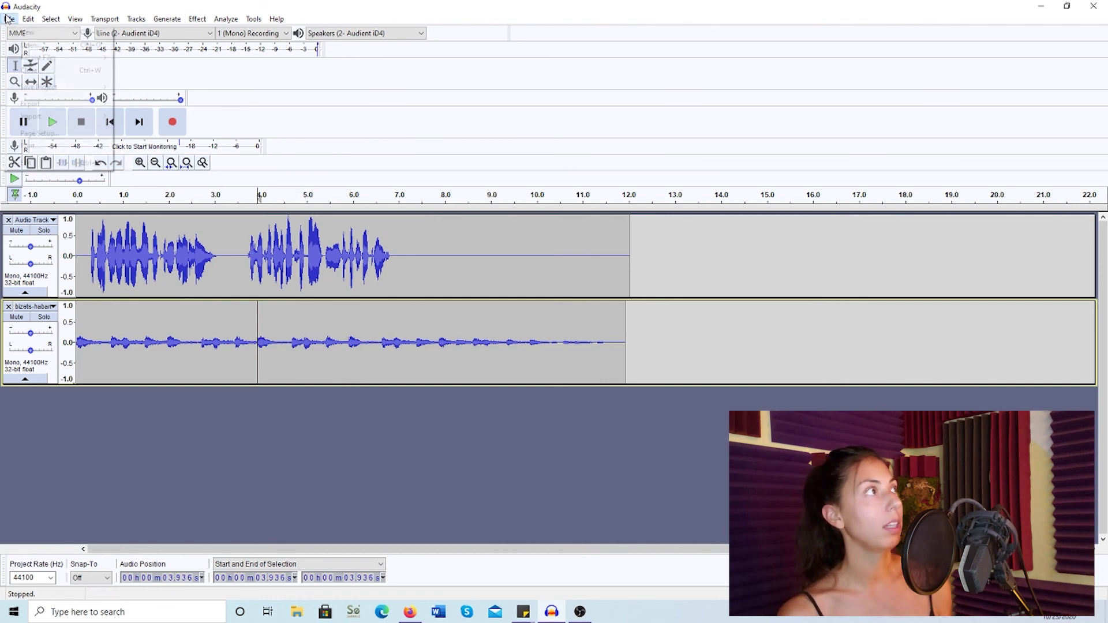
pyautogui.moveTo(55, 93)
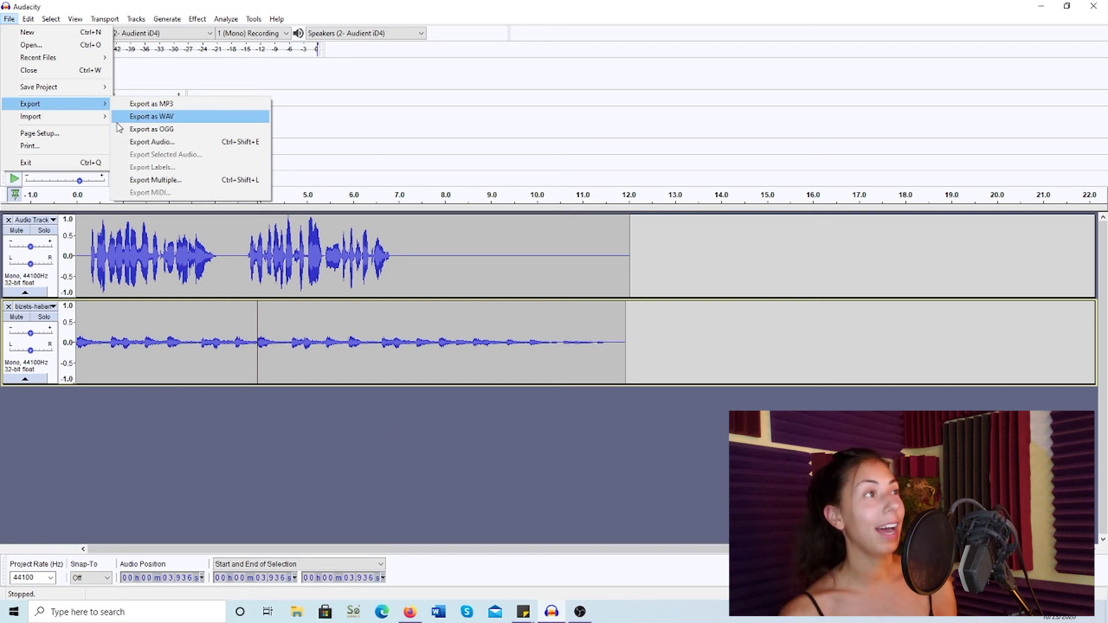
pyautogui.click(255, 405)
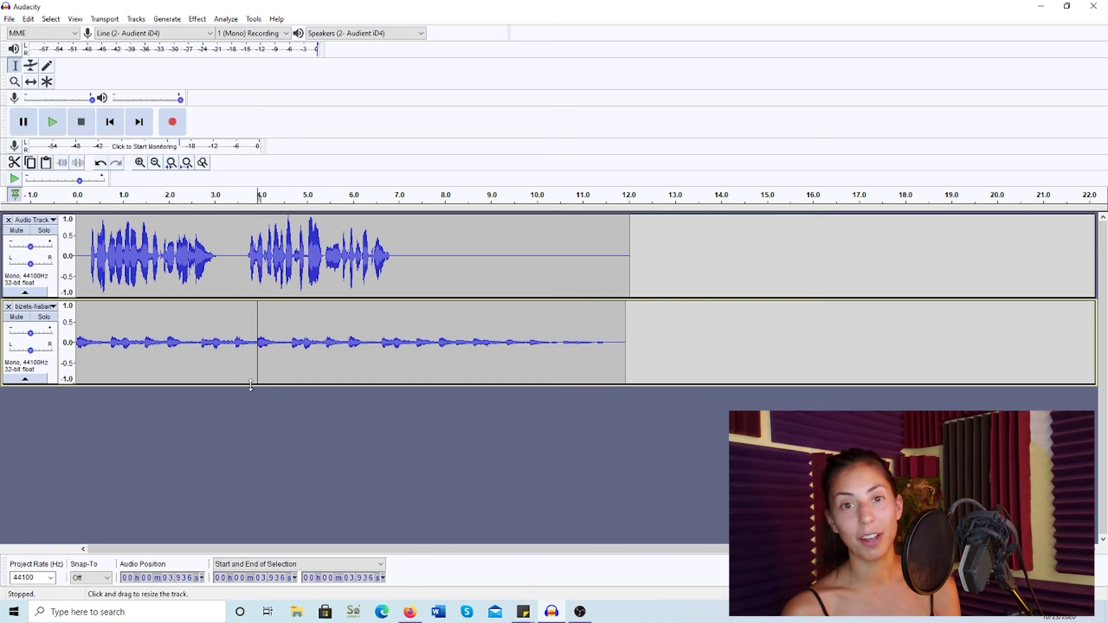